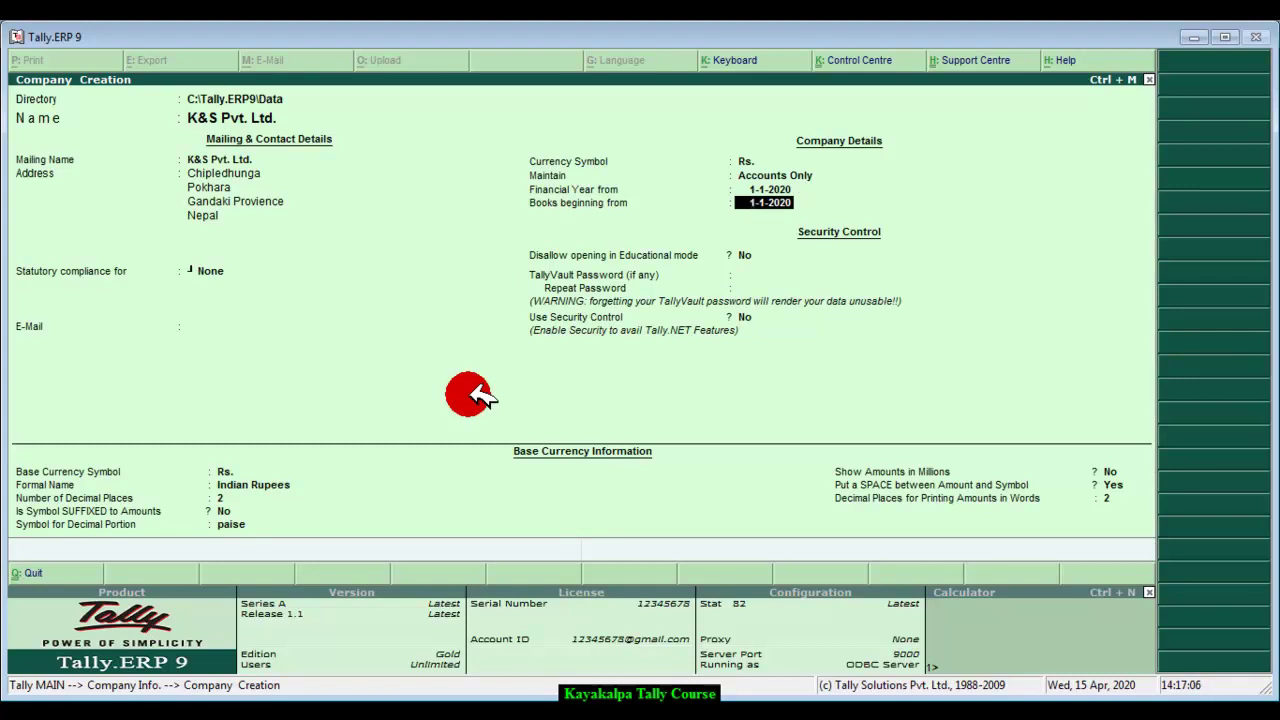
Step: Keep books from 1-1-2020, set formal name 'Nepali Rupees' with 2 decimals, and create K&S Pvt. Ltd
{"action": "key", "text": "Return"}
{"action": "key", "text": "Return"}
{"action": "key", "text": "Return"}
{"action": "key", "text": "Return"}
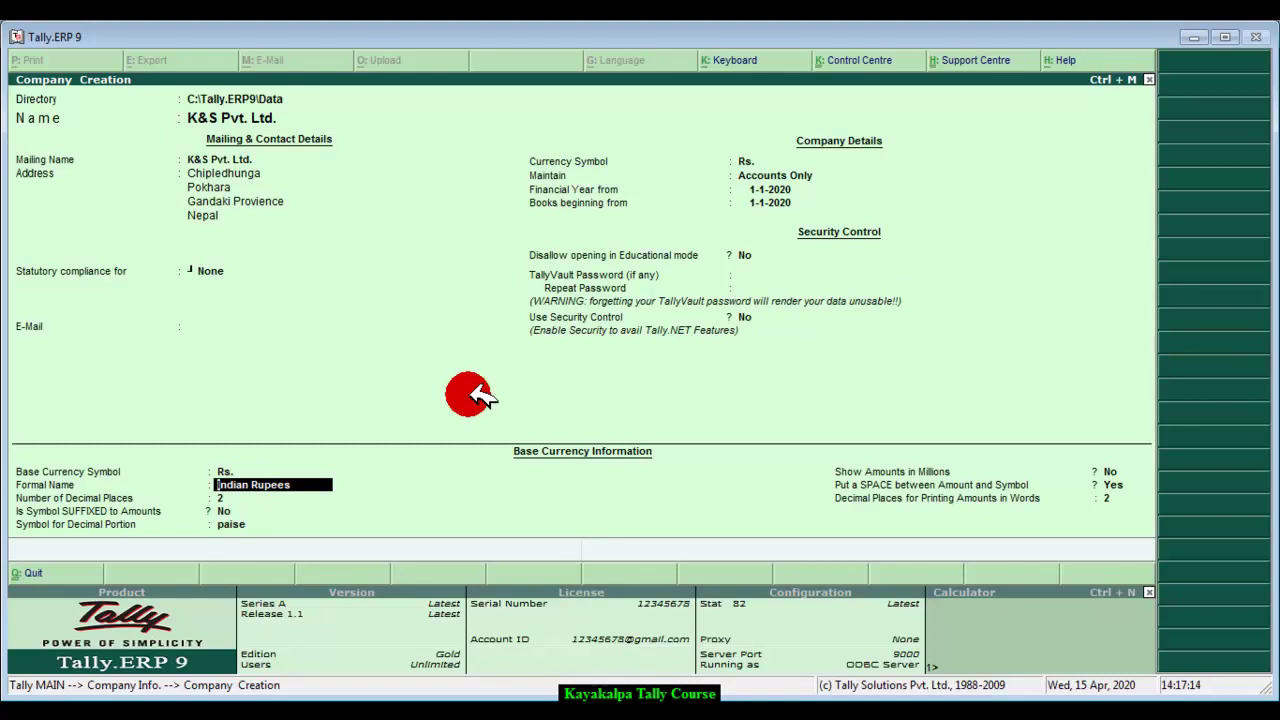
{"action": "type", "text": "Nepali Rupp"}
{"action": "key", "text": "BackSpace"}
{"action": "type", "text": "ees"}
{"action": "key", "text": "Return"}
{"action": "key", "text": "Return"}
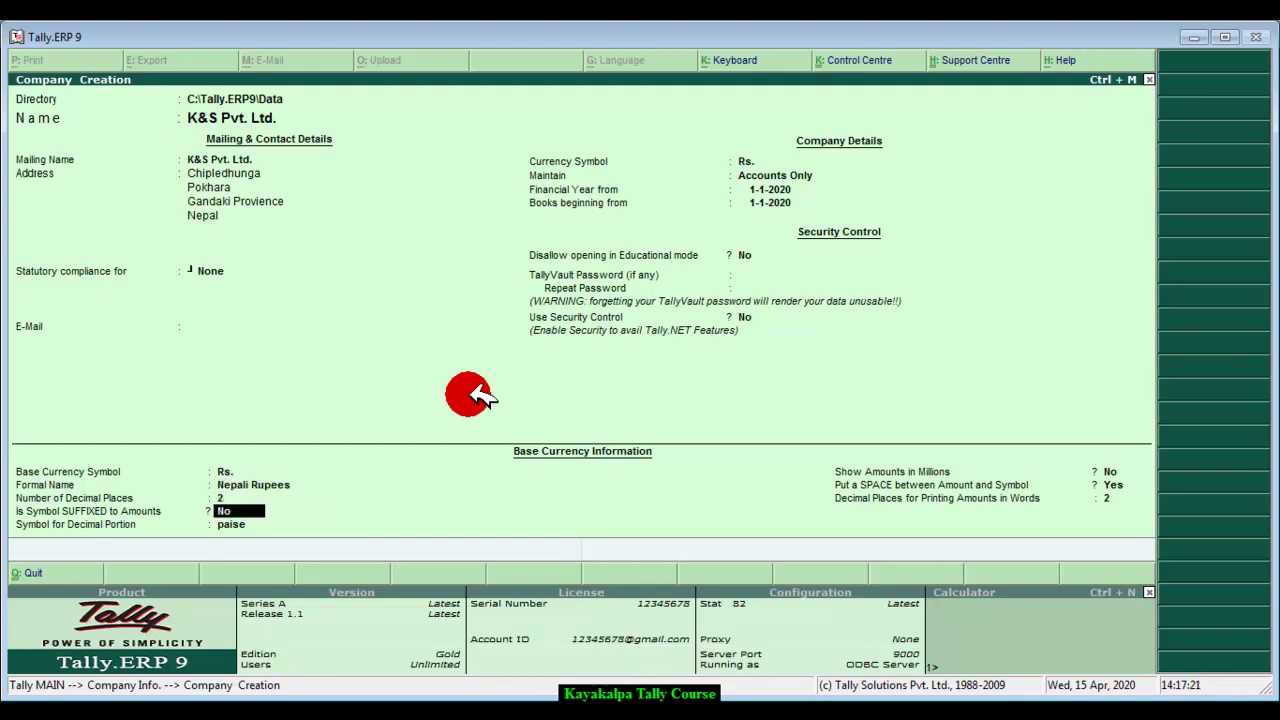
{"action": "key", "text": "Return"}
{"action": "key", "text": "Return"}
{"action": "key", "text": "Return"}
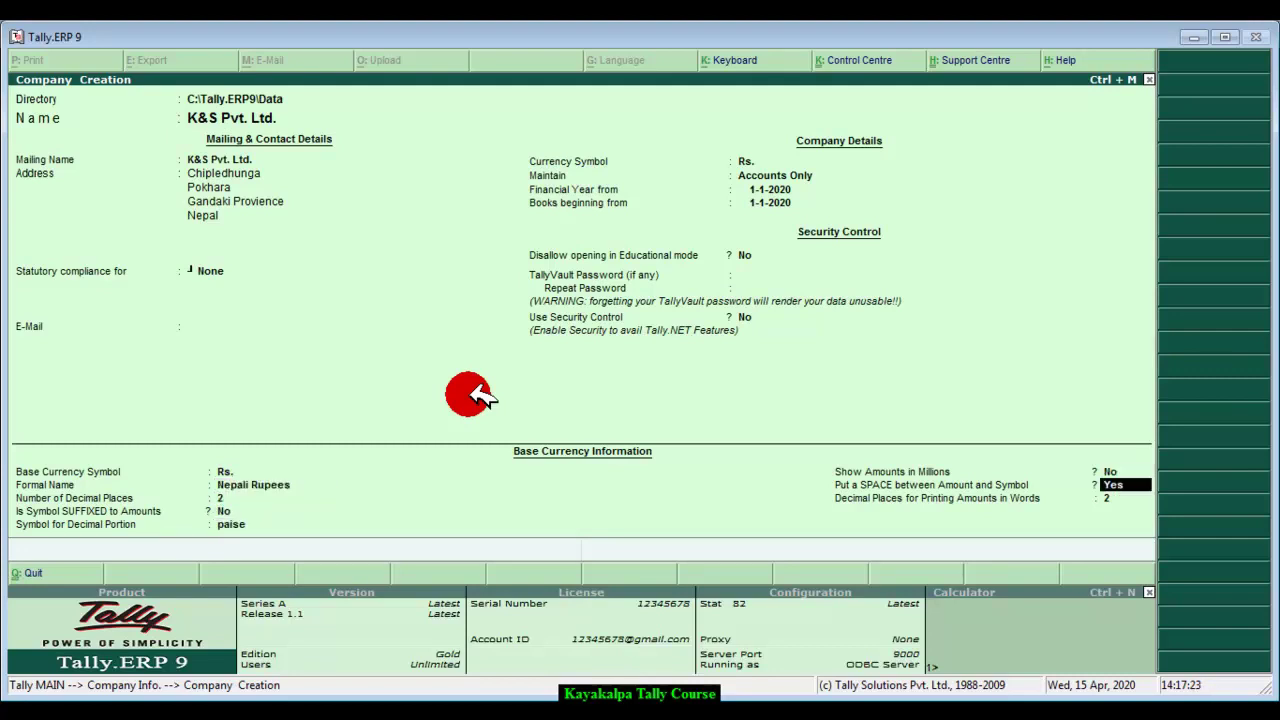
{"action": "key", "text": "Return"}
{"action": "key", "text": "Return"}
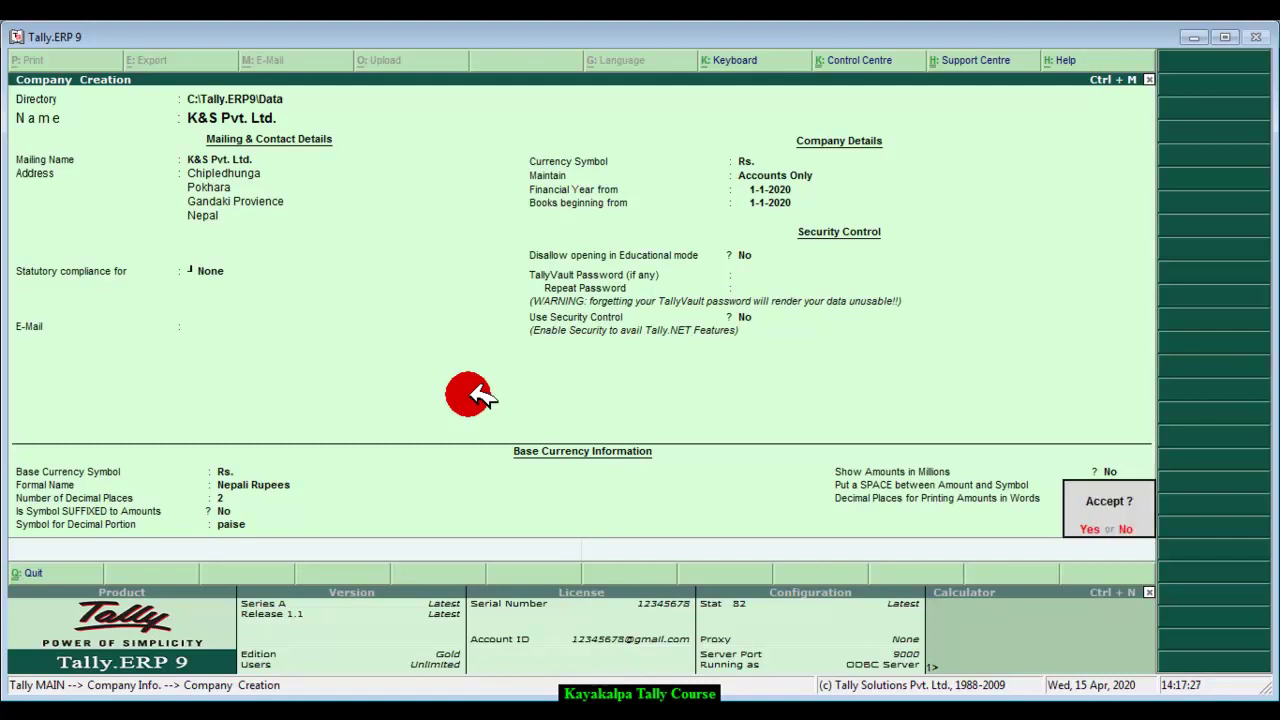
{"action": "key", "text": "Return"}
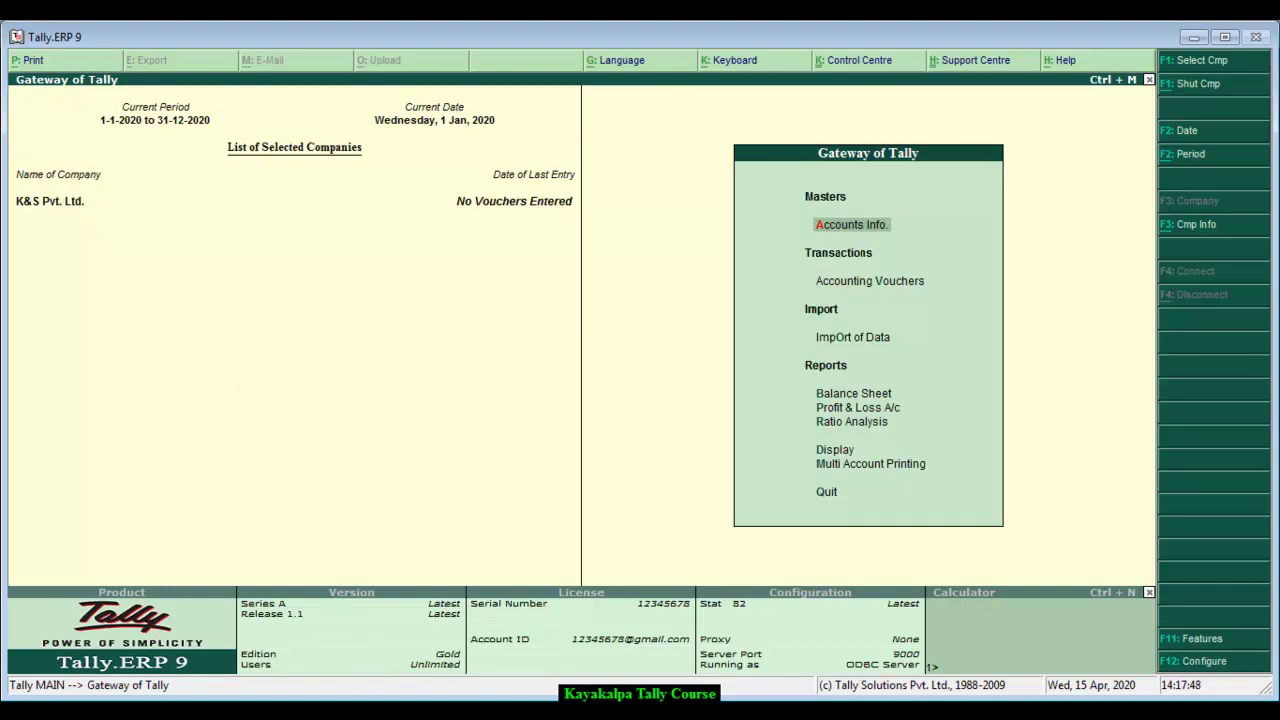
Step: Check the transactions in the Word assignment, then open a Receipt voucher under Accounting Vouchers
{"action": "key", "text": "alt+Tab"}
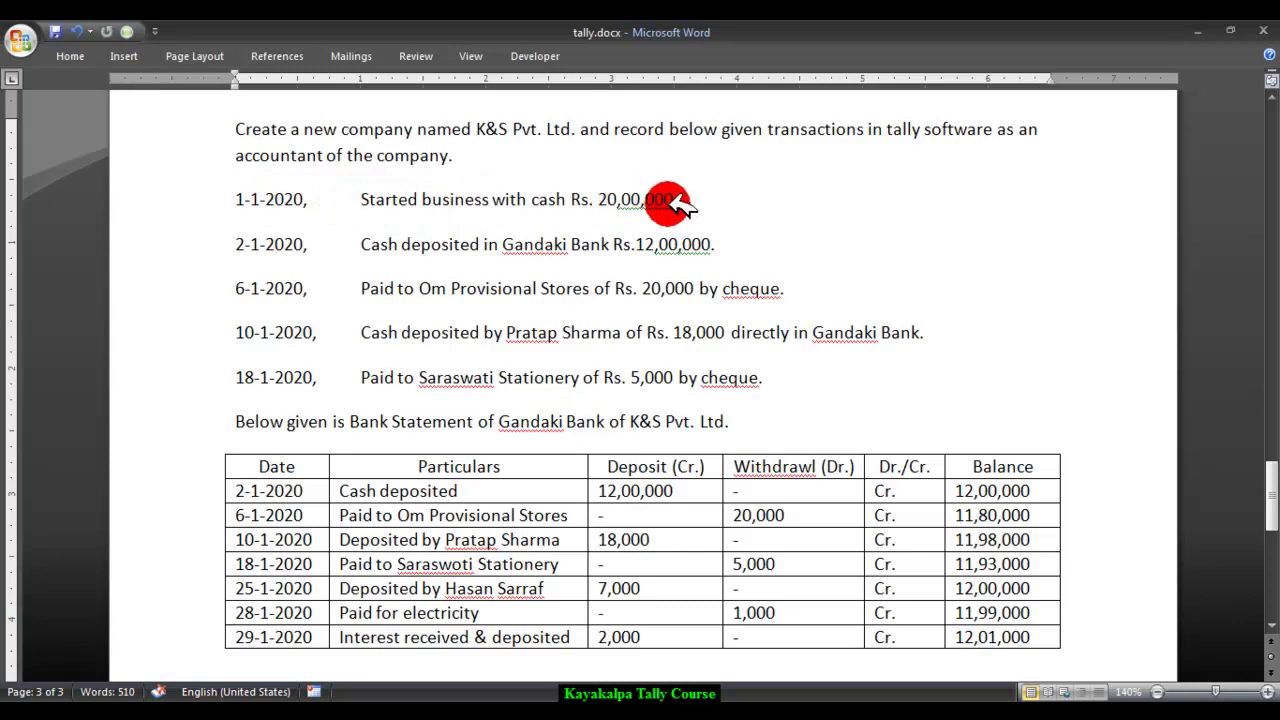
{"action": "key", "text": "alt+Tab"}
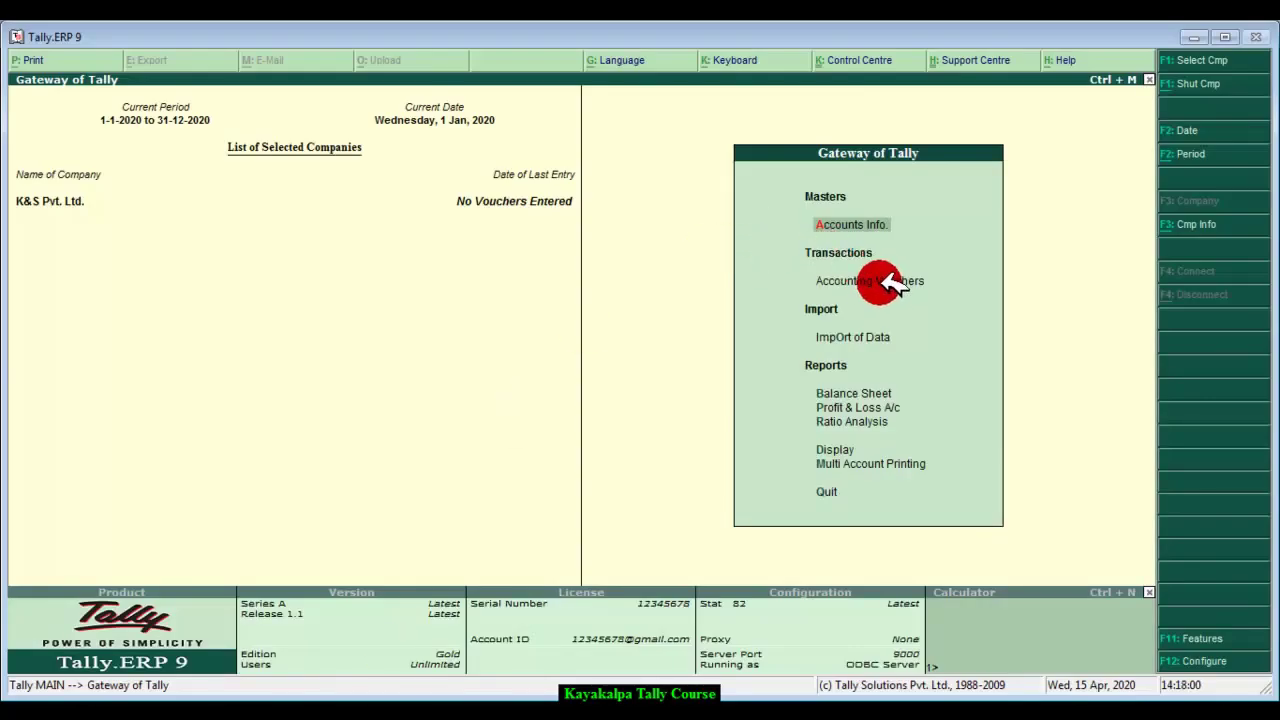
{"action": "left_click", "coordinate": [928, 284]}
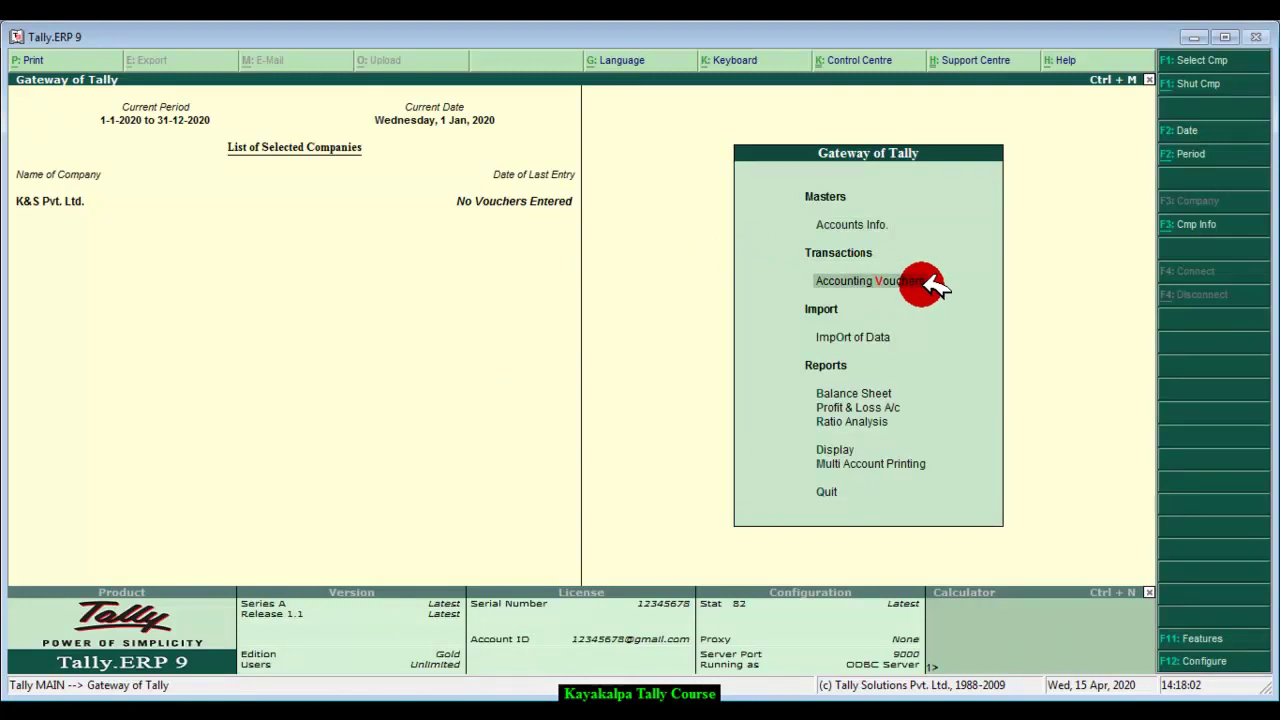
{"action": "left_click", "coordinate": [928, 284]}
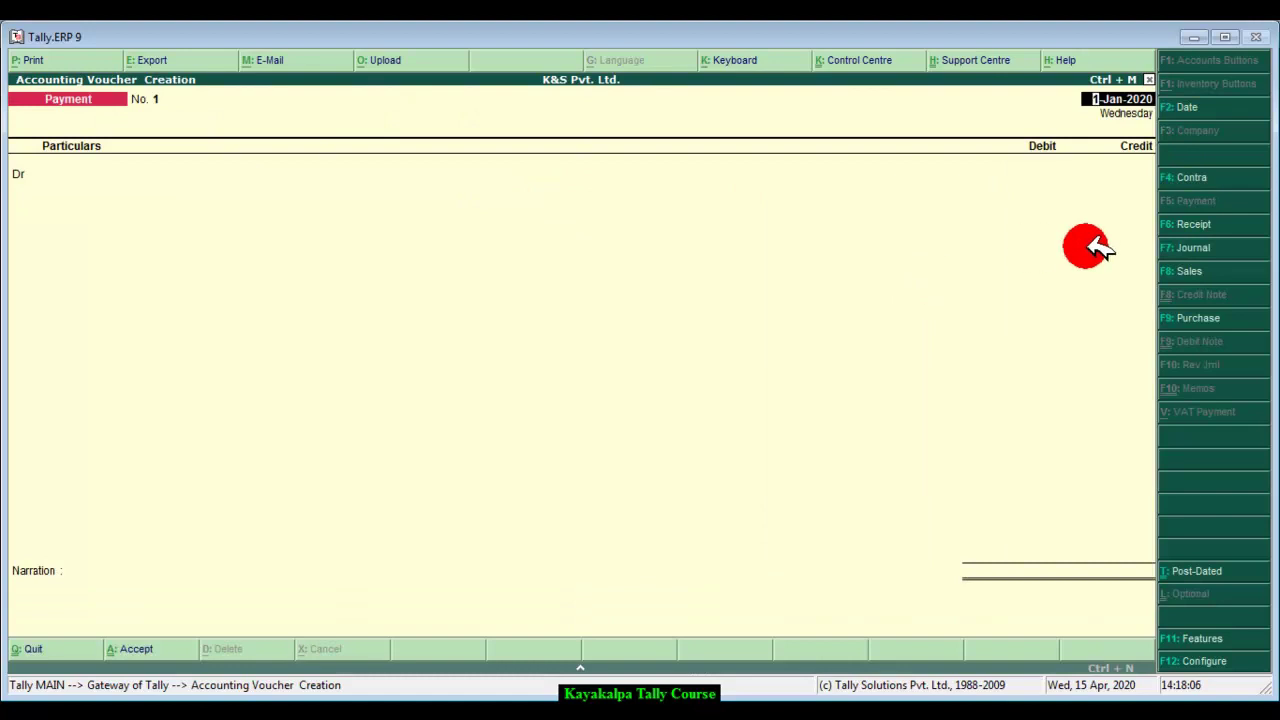
{"action": "left_click", "coordinate": [1238, 228]}
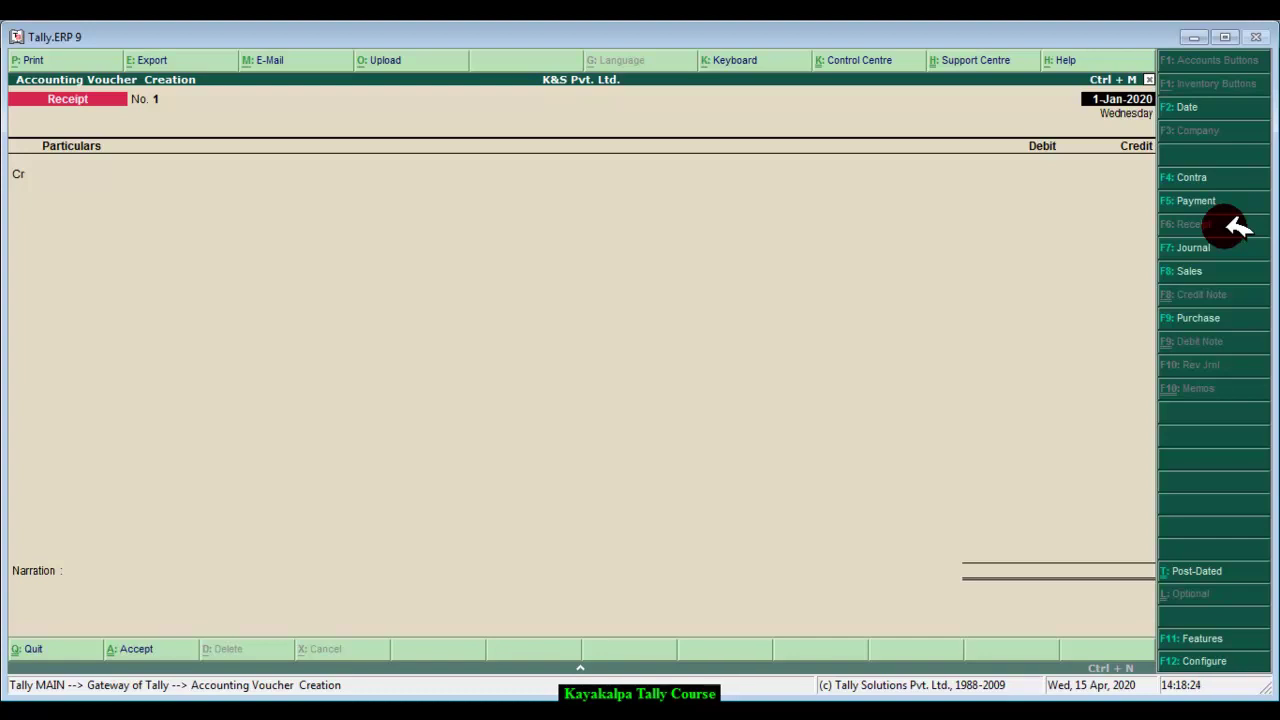
Step: Date the receipt 11-1-2020 and create a 'Capital' ledger under Capital Account for its credit line
{"action": "type", "text": "11-1-2020"}
{"action": "key", "text": "Return"}
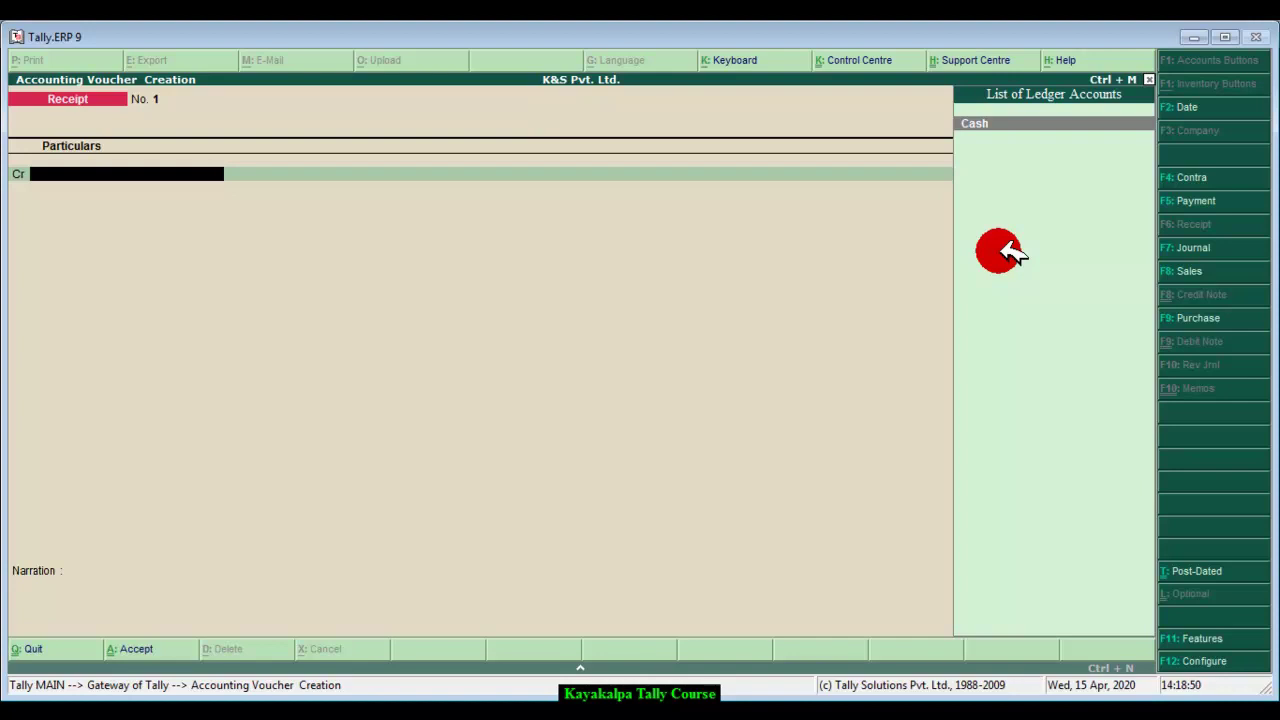
{"action": "key", "text": "alt+c"}
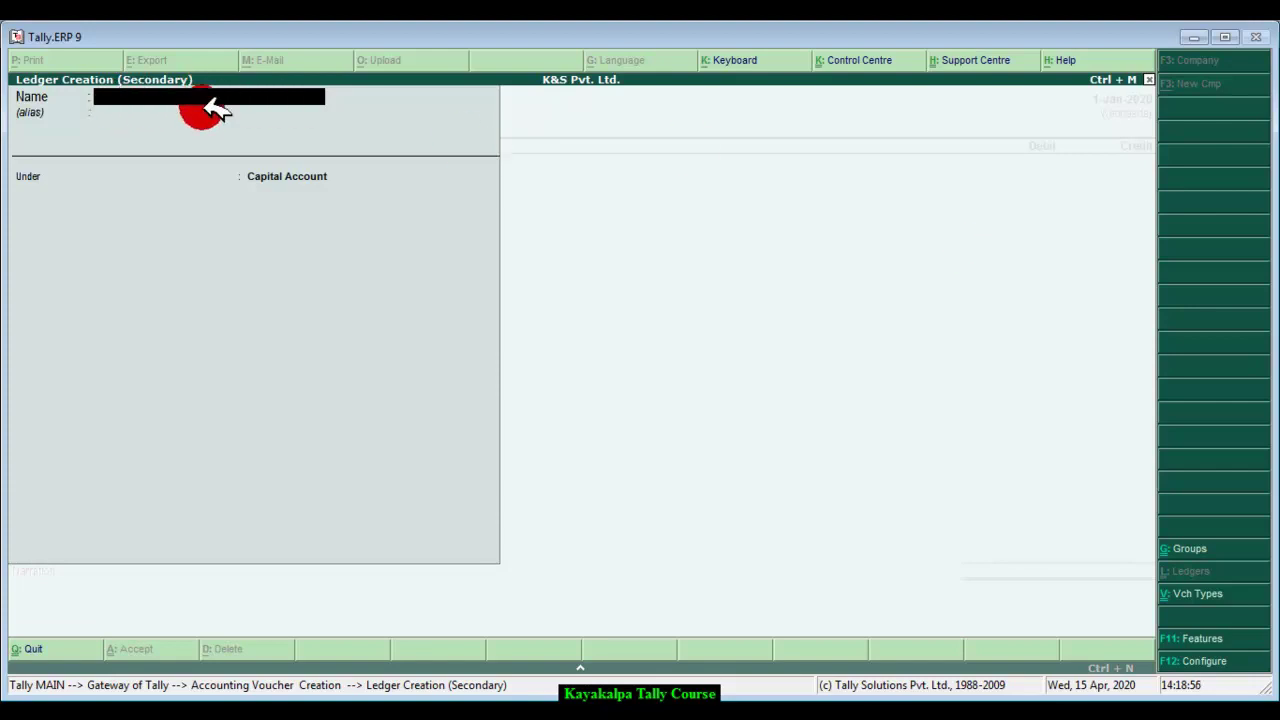
{"action": "type", "text": "Capital"}
{"action": "key", "text": "Return"}
{"action": "key", "text": "Return"}
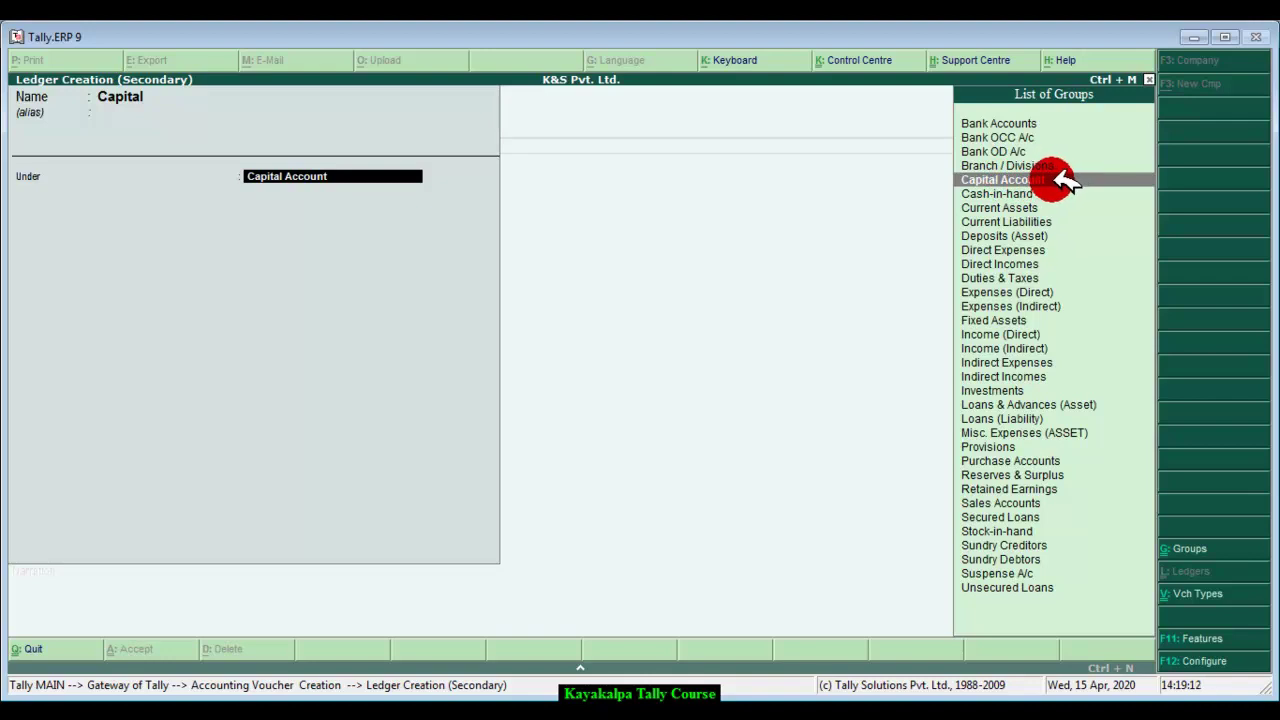
{"action": "left_click", "coordinate": [1062, 175]}
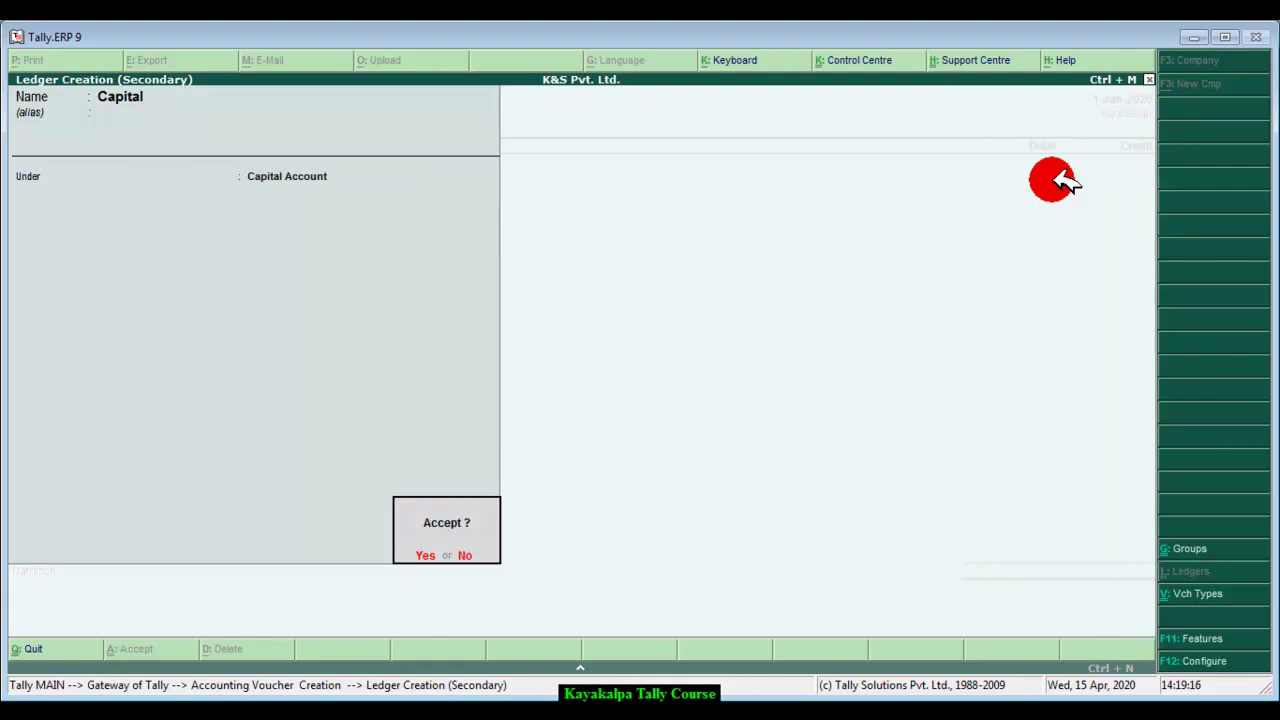
{"action": "key", "text": "Return"}
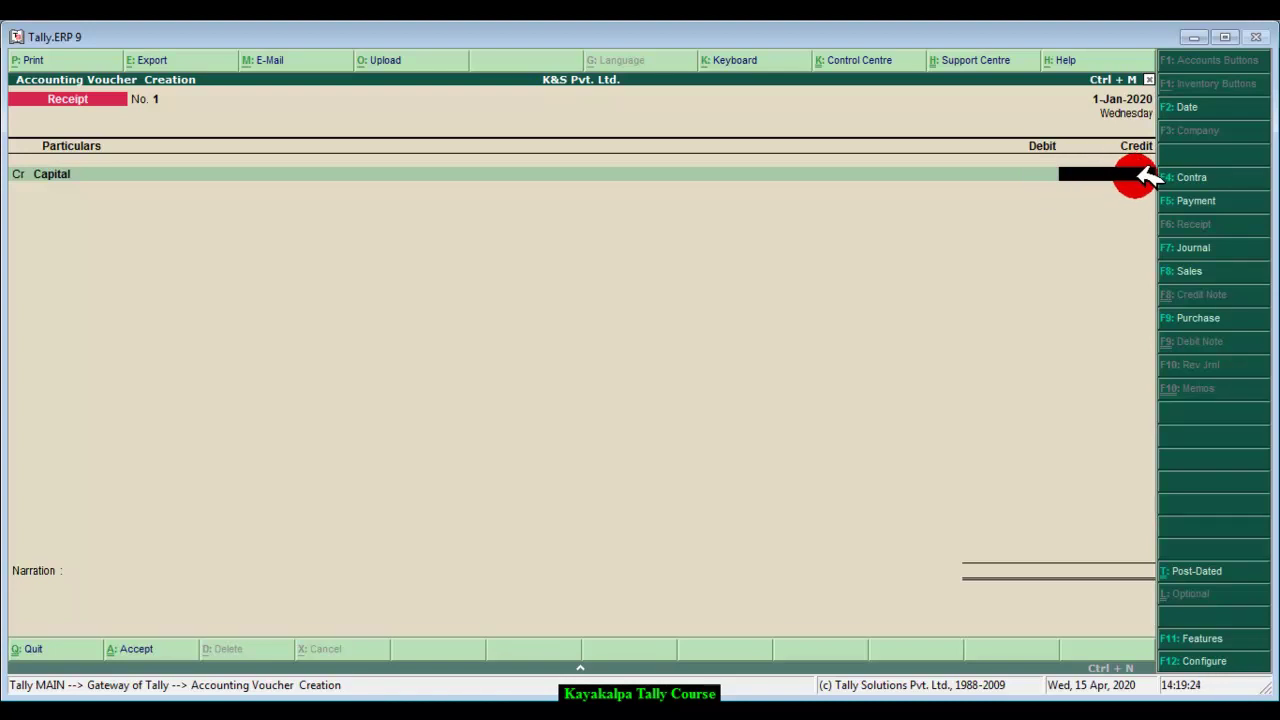
Step: Credit Capital 20,00,000, debit Cash, narrate 'Being new business started.' and save the receipt
{"action": "type", "text": "20000,000.0"}
{"action": "type", "text": "0"}
{"action": "key", "text": "Return"}
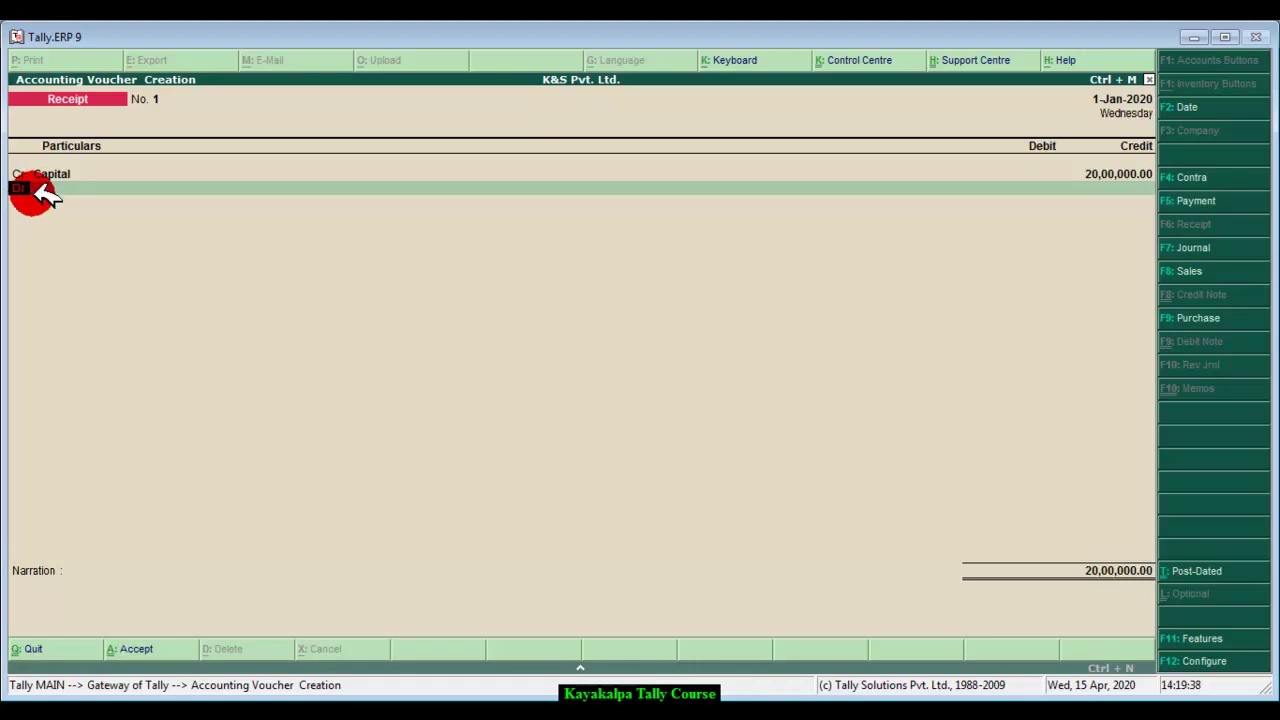
{"action": "key", "text": "Return"}
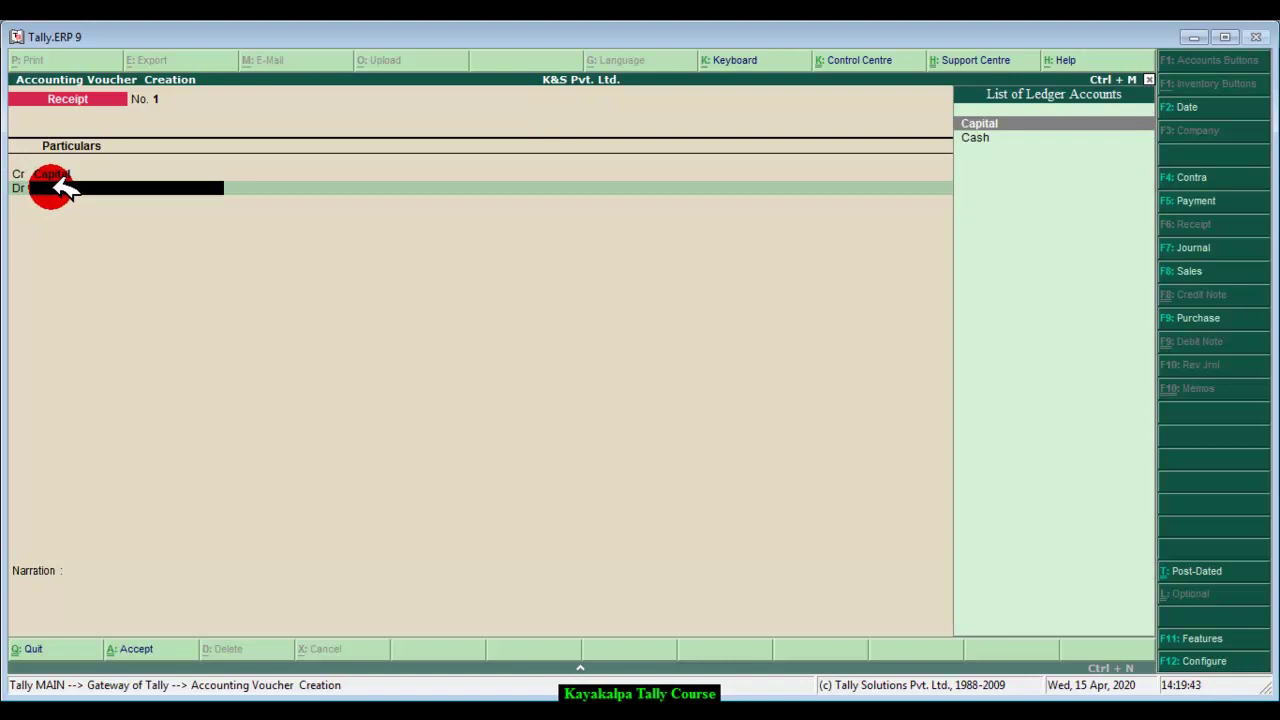
{"action": "left_click", "coordinate": [982, 136]}
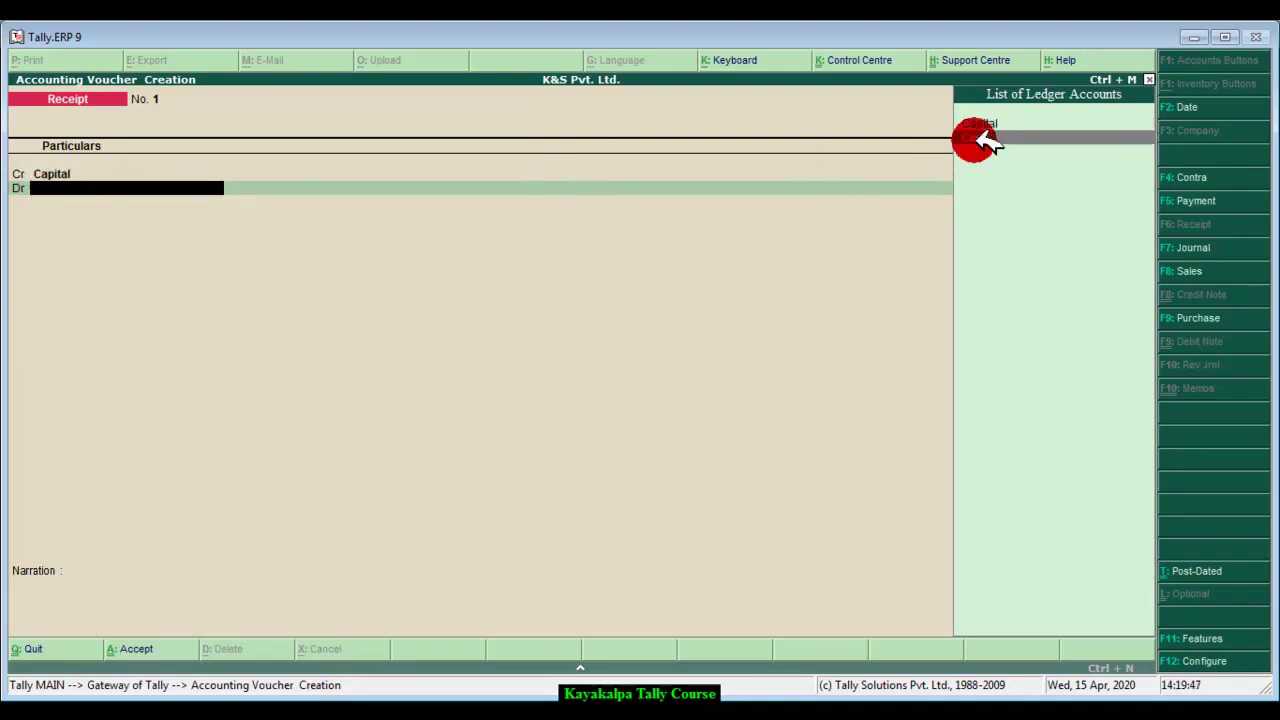
{"action": "left_click", "coordinate": [984, 138]}
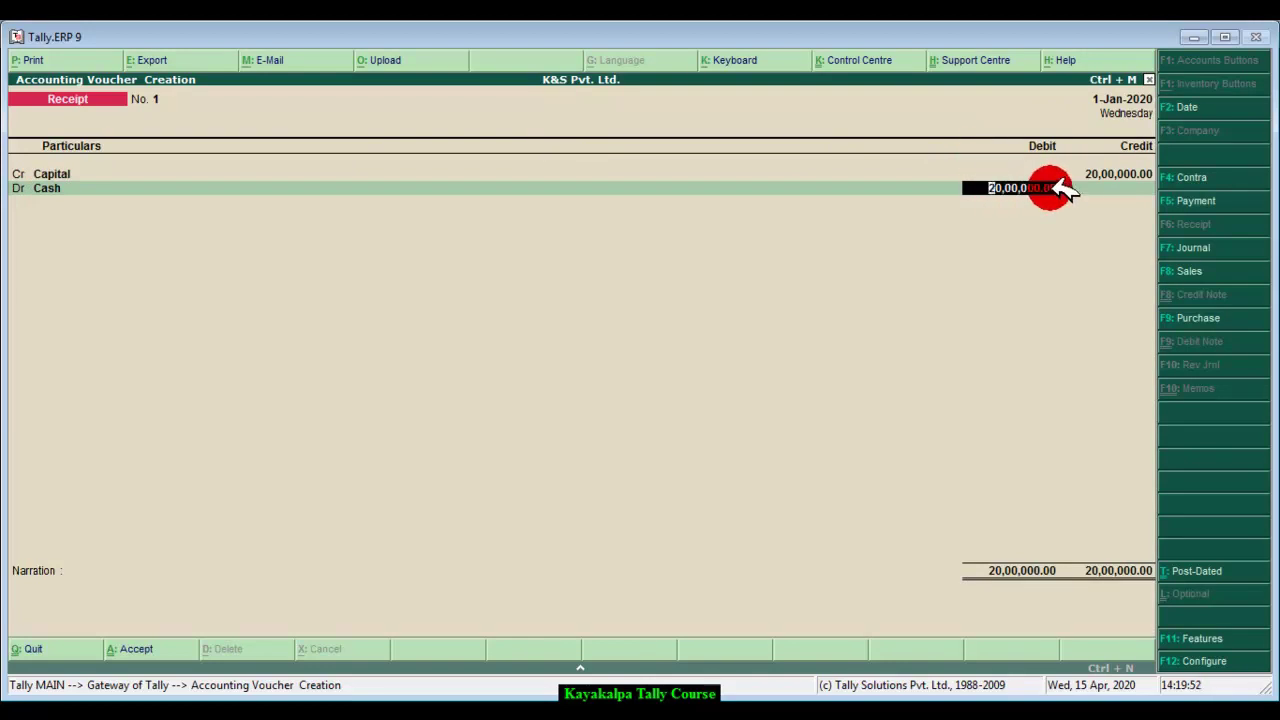
{"action": "key", "text": "Return"}
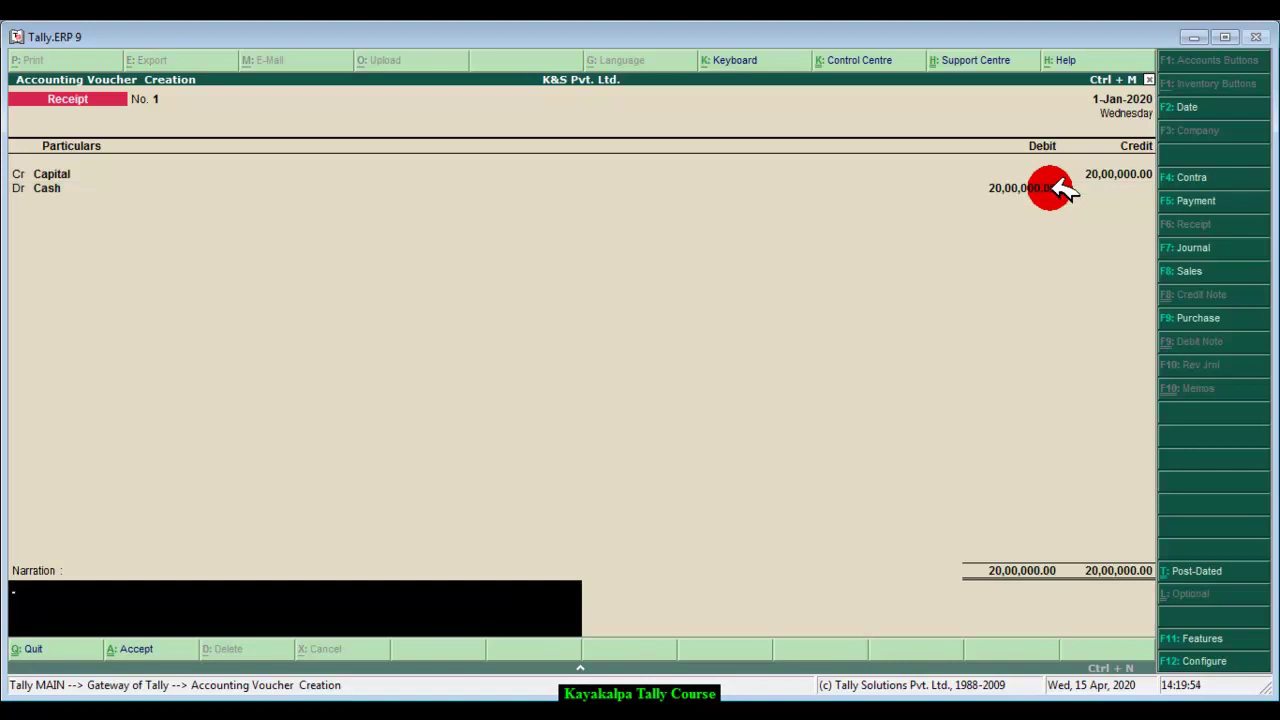
{"action": "type", "text": "Being new business started"}
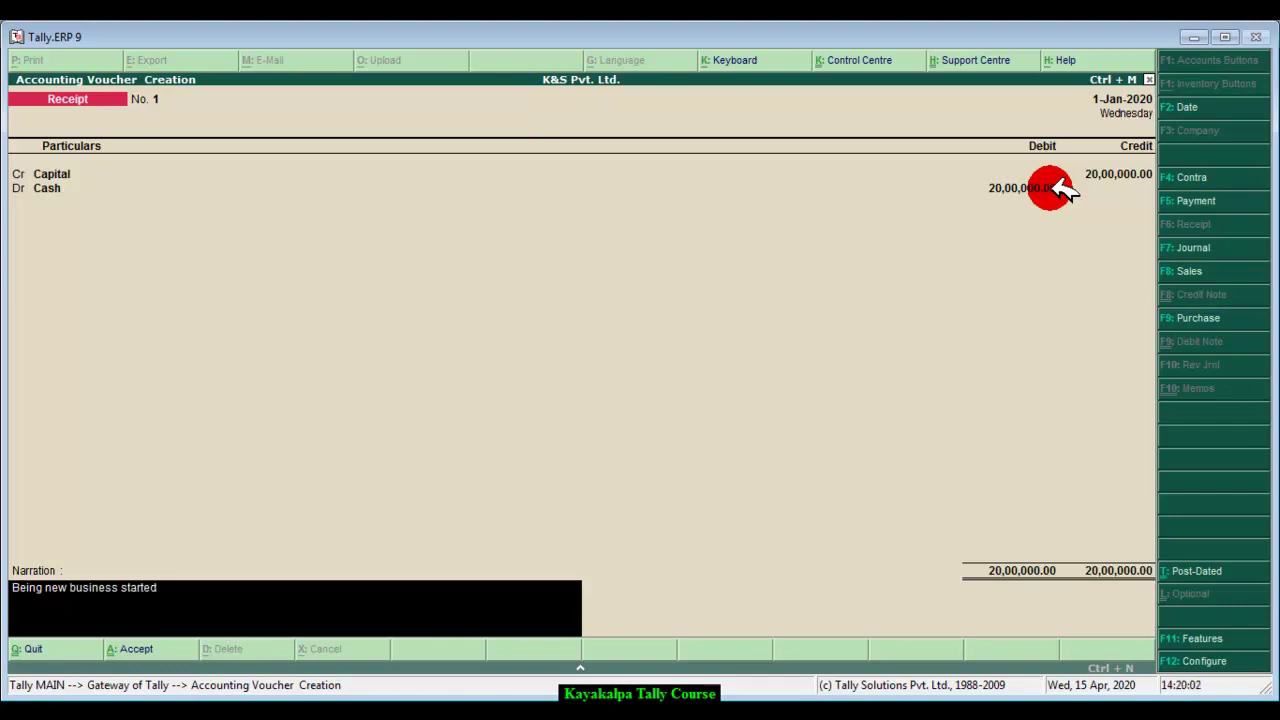
{"action": "type", "text": "."}
{"action": "key", "text": "Return"}
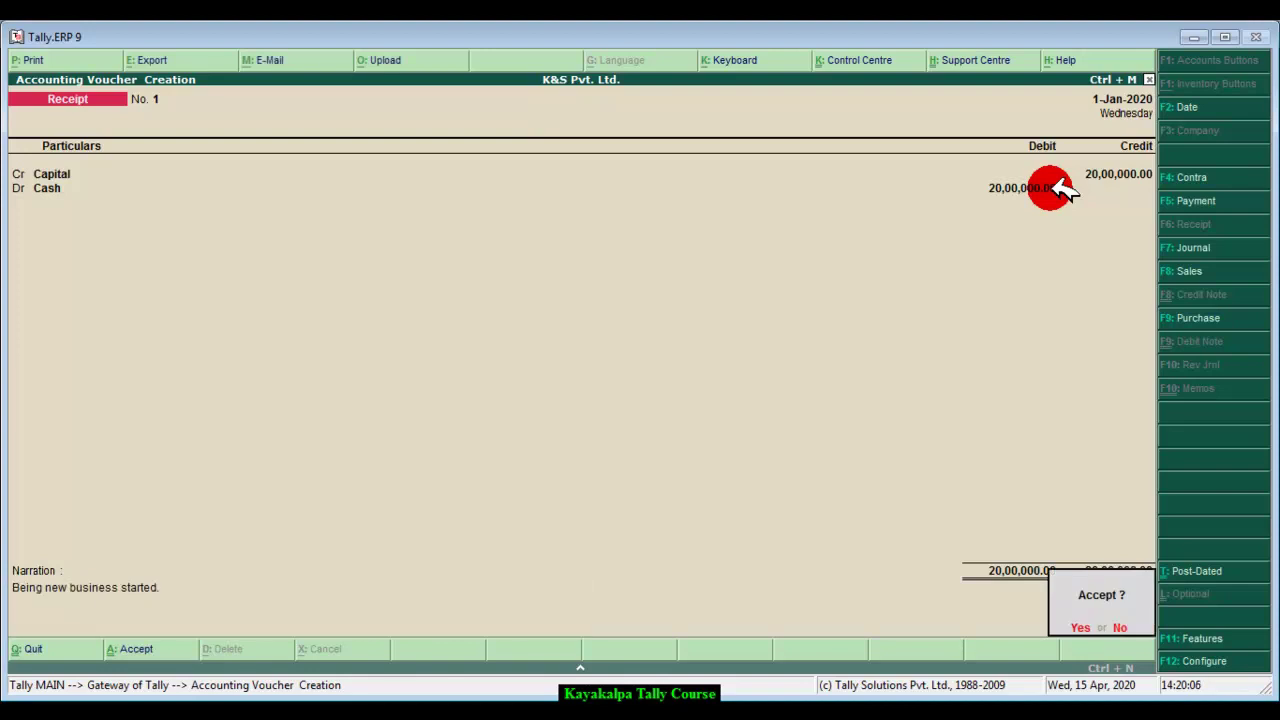
{"action": "key", "text": "Return"}
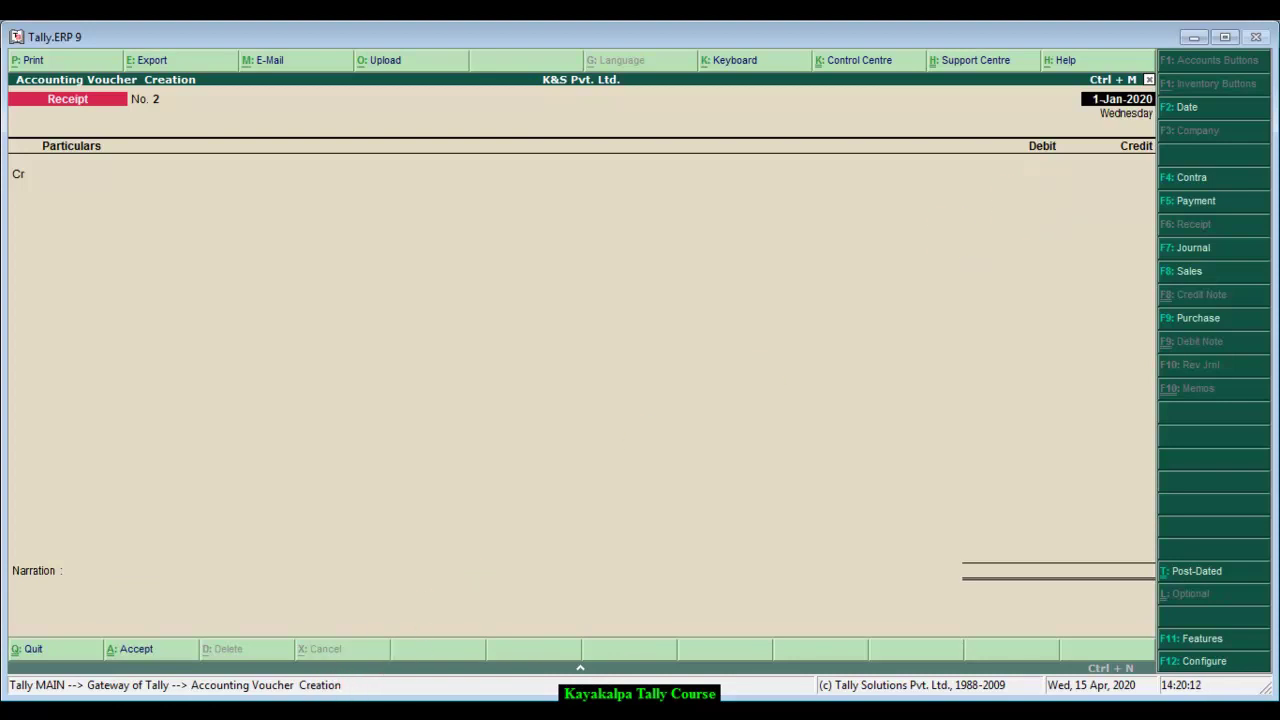
{"action": "left_click", "coordinate": [314, 712]}
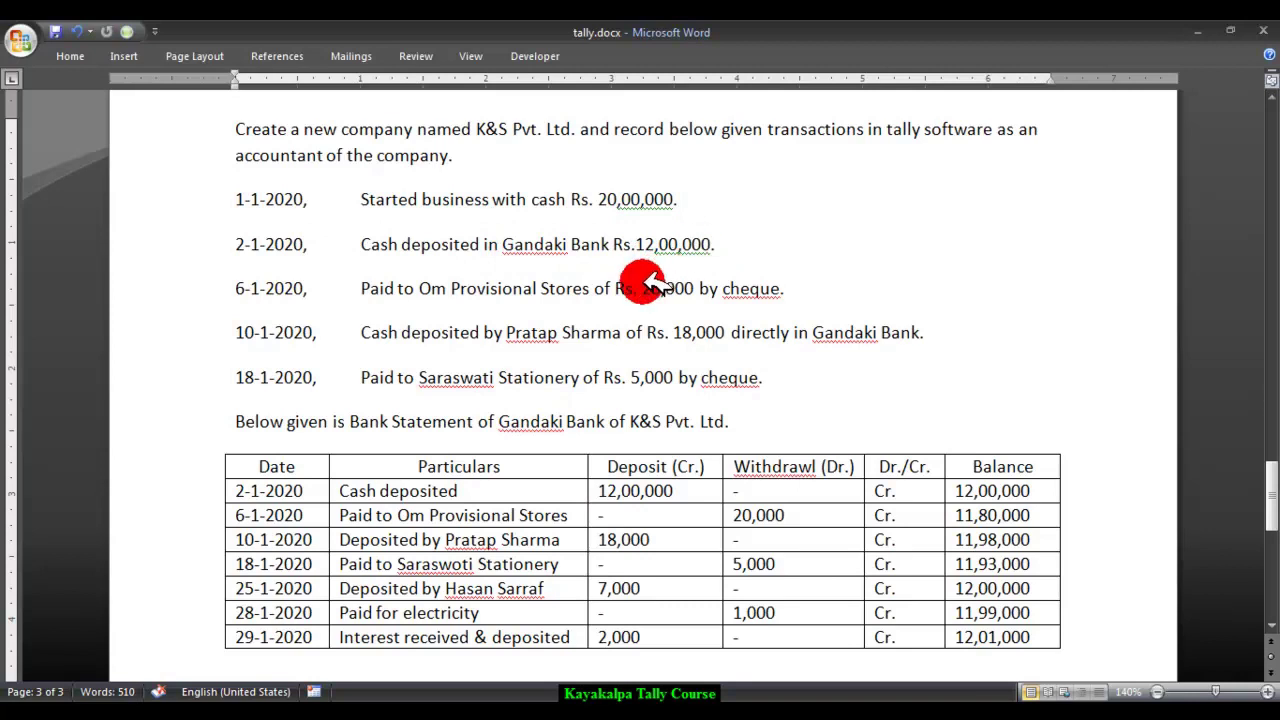
{"action": "left_click", "coordinate": [375, 683]}
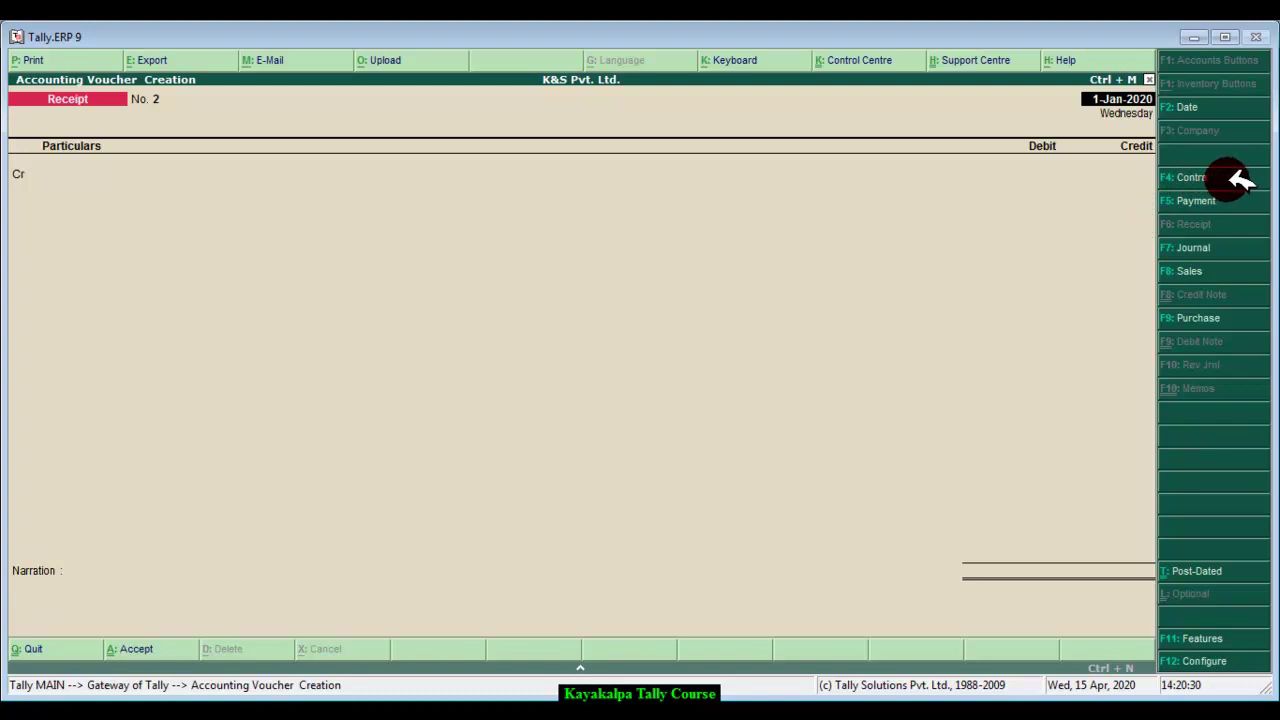
Step: Start a Contra voucher dated 2-1-2020 crediting Cash 12,00,000, then begin its debit line
{"action": "left_click", "coordinate": [1230, 178]}
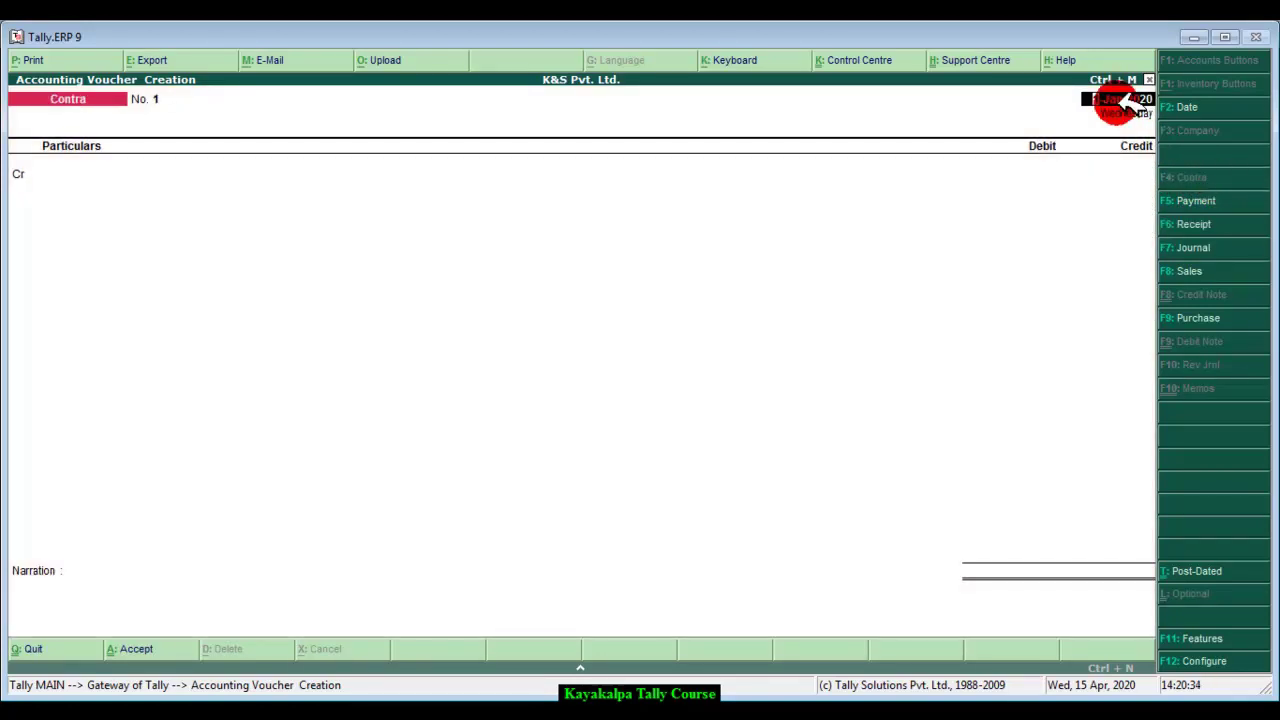
{"action": "type", "text": "2"}
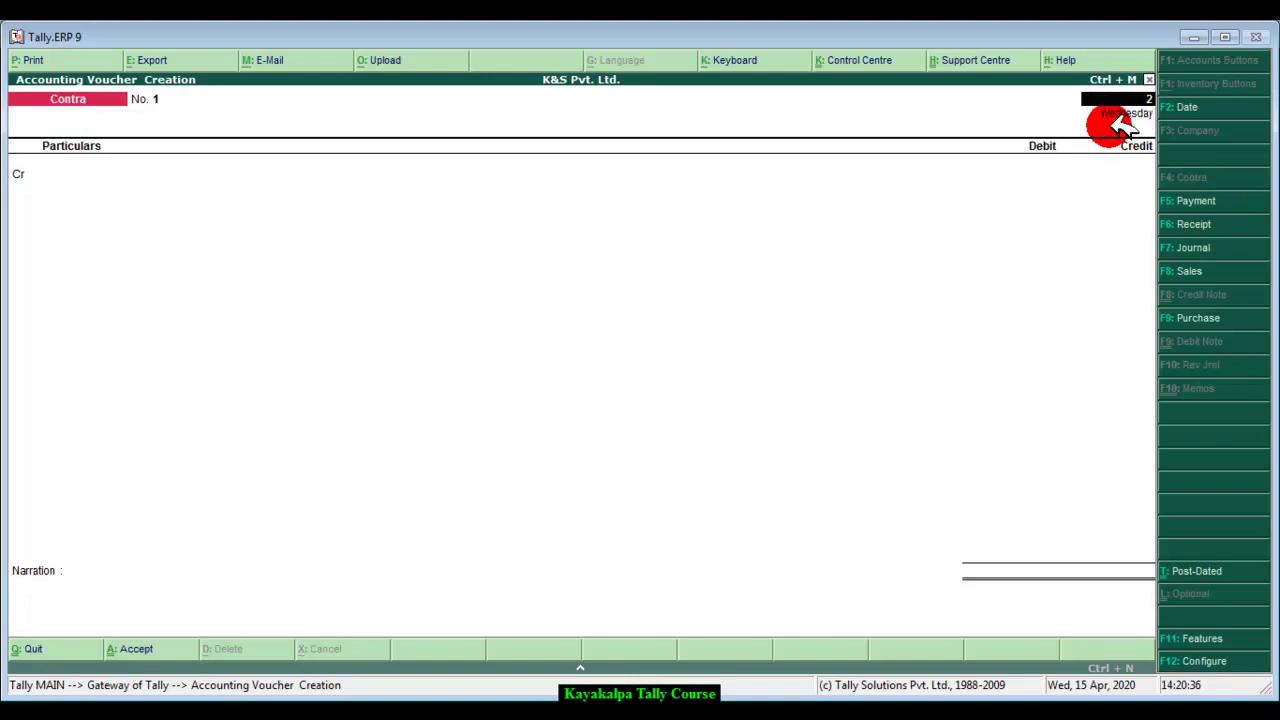
{"action": "type", "text": " 1 2020"}
{"action": "key", "text": "Return"}
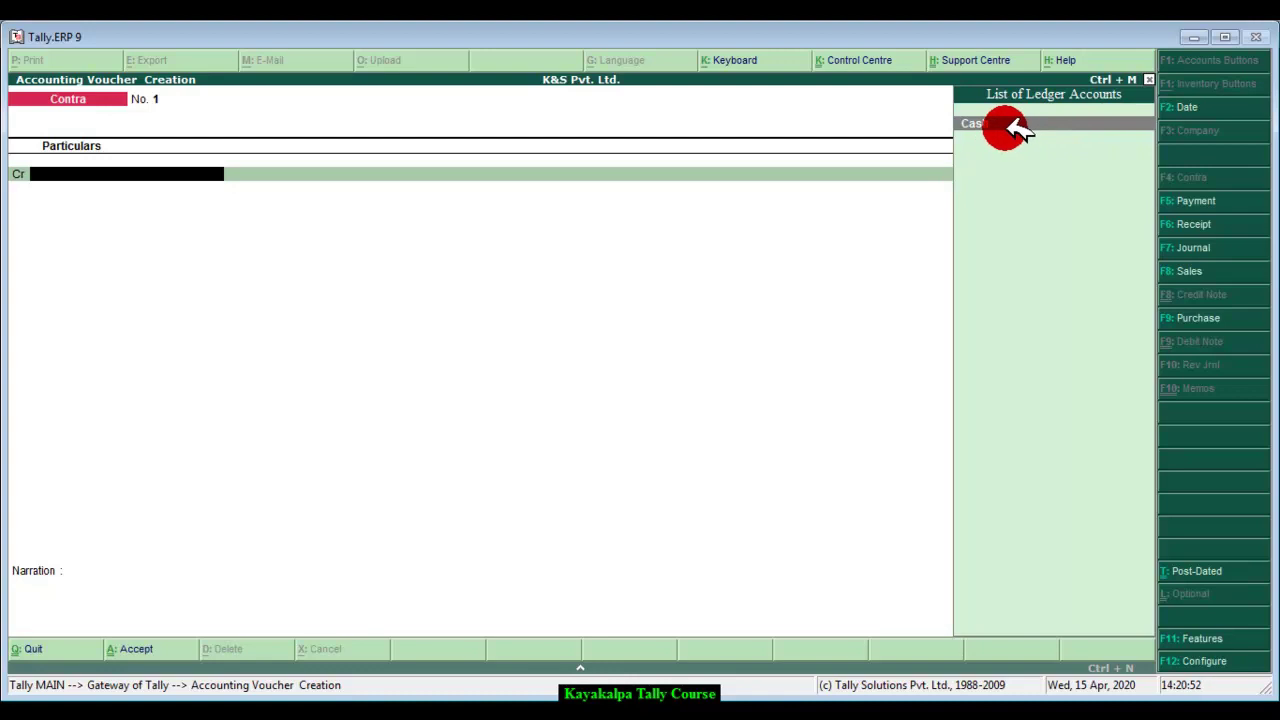
{"action": "left_click", "coordinate": [1018, 127]}
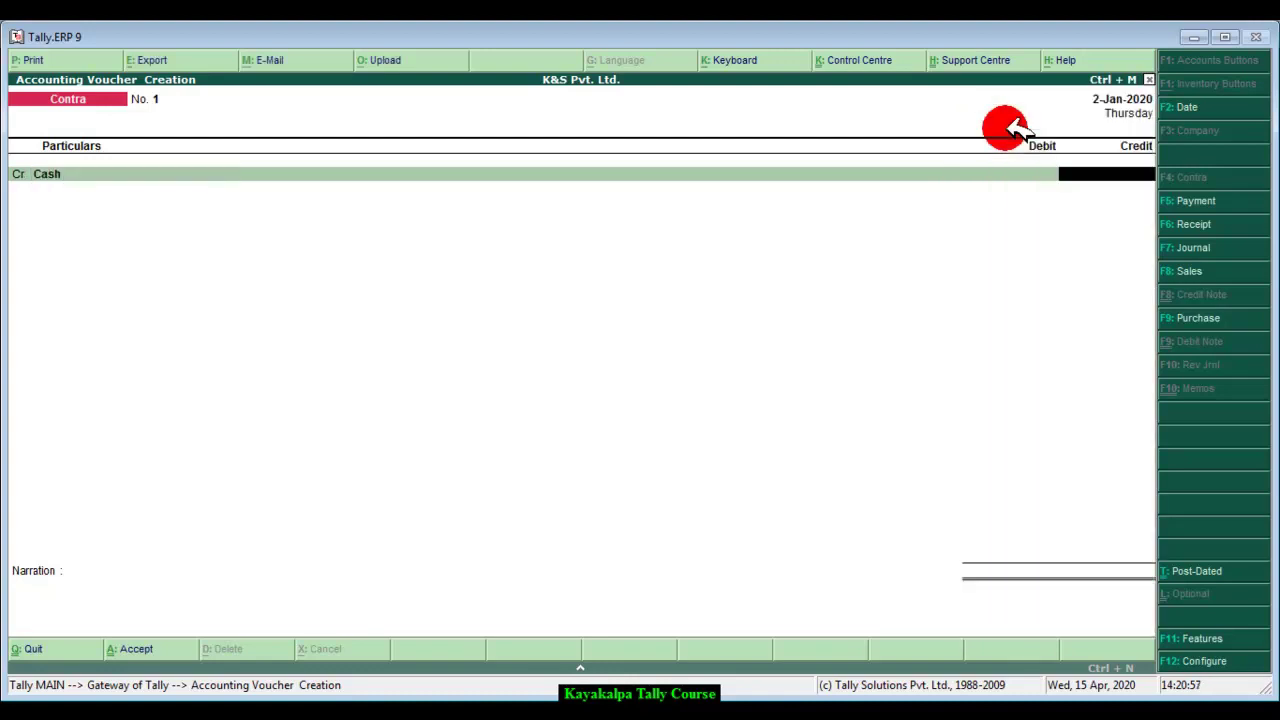
{"action": "type", "text": "1200000"}
{"action": "key", "text": "Return"}
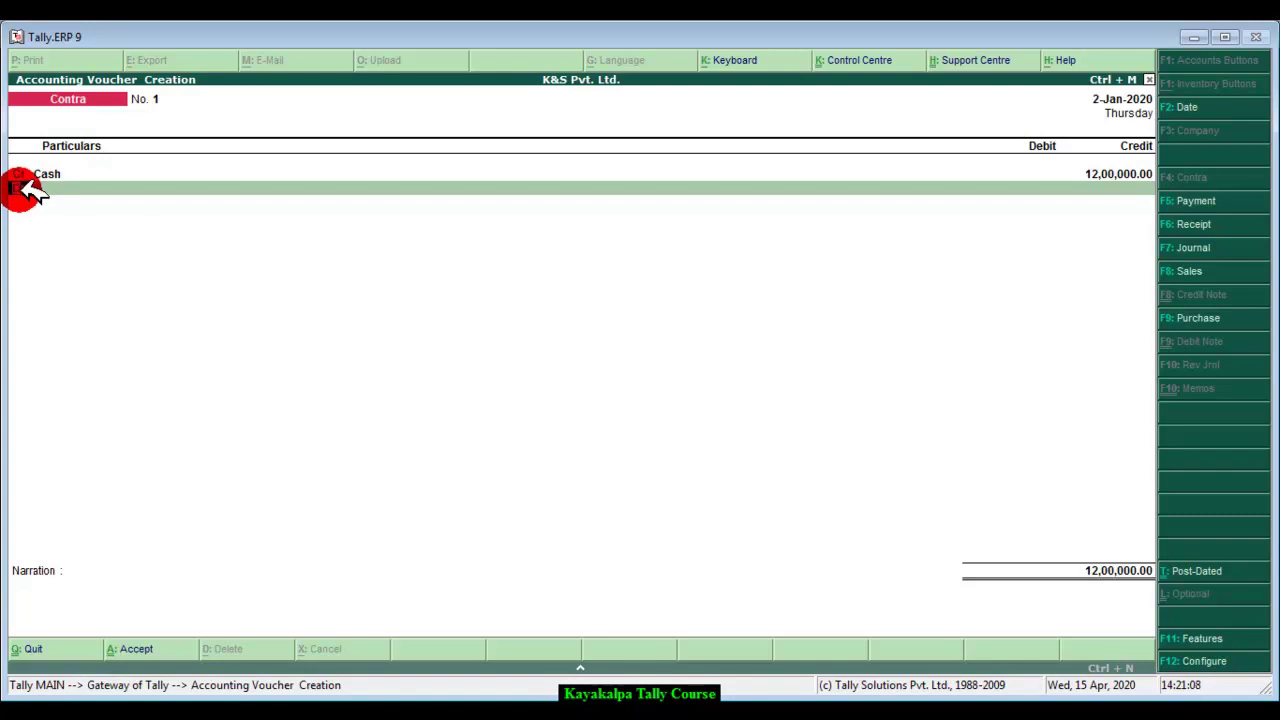
{"action": "left_click", "coordinate": [25, 190]}
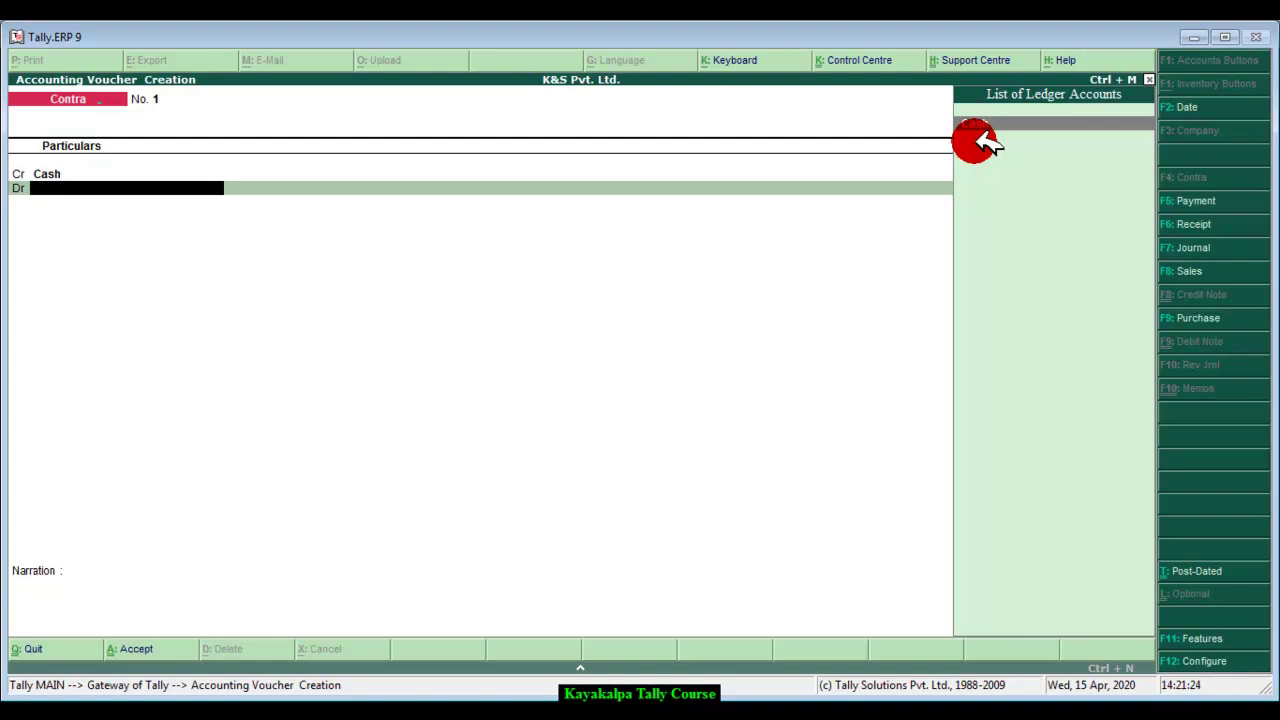
Step: Create a 'Gandaki Bank' ledger under Bank Accounts for the contra voucher's debit line
{"action": "left_click", "coordinate": [984, 135]}
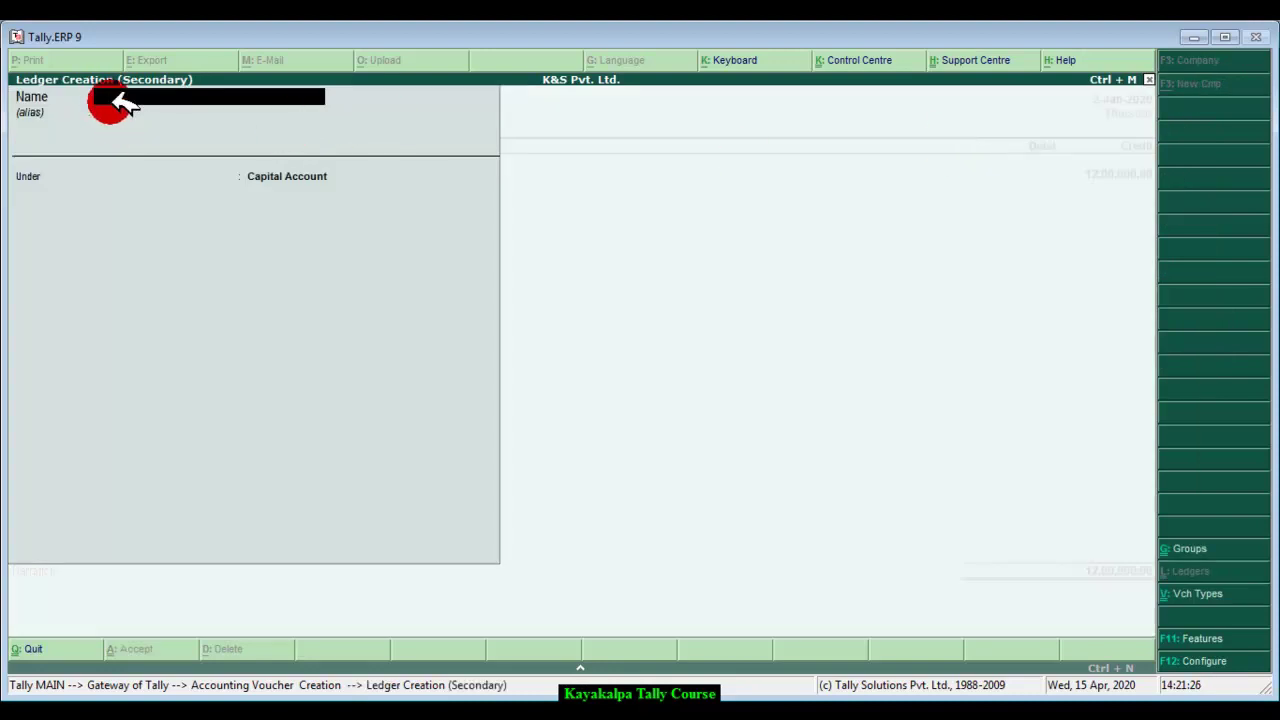
{"action": "type", "text": "Gandaki Bank"}
{"action": "key", "text": "Return"}
{"action": "key", "text": "Return"}
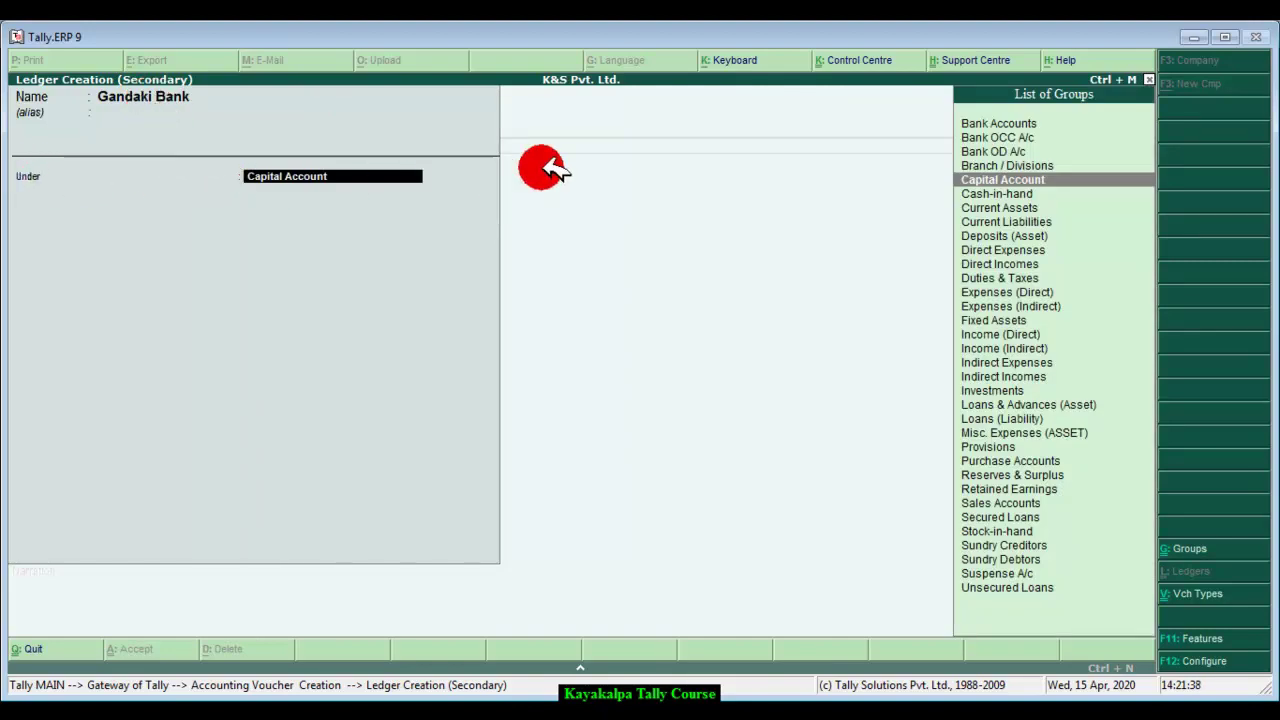
{"action": "left_click", "coordinate": [1035, 124]}
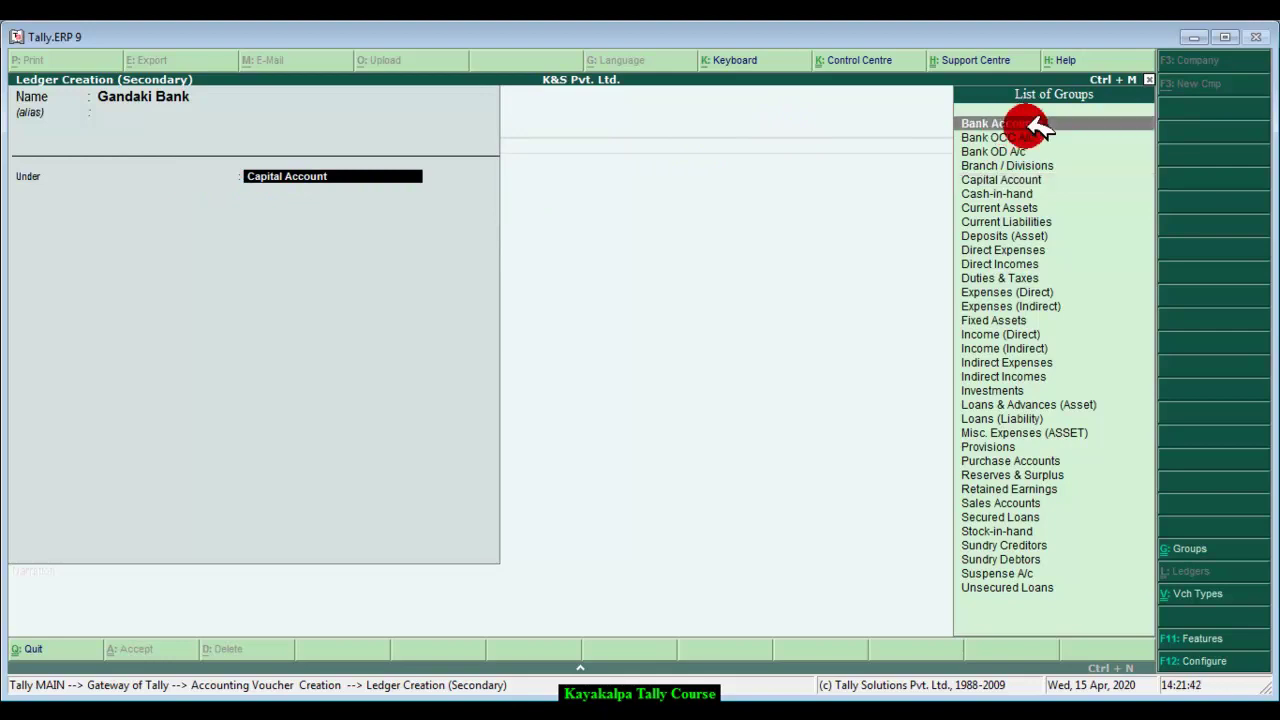
{"action": "left_click", "coordinate": [1035, 124]}
{"action": "key", "text": "Return"}
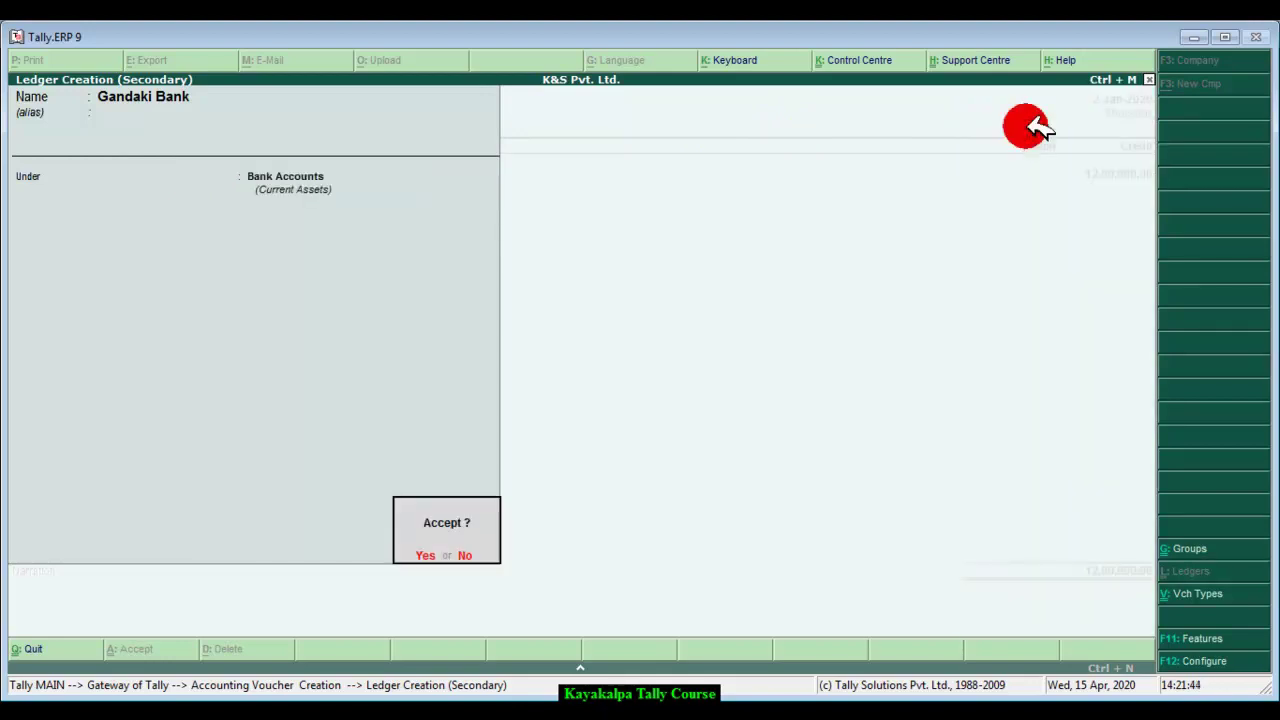
{"action": "key", "text": "Return"}
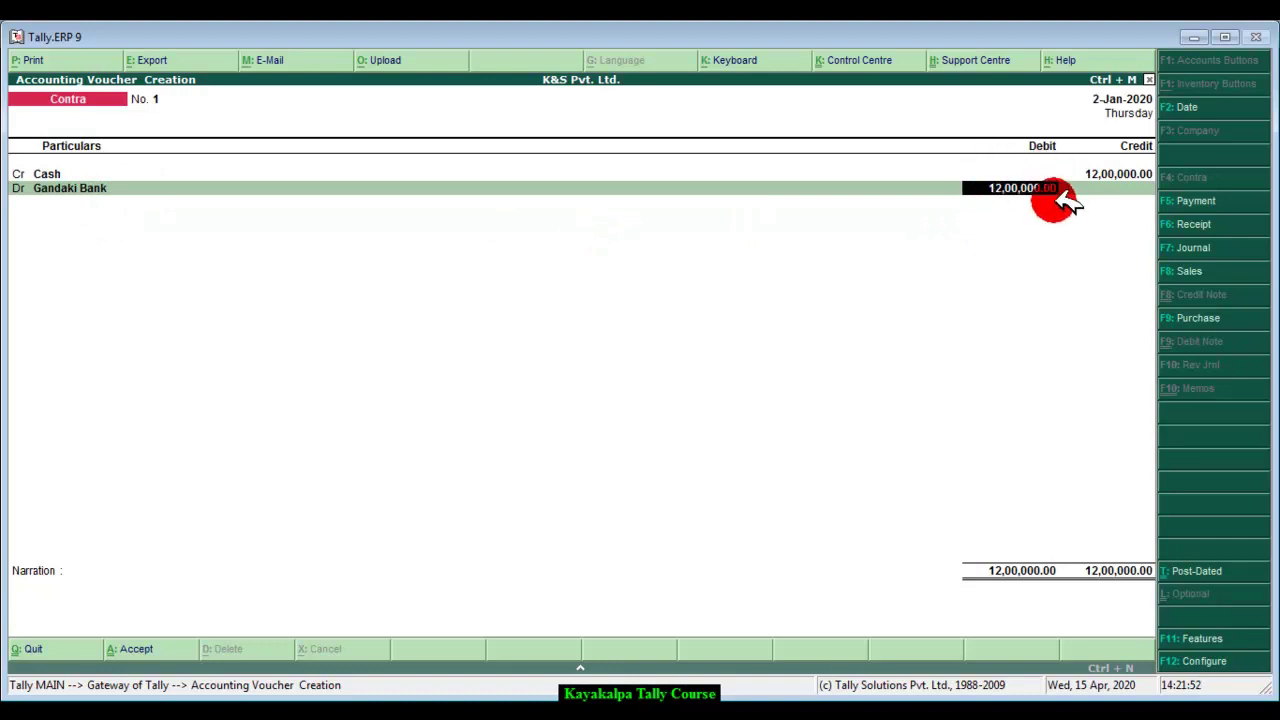
Step: Debit Gandaki Bank 12,00,000, narrate 'Being cash deposited in bank.', save, and switch to Word
{"action": "key", "text": "Return"}
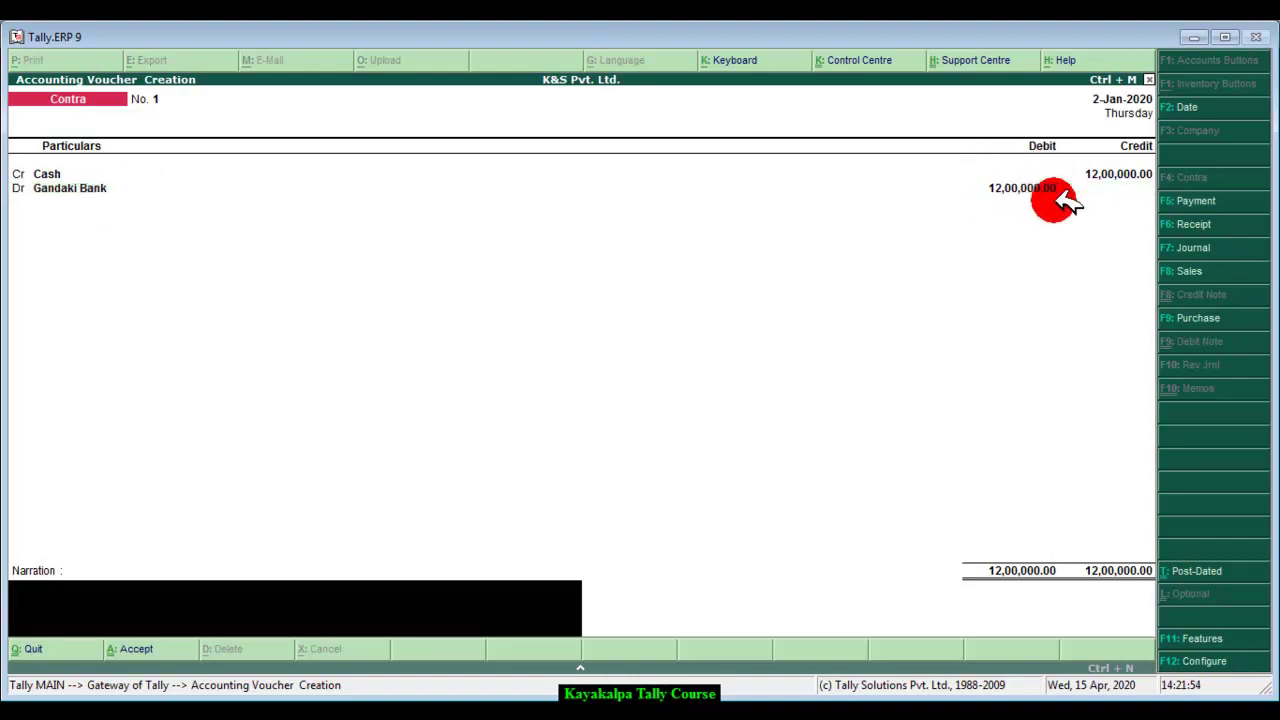
{"action": "type", "text": "Being cash deposited in"}
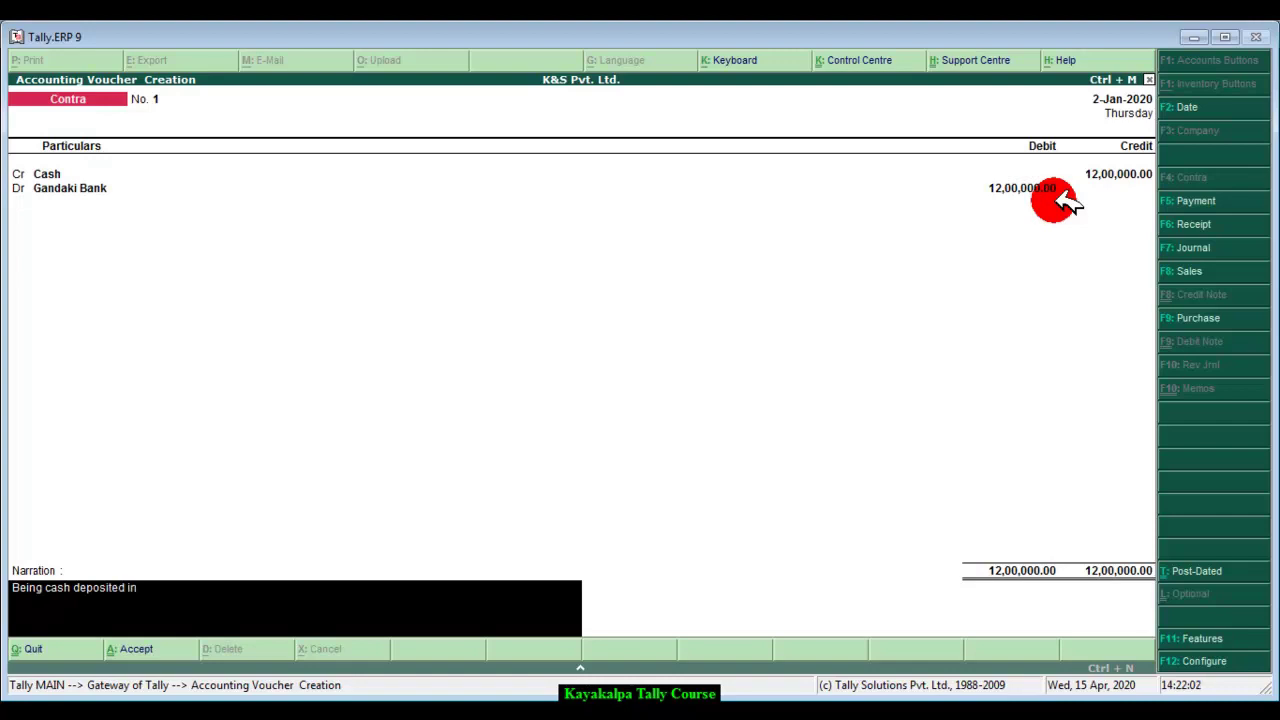
{"action": "type", "text": " bank."}
{"action": "key", "text": "Return"}
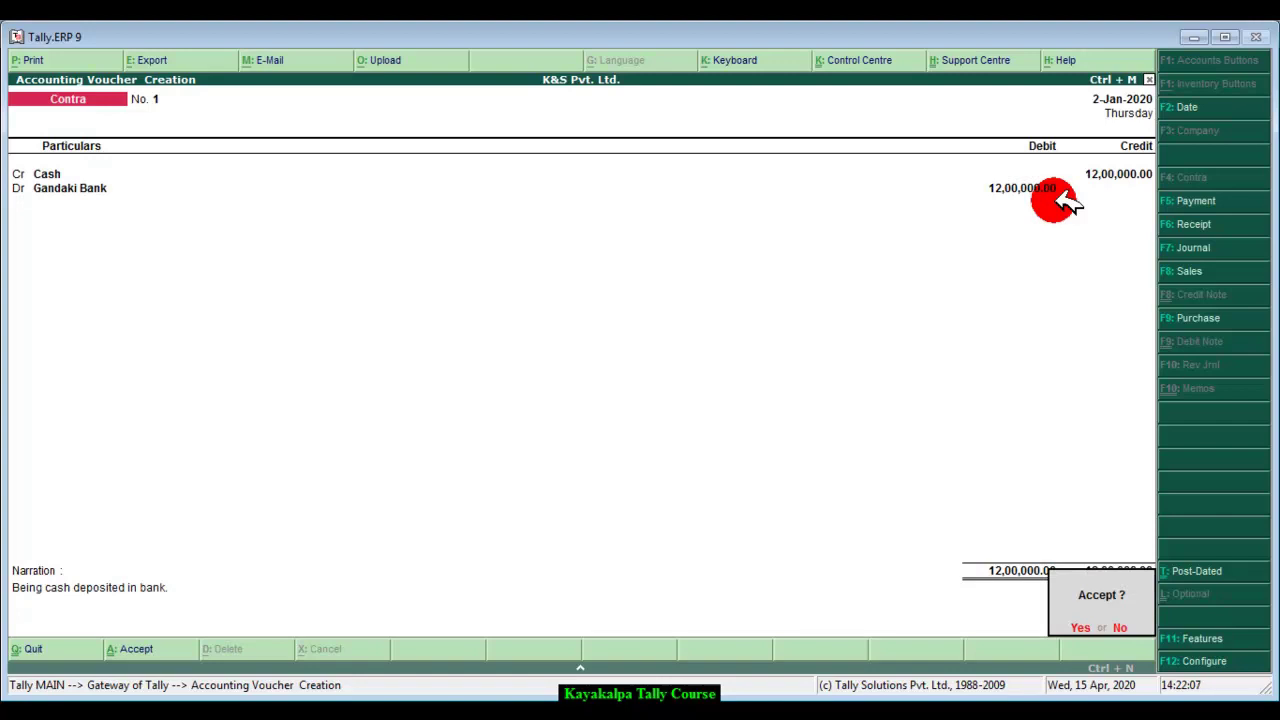
{"action": "key", "text": "y"}
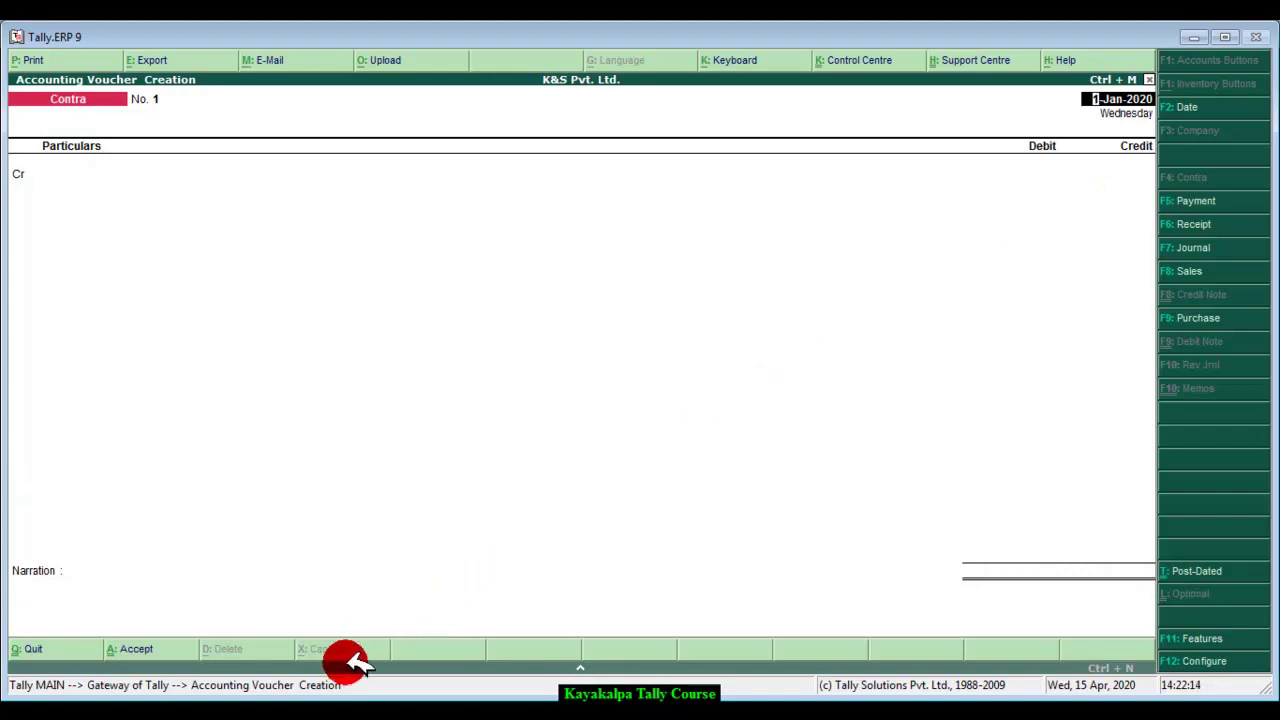
{"action": "key", "text": "alt+Tab"}
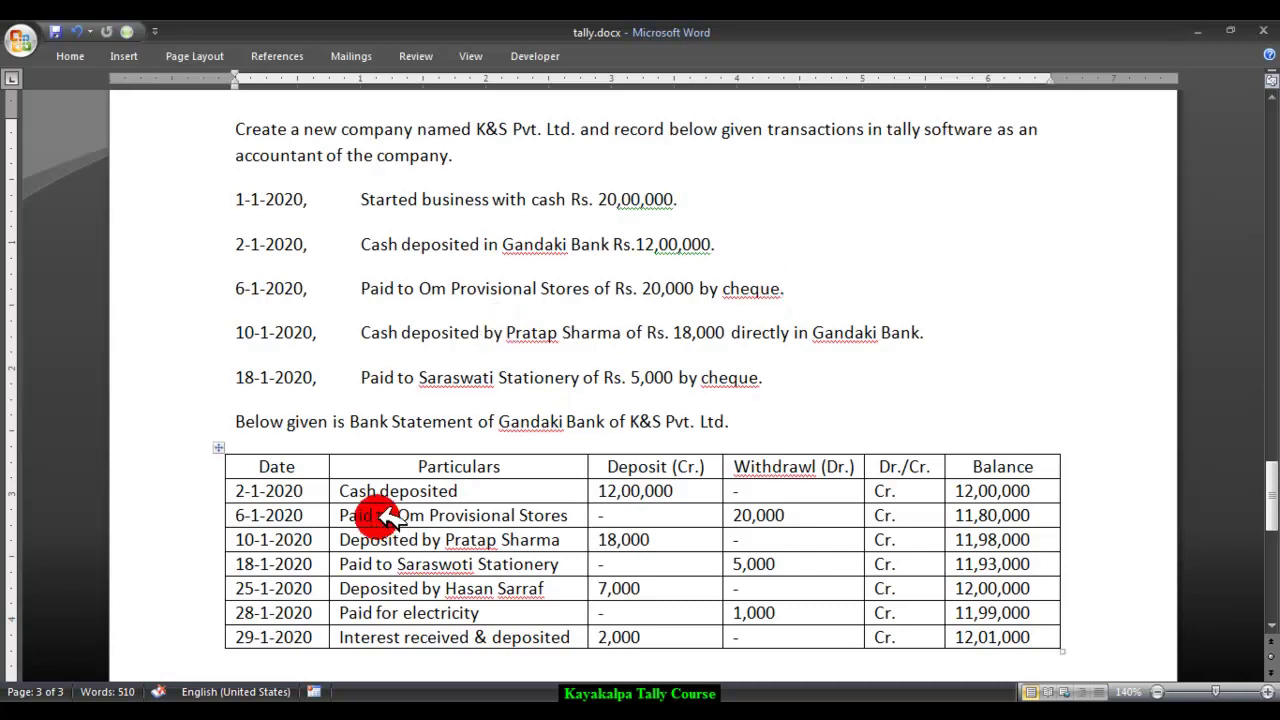
Step: Review the Gandaki Bank statement table in tally.docx and return to Tally
{"action": "left_click", "coordinate": [404, 622]}
{"action": "key", "text": "alt+Tab"}
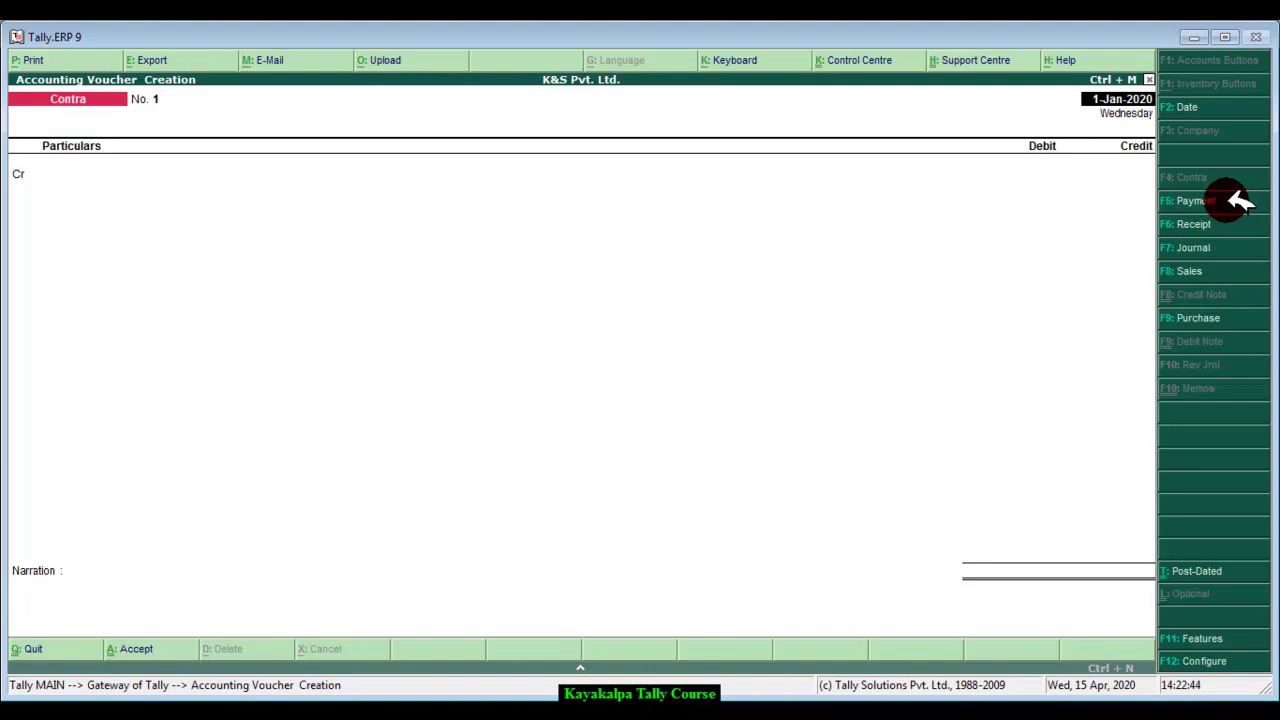
Step: Start a Payment voucher dated 6-1-2020
{"action": "left_click", "coordinate": [1236, 201]}
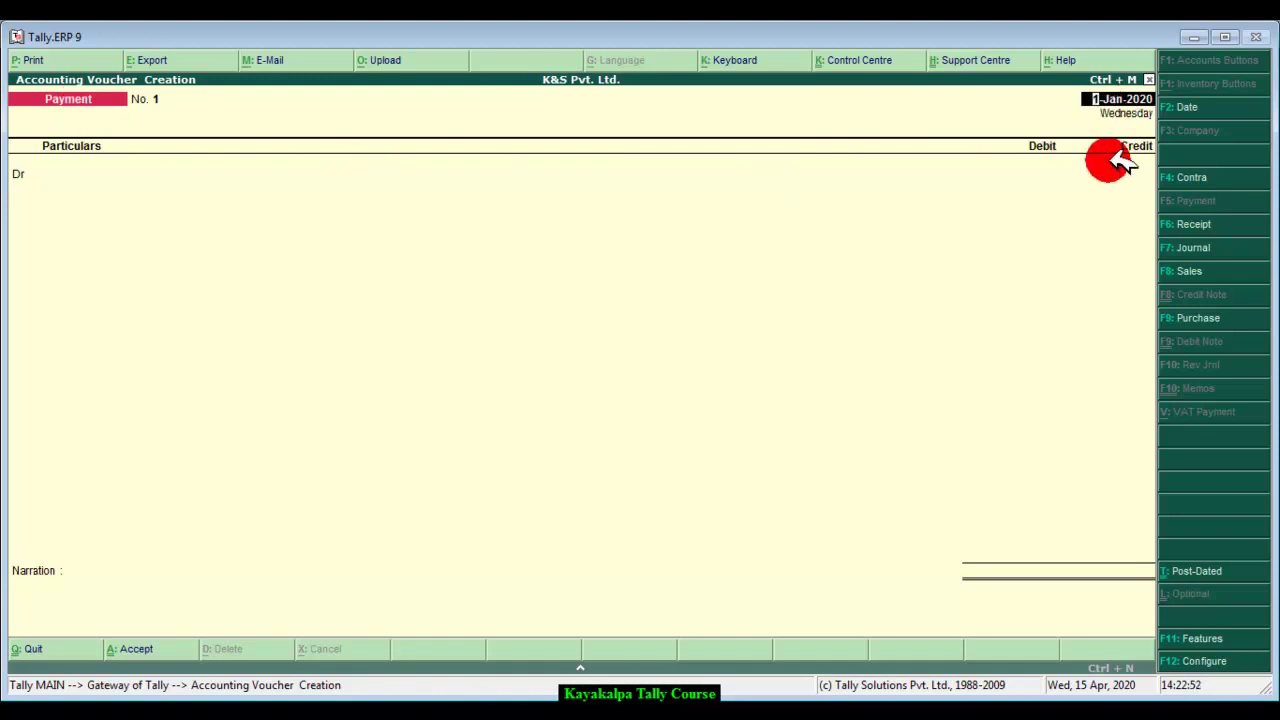
{"action": "type", "text": "6 1 2020"}
{"action": "key", "text": "Return"}
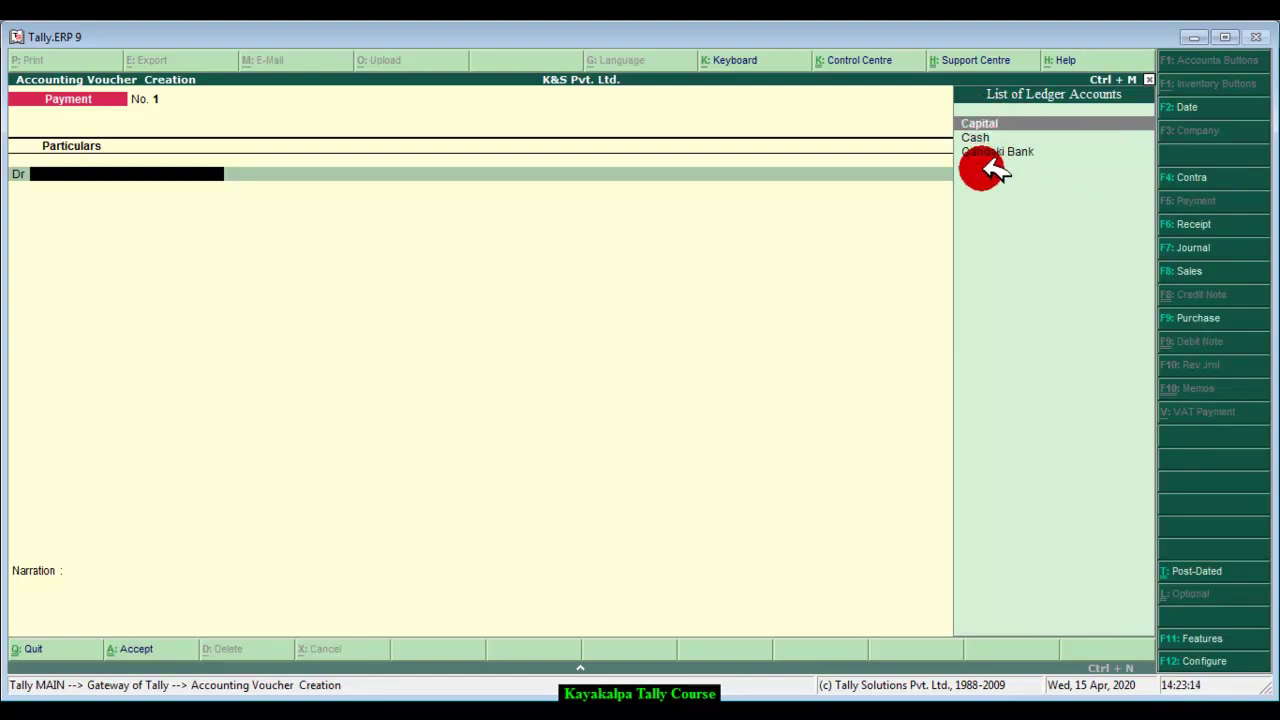
Step: Create an 'Om Provisional Stores' ledger under Sundry Creditors with bill-by-bill off, as the payment's debit
{"action": "key", "text": "alt+c"}
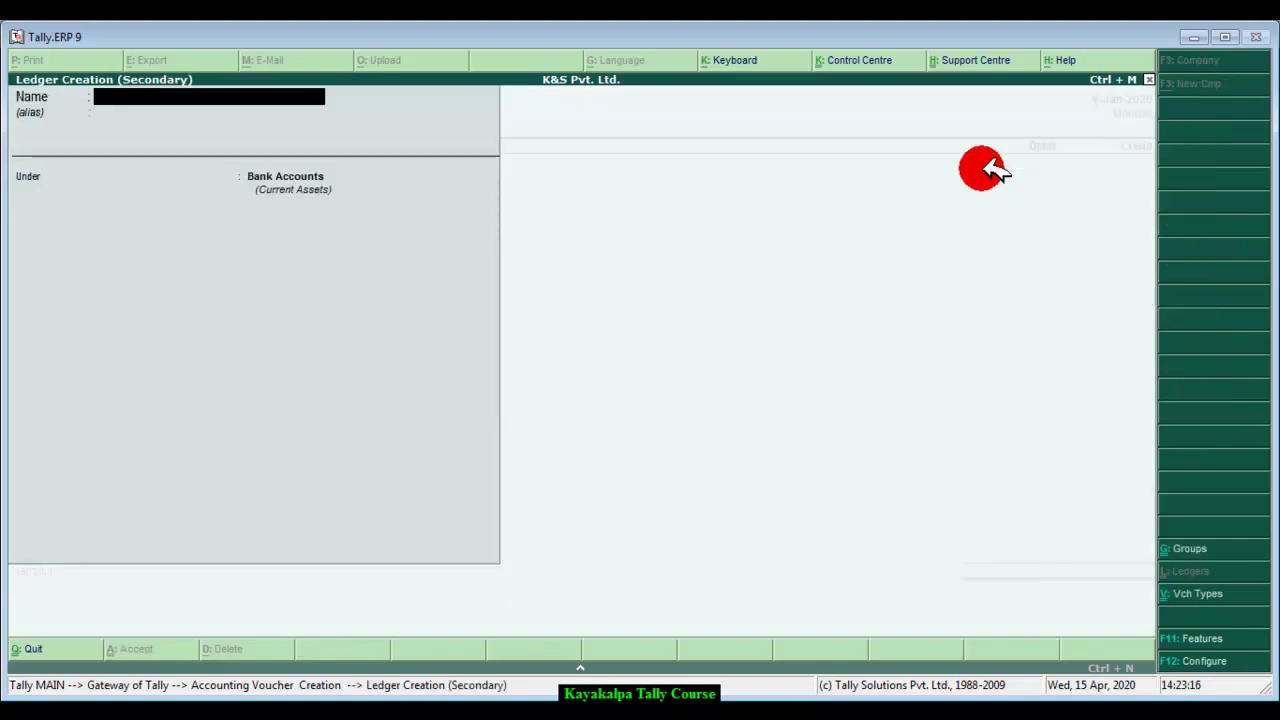
{"action": "type", "text": "Om Provisional Sto"}
{"action": "key", "text": "BackSpace"}
{"action": "type", "text": "tores"}
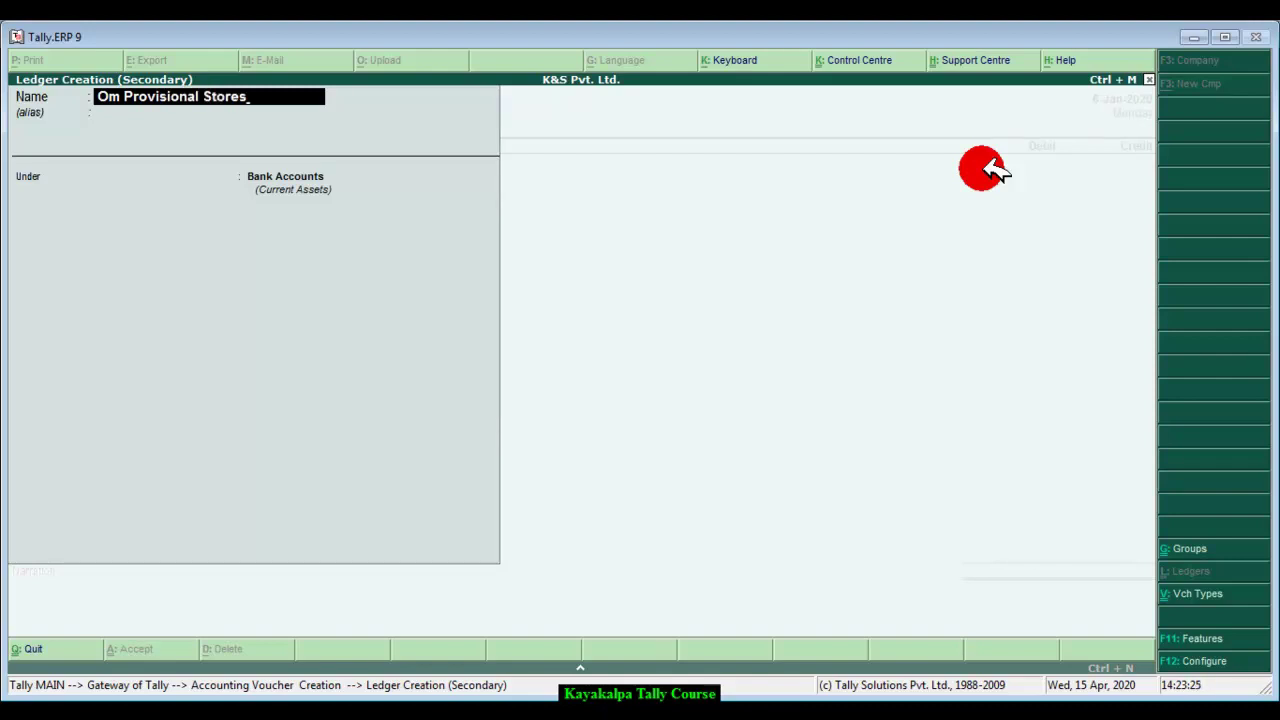
{"action": "key", "text": "Return"}
{"action": "key", "text": "Return"}
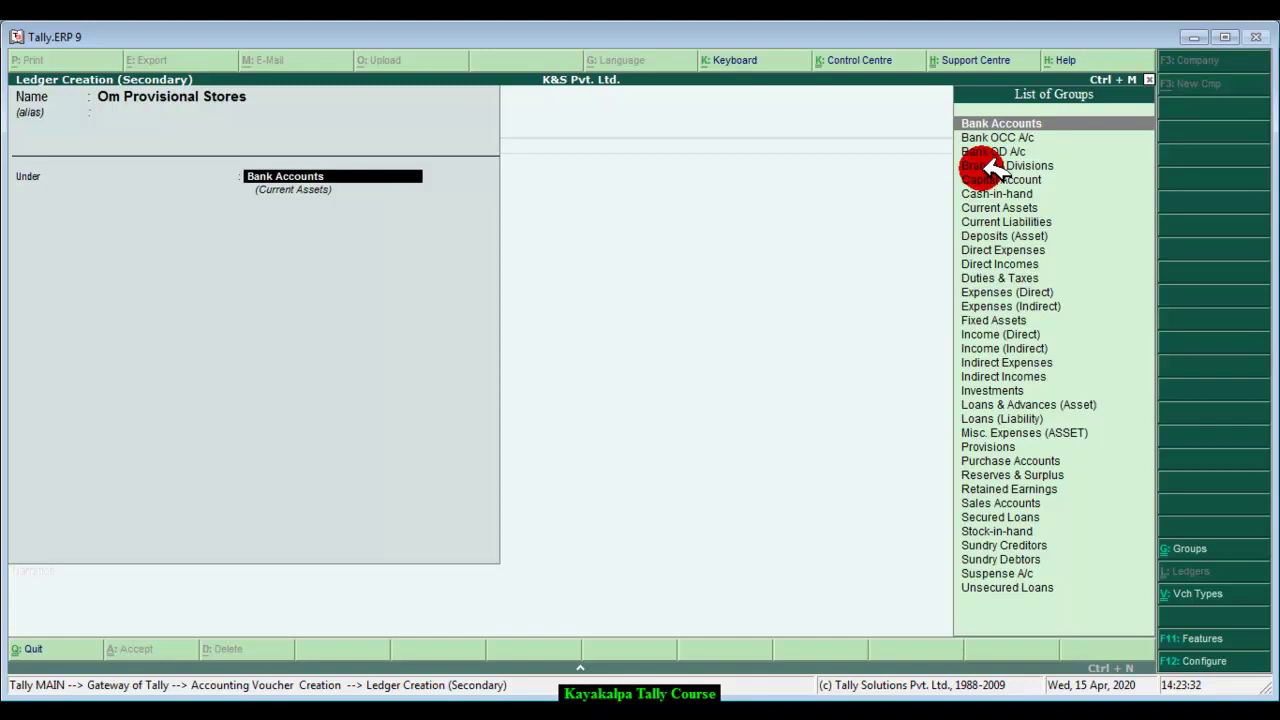
{"action": "left_click", "coordinate": [1010, 545]}
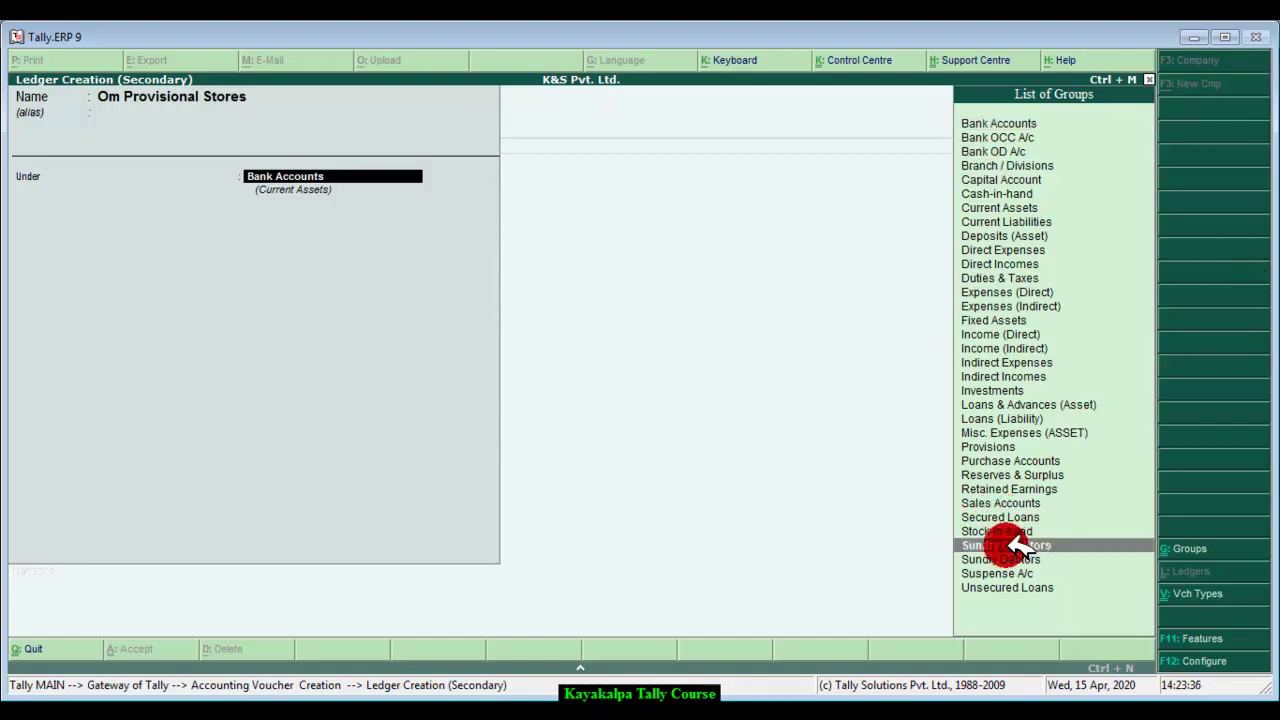
{"action": "left_click", "coordinate": [1010, 545]}
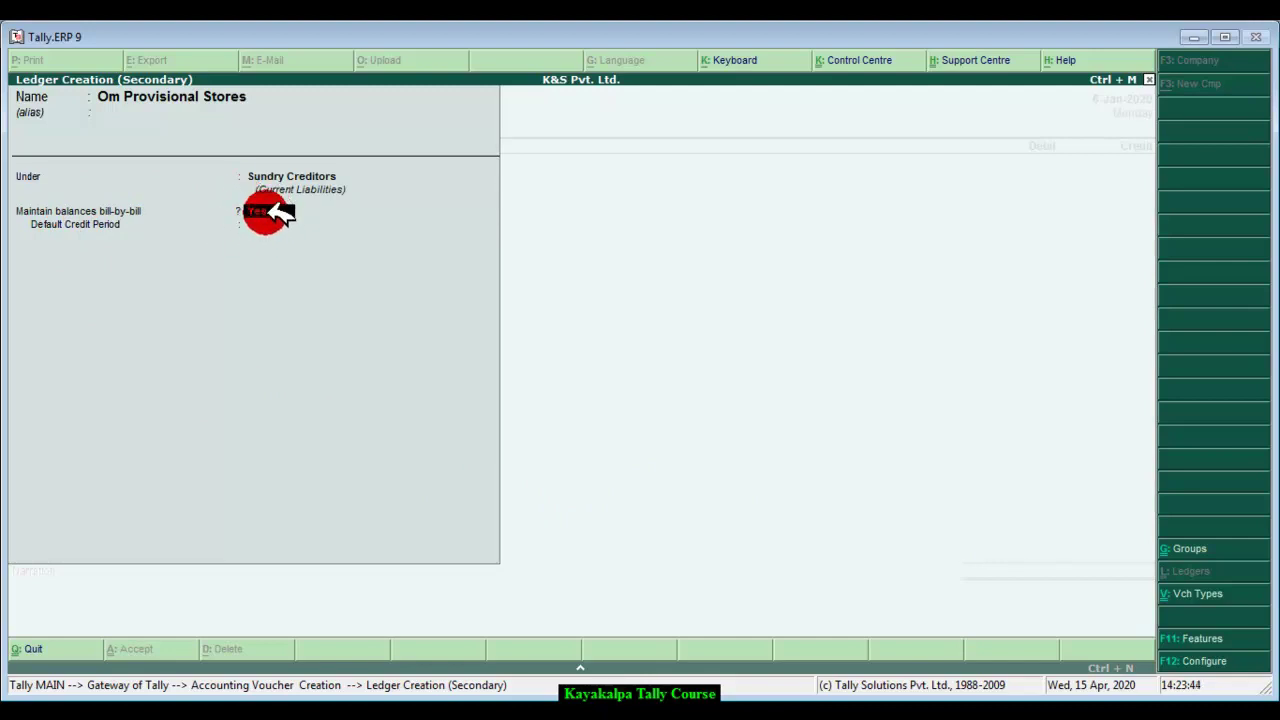
{"action": "key", "text": "n"}
{"action": "key", "text": "Return"}
{"action": "key", "text": "Return"}
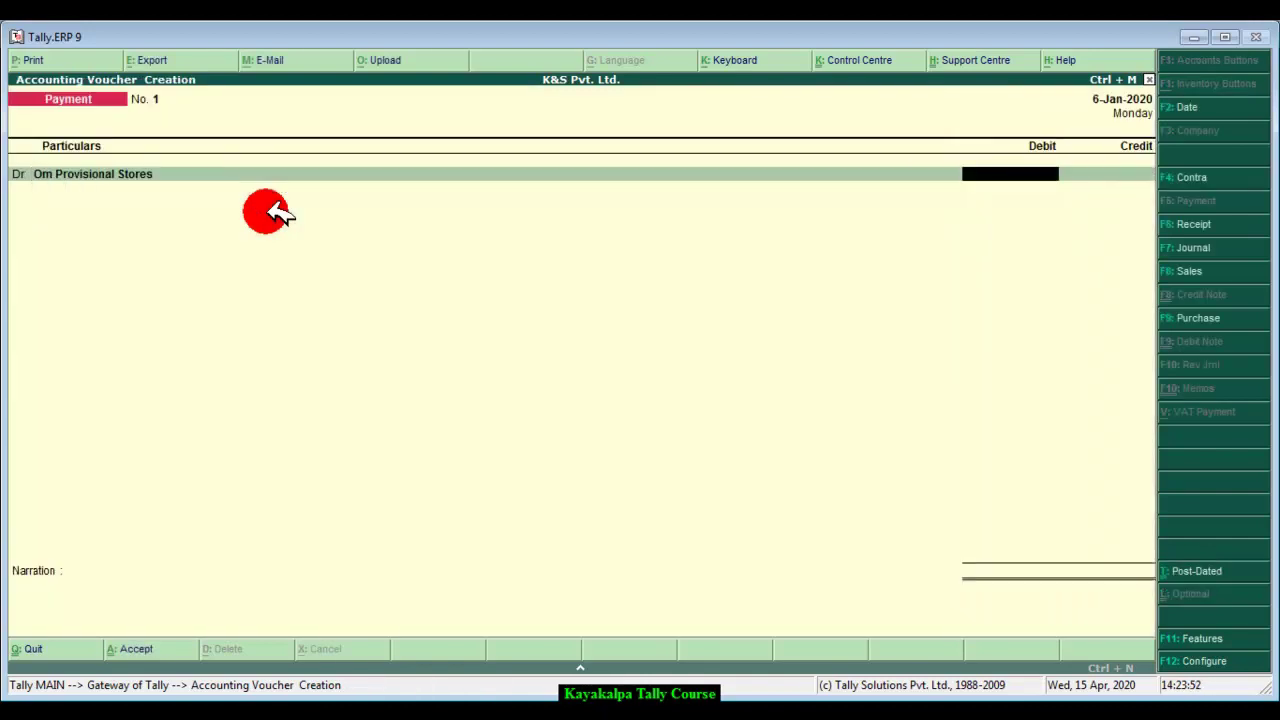
Step: Debit Om Provisional Stores 20,000 and credit Gandaki Bank 20,000 on the payment voucher
{"action": "left_click", "coordinate": [300, 700]}
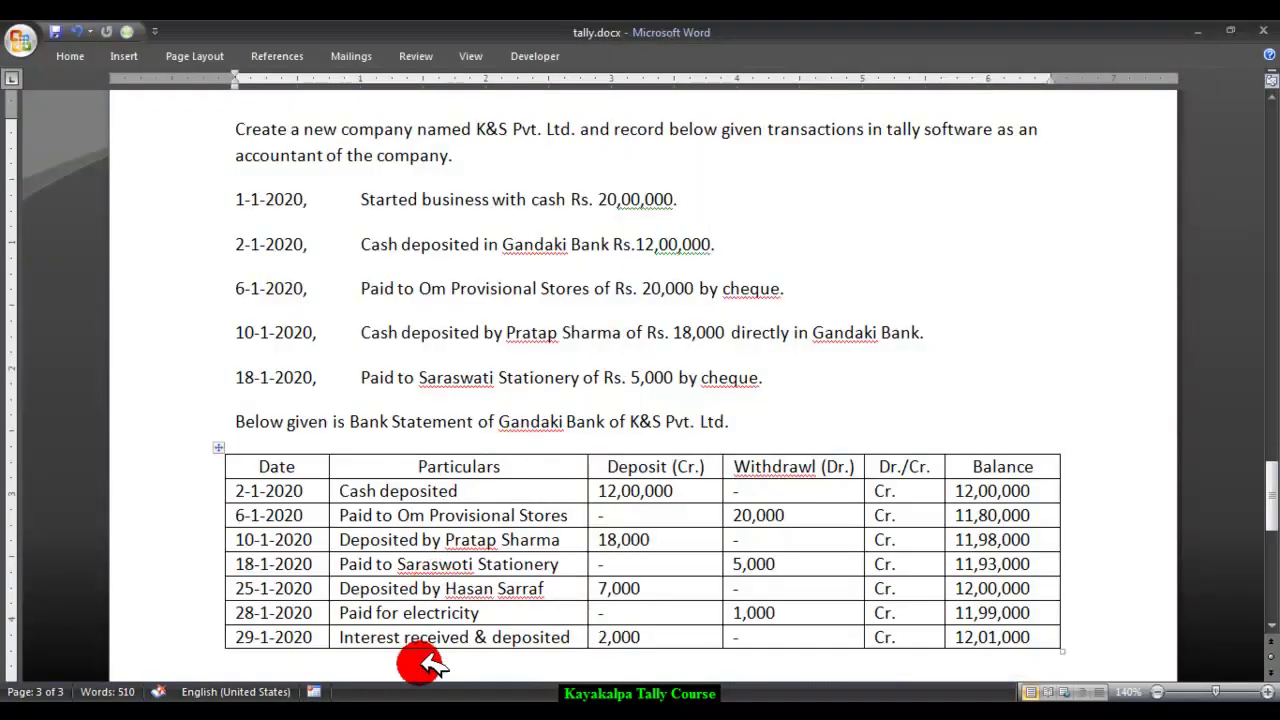
{"action": "key", "text": "alt+Tab"}
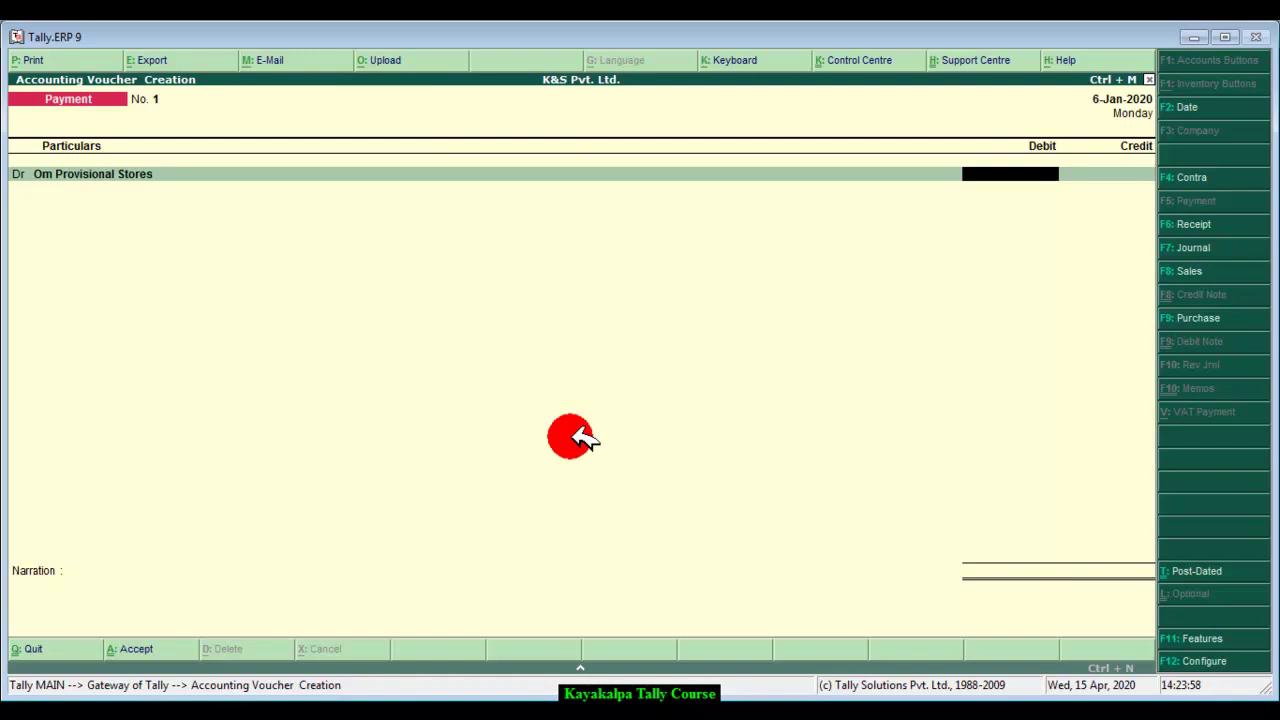
{"action": "type", "text": "0000"}
{"action": "key", "text": "Return"}
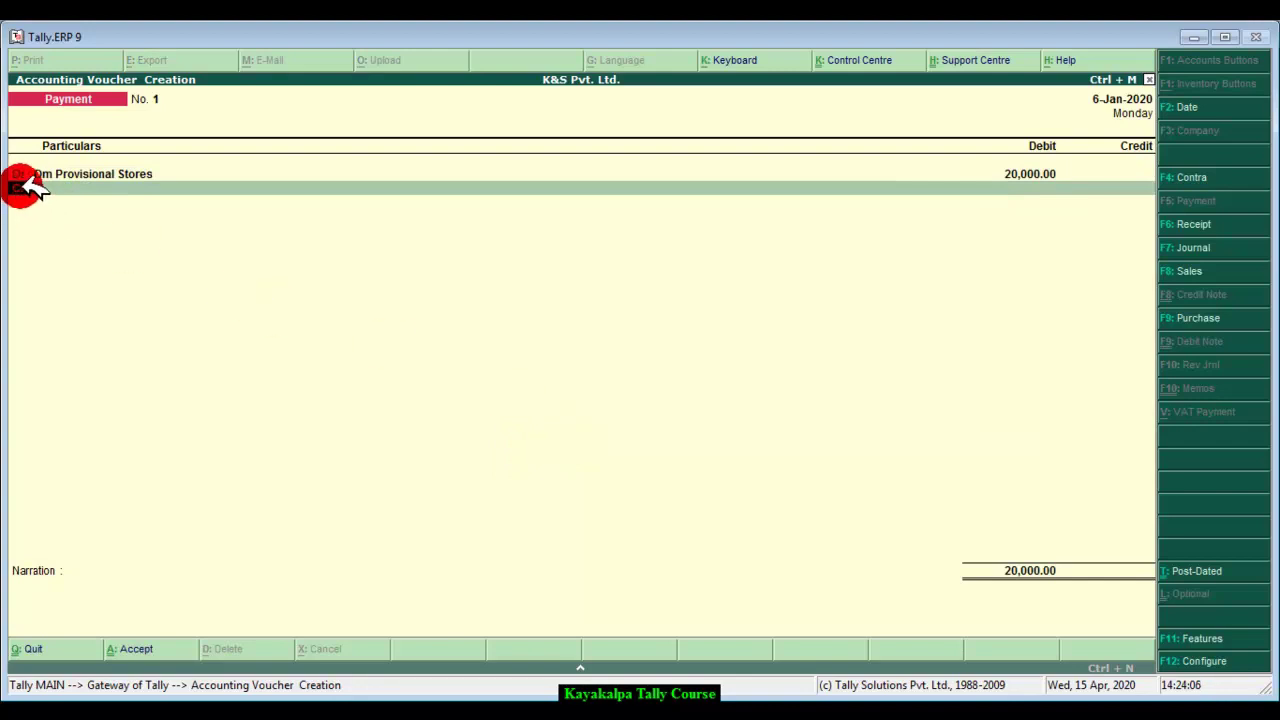
{"action": "key", "text": "Return"}
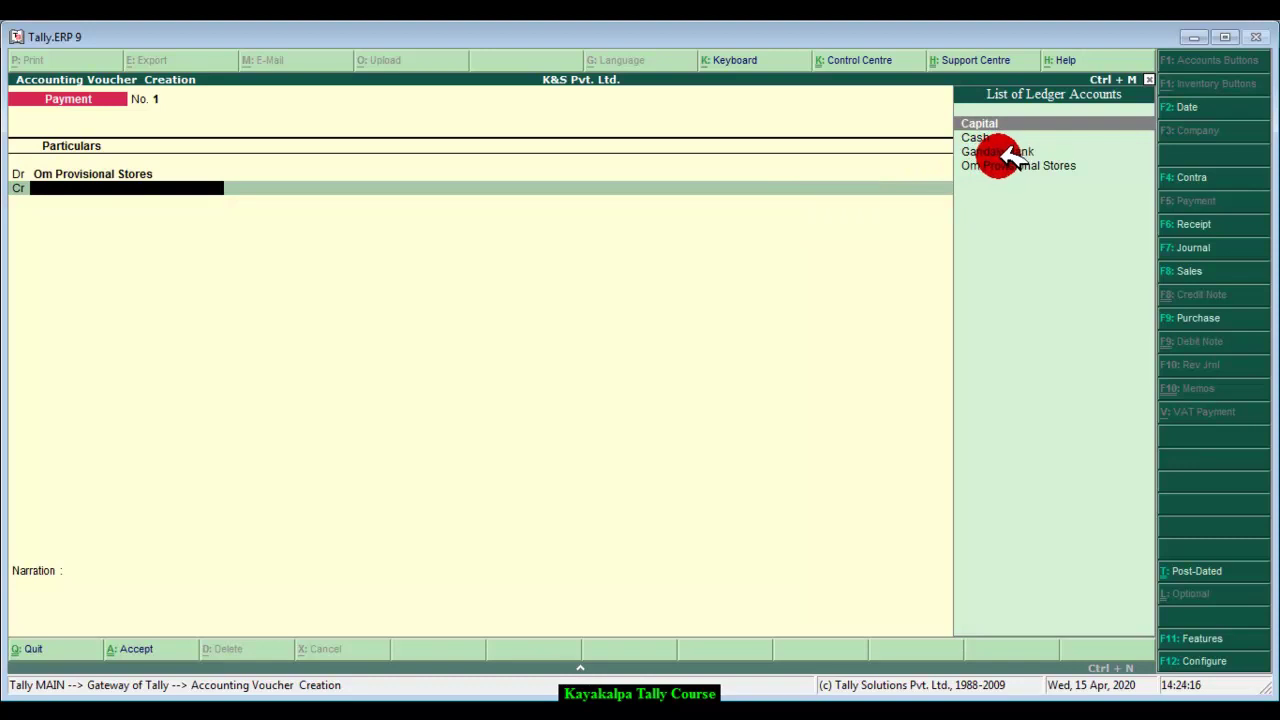
{"action": "left_click", "coordinate": [1014, 158]}
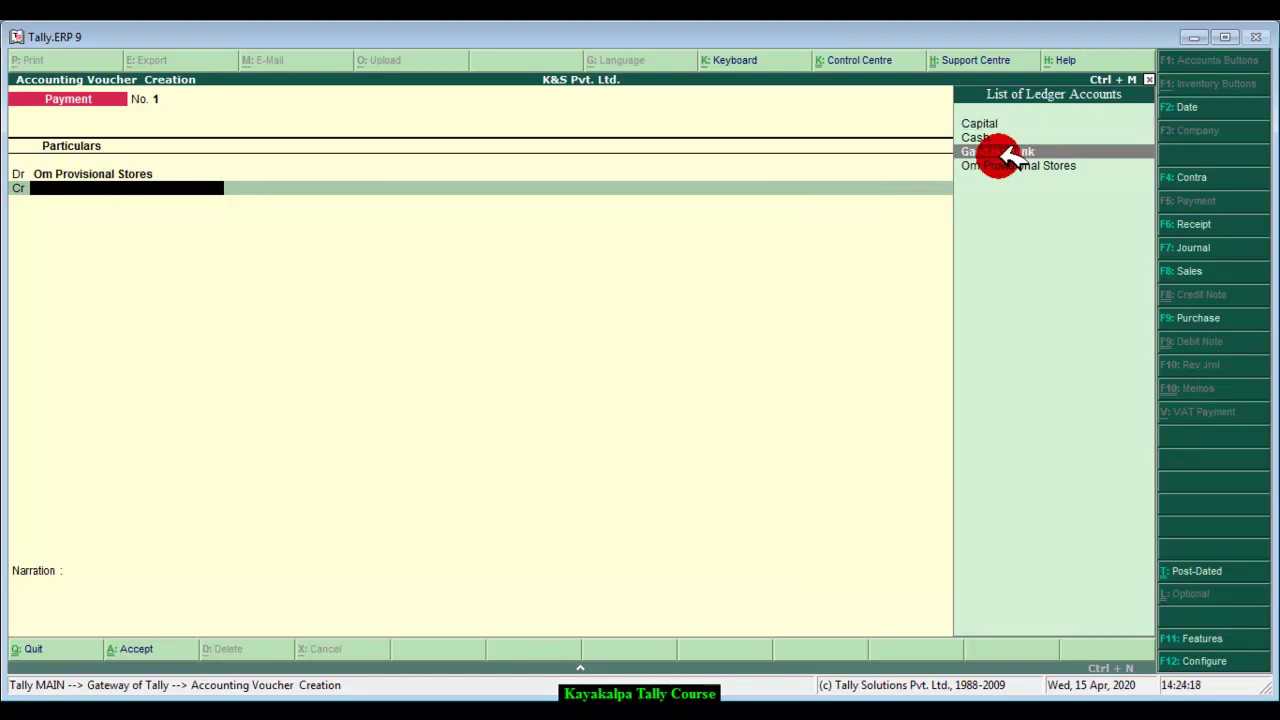
{"action": "left_click", "coordinate": [1012, 152]}
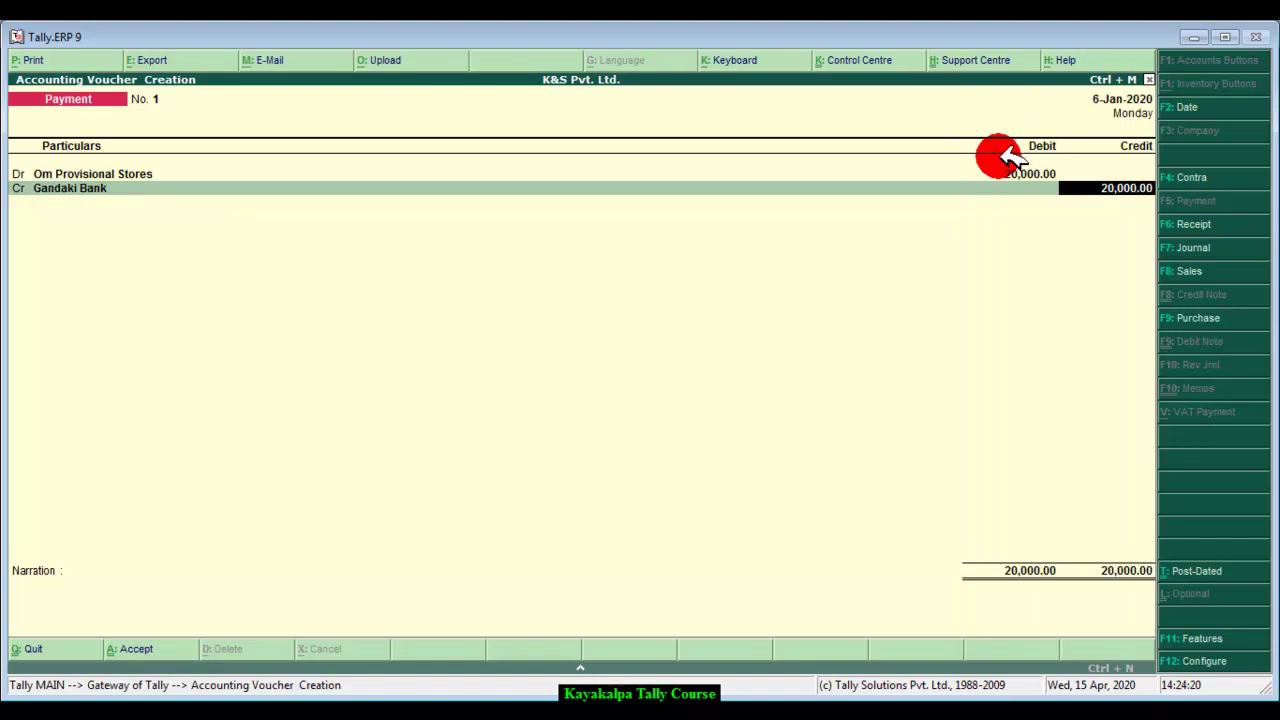
{"action": "left_click", "coordinate": [1122, 185]}
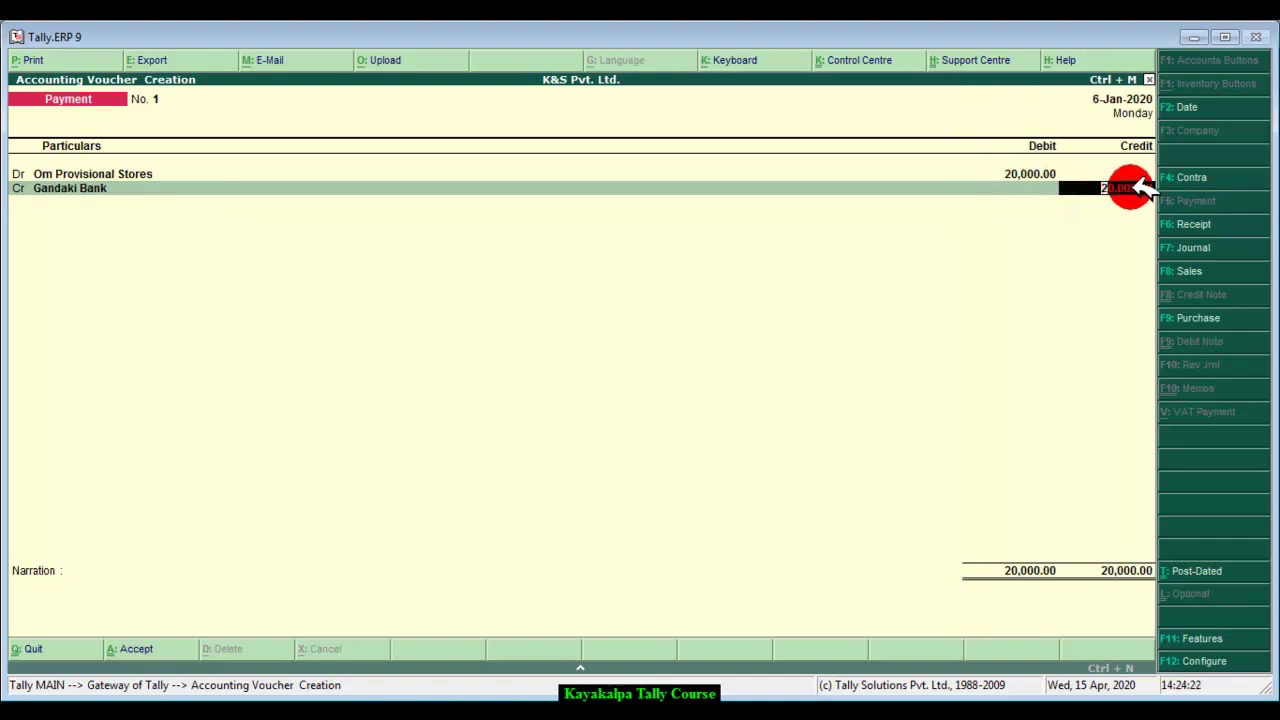
{"action": "key", "text": "Return"}
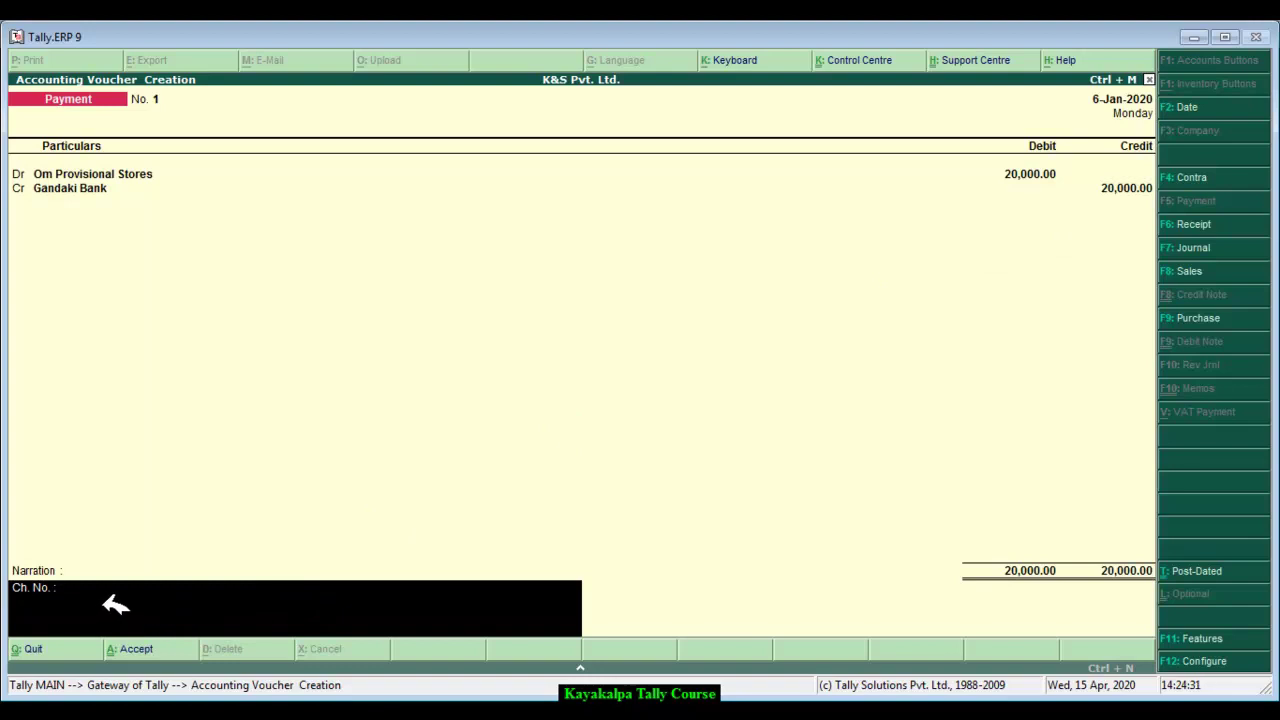
Step: Enter the cheque number and narration 'Being cheque paid to supplier.', then save the voucher
{"action": "type", "text": "1111111"}
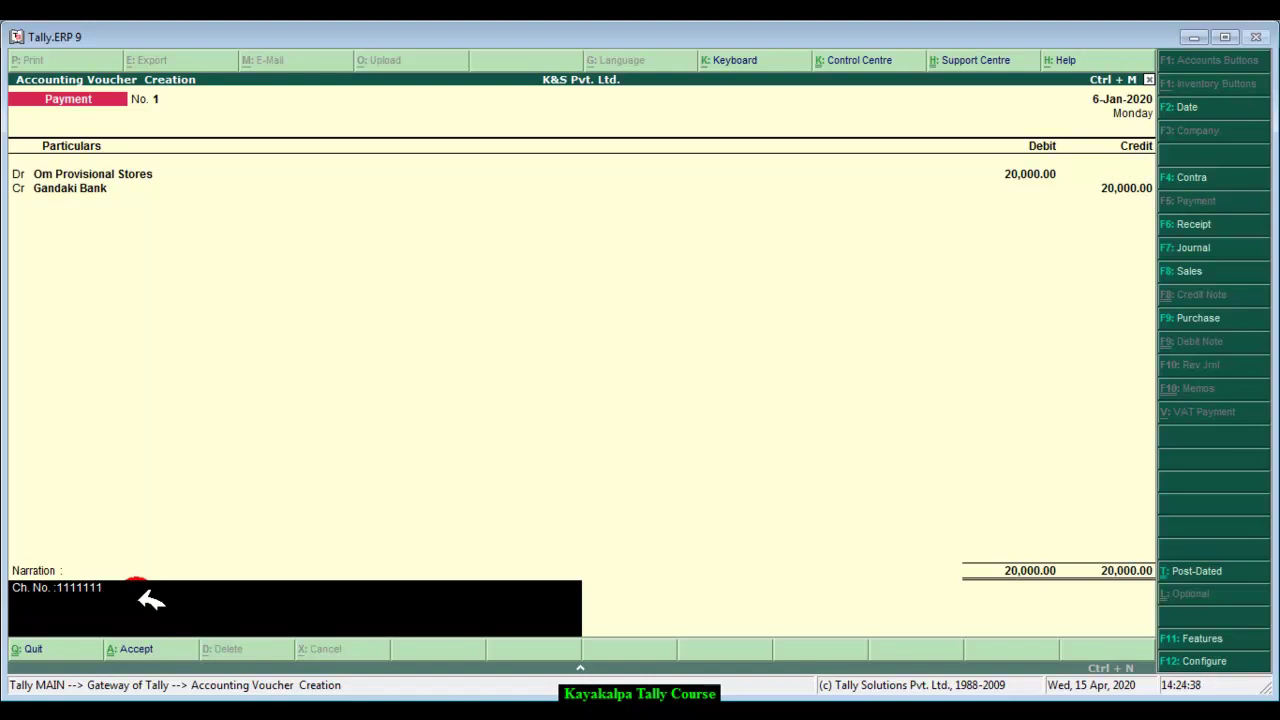
{"action": "type", "text": "Being cheque paid to c"}
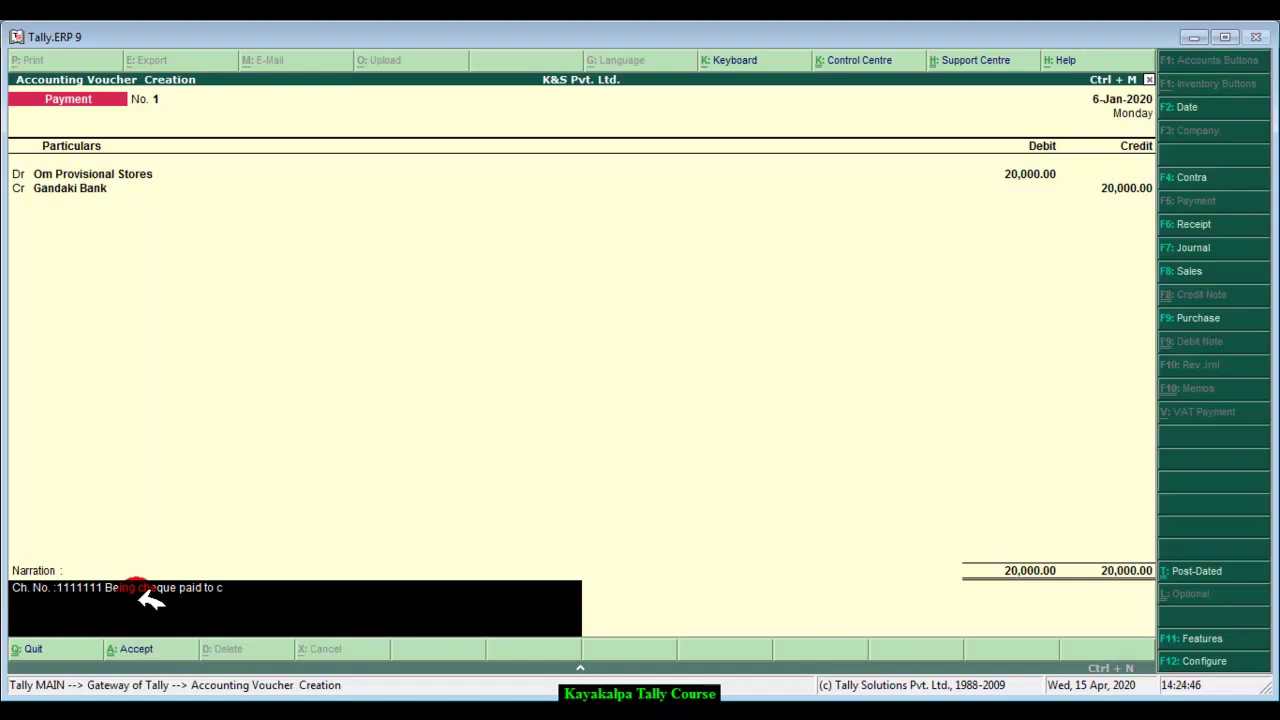
{"action": "type", "text": "redi"}
{"action": "key", "text": "BackSpace"}
{"action": "key", "text": "BackSpace"}
{"action": "key", "text": "BackSpace"}
{"action": "key", "text": "BackSpace"}
{"action": "key", "text": "BackSpace"}
{"action": "type", "text": "supplier."}
{"action": "left_click", "coordinate": [150, 598]}
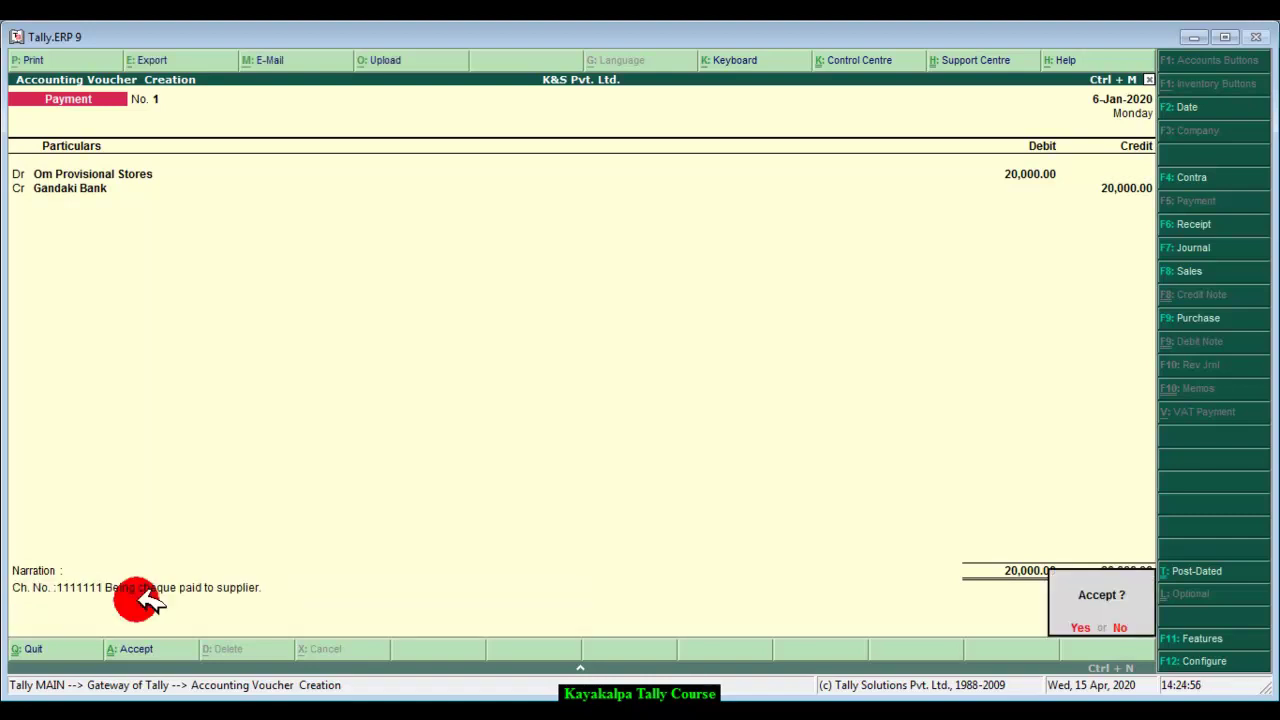
{"action": "key", "text": "Return"}
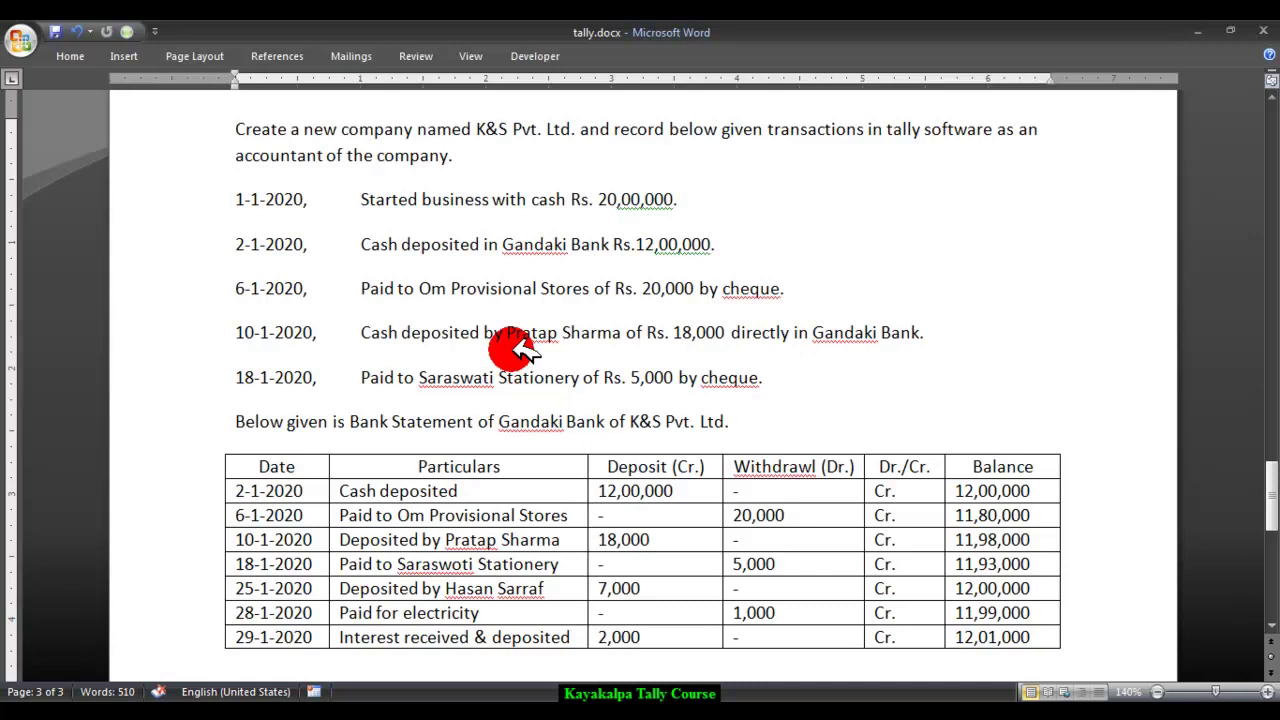
Step: Return from Word to Tally and switch the voucher type to Receipt
{"action": "left_click", "coordinate": [372, 678]}
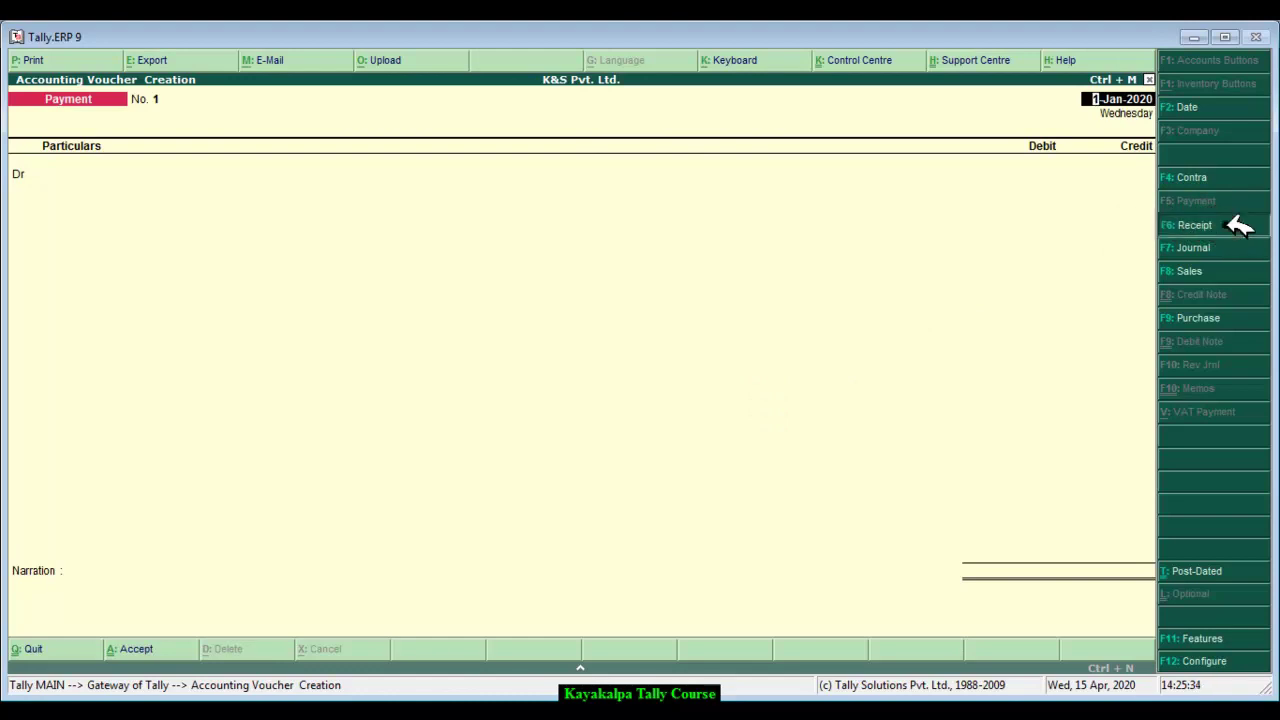
{"action": "left_click", "coordinate": [1237, 224]}
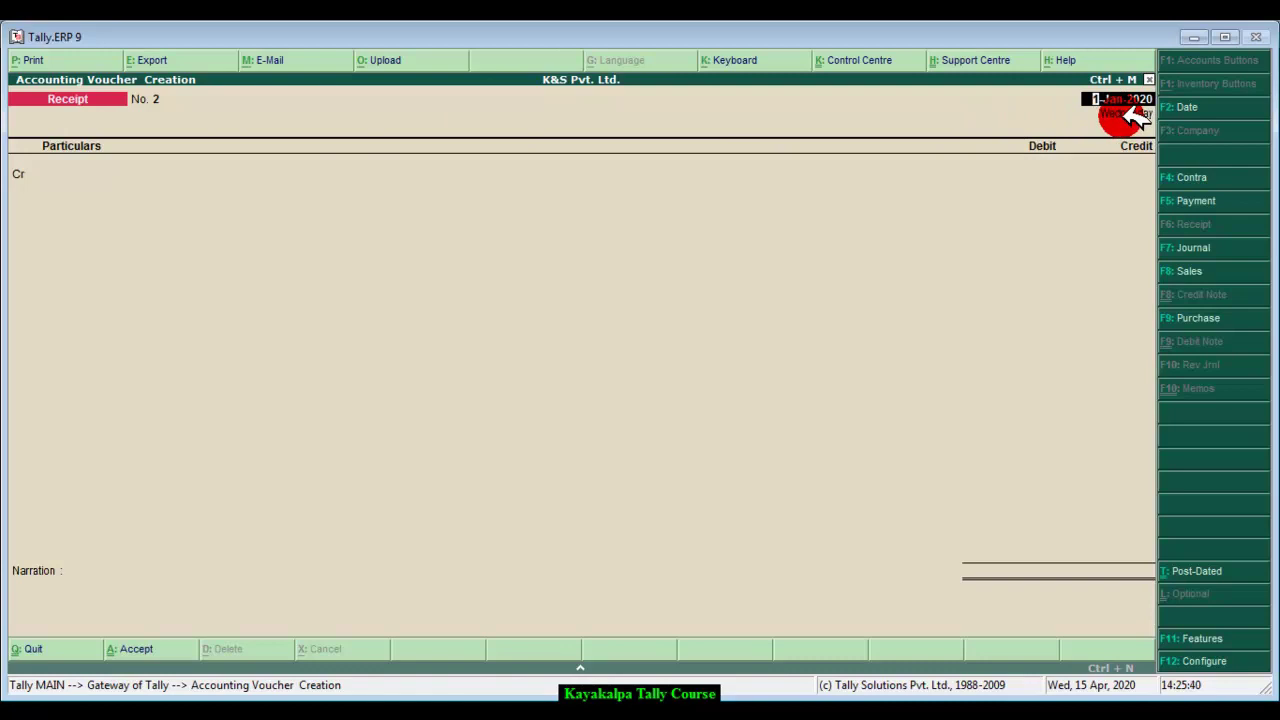
Step: Date the receipt voucher 10-1-2020, checking the transaction list in Word
{"action": "type", "text": "10-1-2020"}
{"action": "key", "text": "Return"}
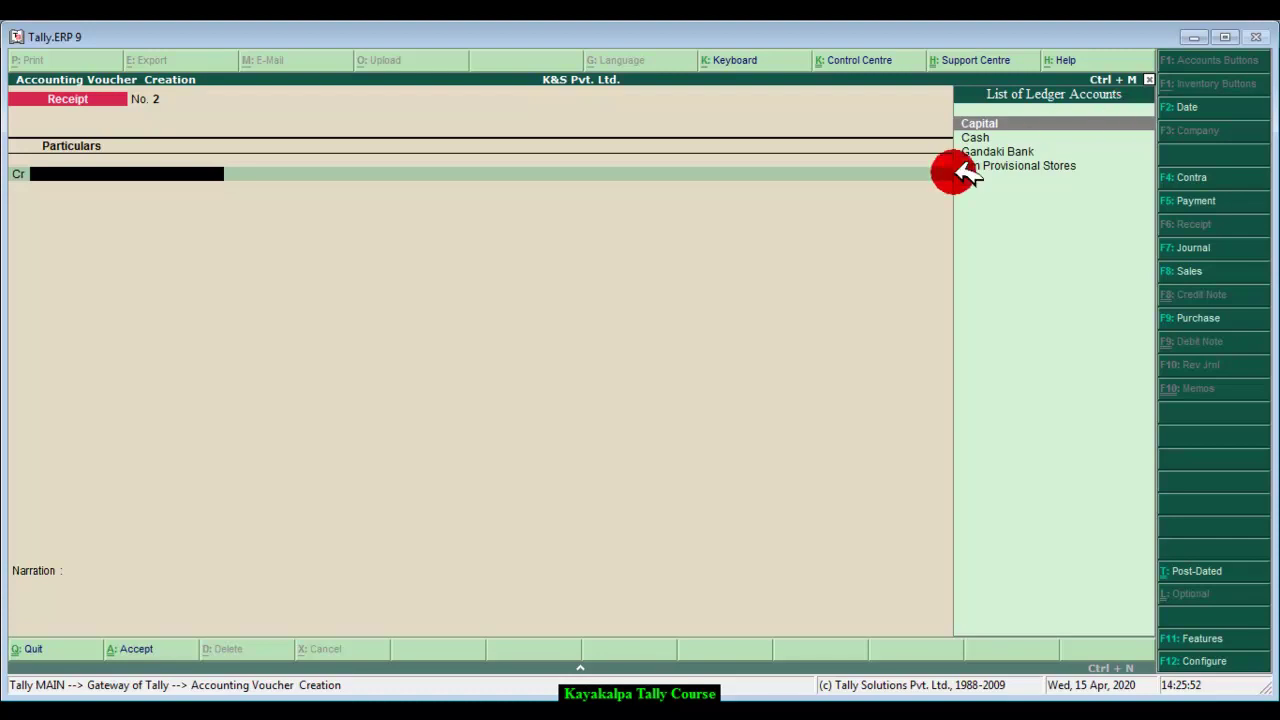
{"action": "key", "text": "alt+Tab"}
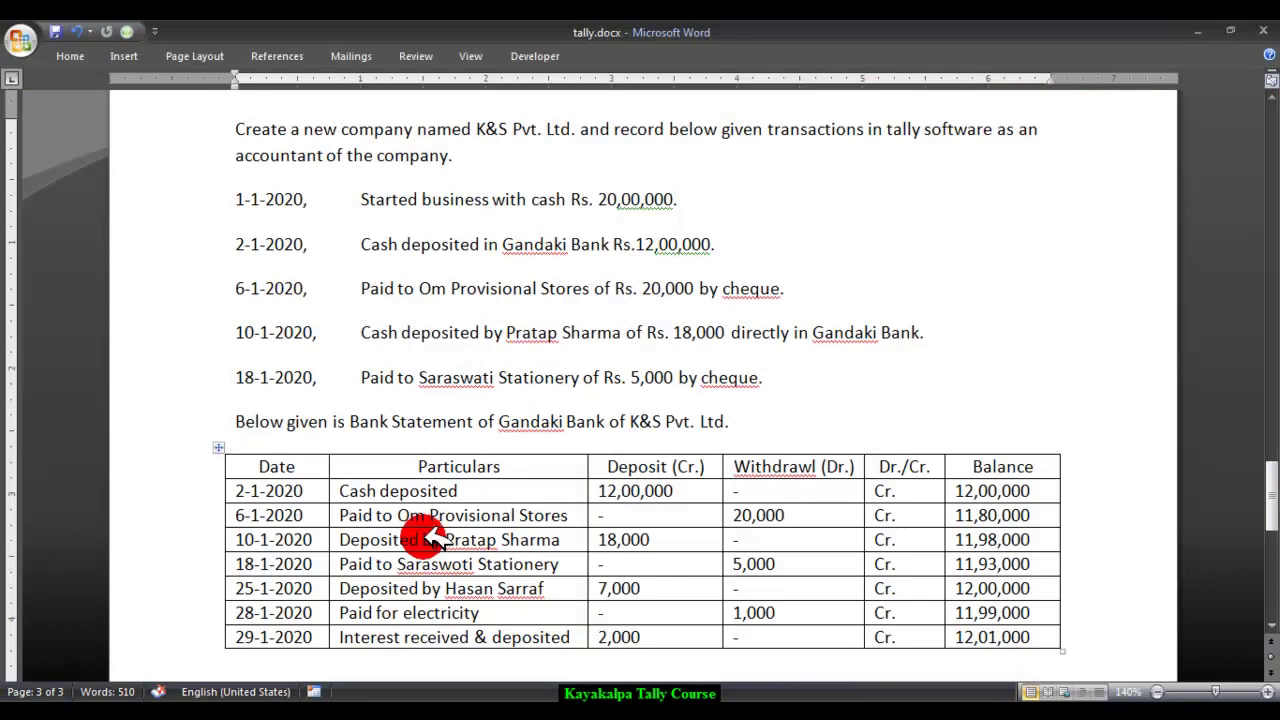
{"action": "key", "text": "alt+Tab"}
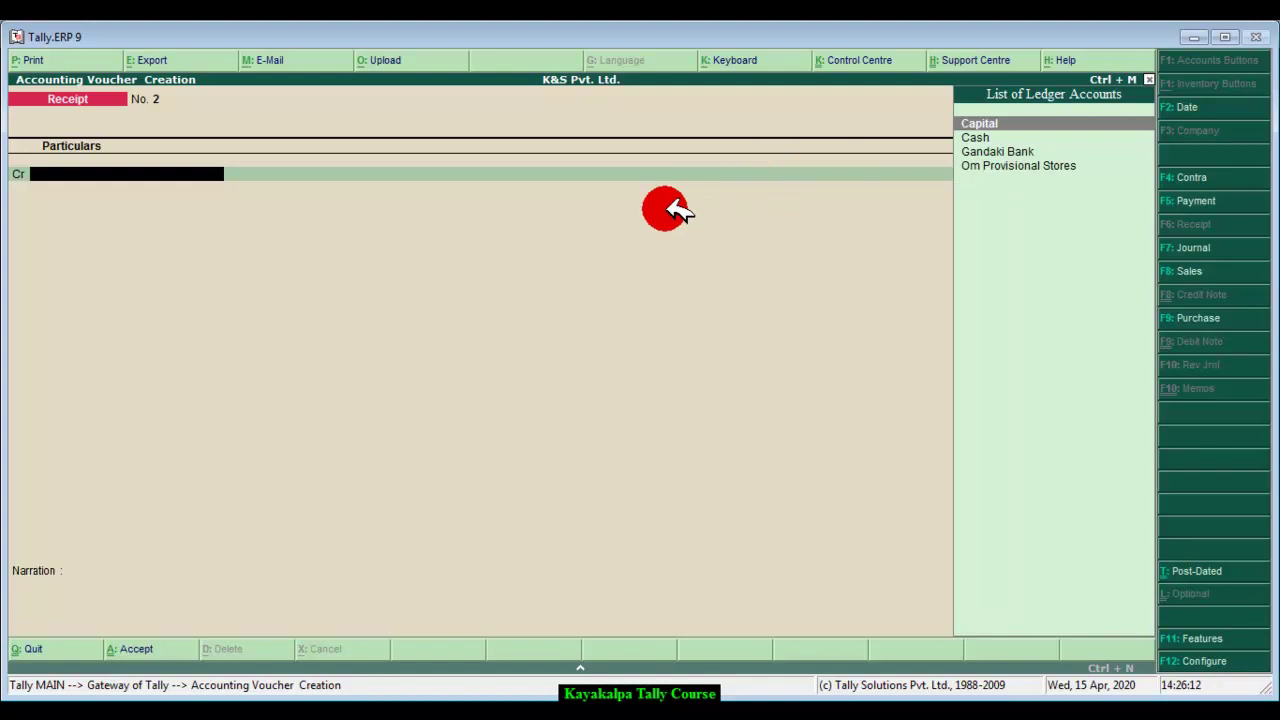
Step: Create a ledger for the customer under Sundry Debtors with bill-by-bill off, and save it
{"action": "key", "text": "alt+c"}
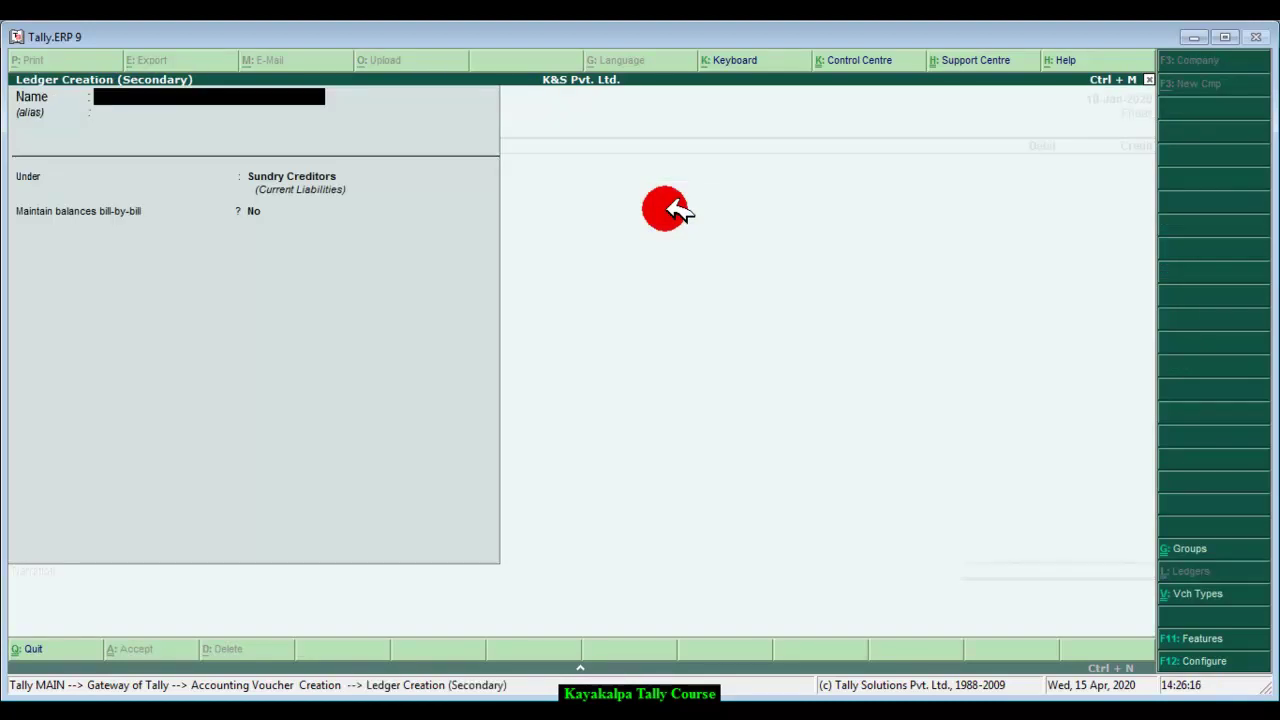
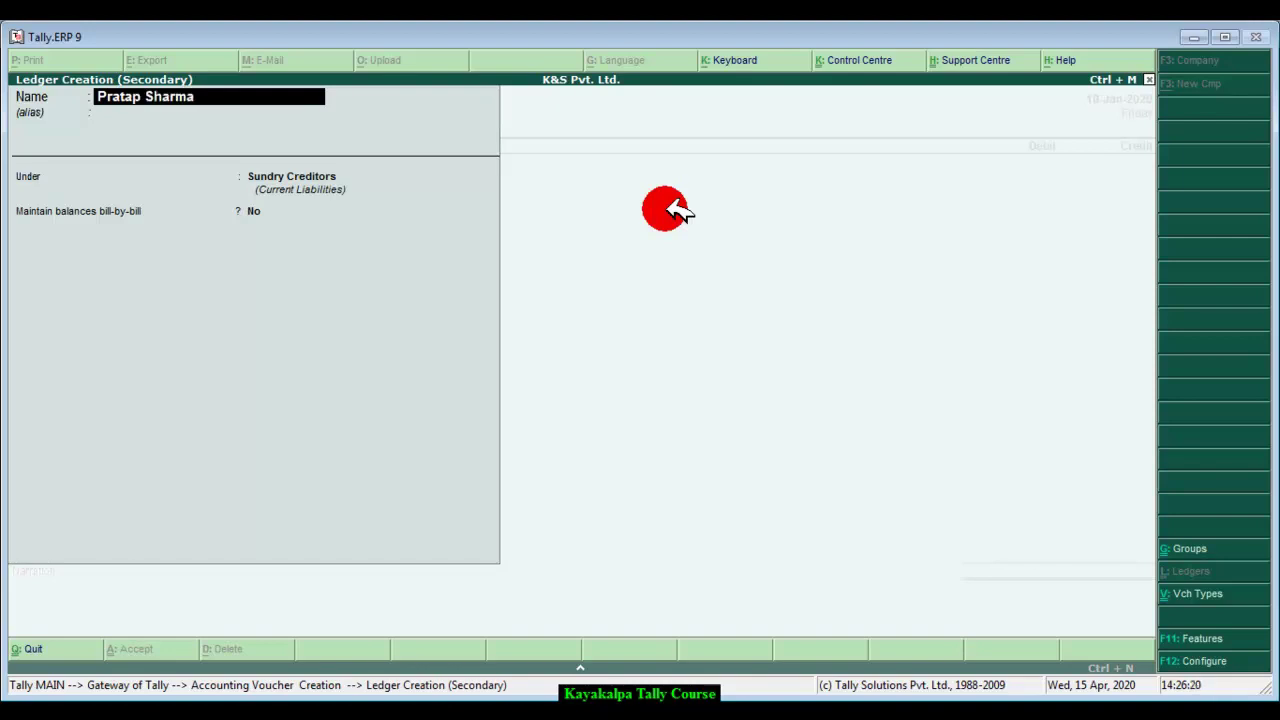
{"action": "key", "text": "Return"}
{"action": "key", "text": "Return"}
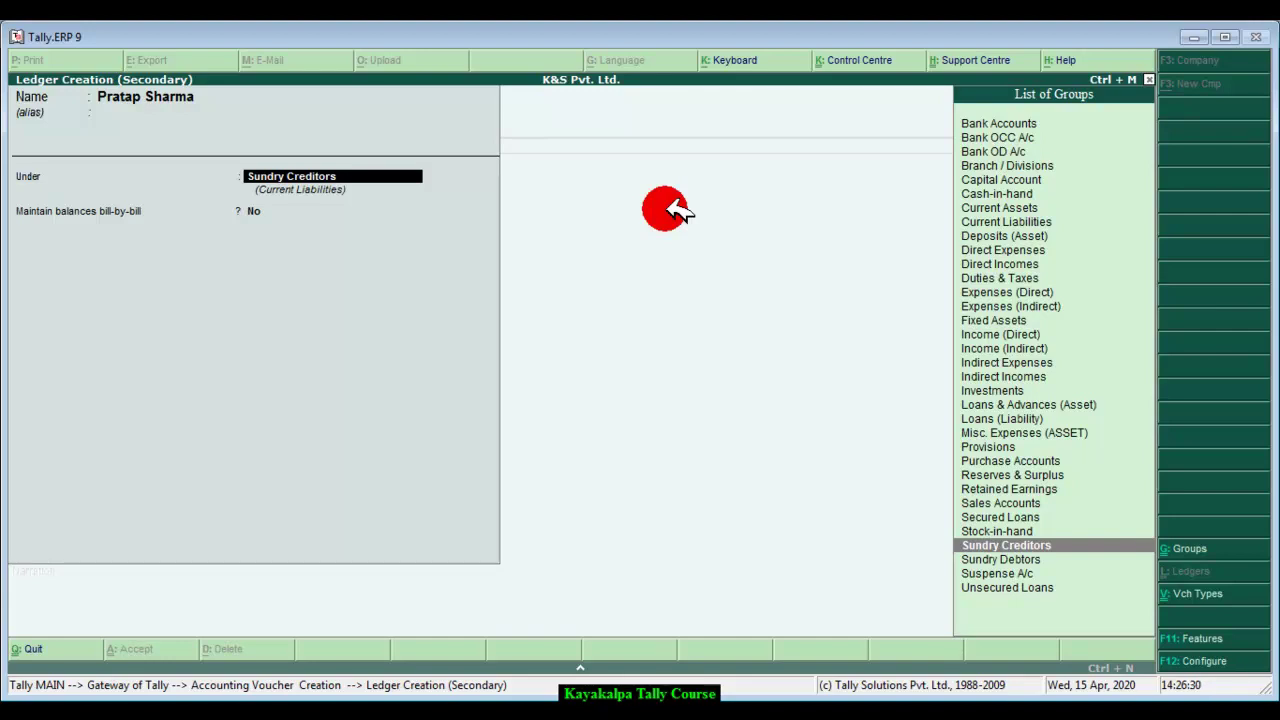
{"action": "left_click", "coordinate": [1012, 558]}
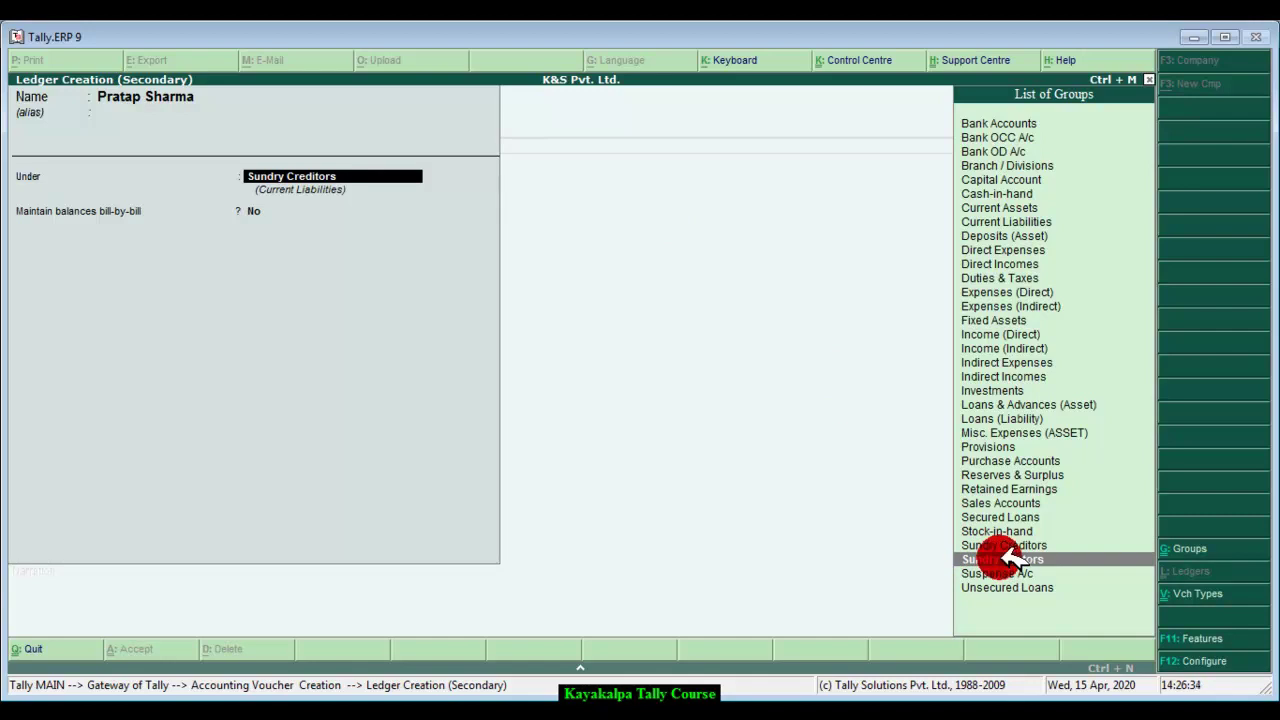
{"action": "left_click", "coordinate": [1012, 558]}
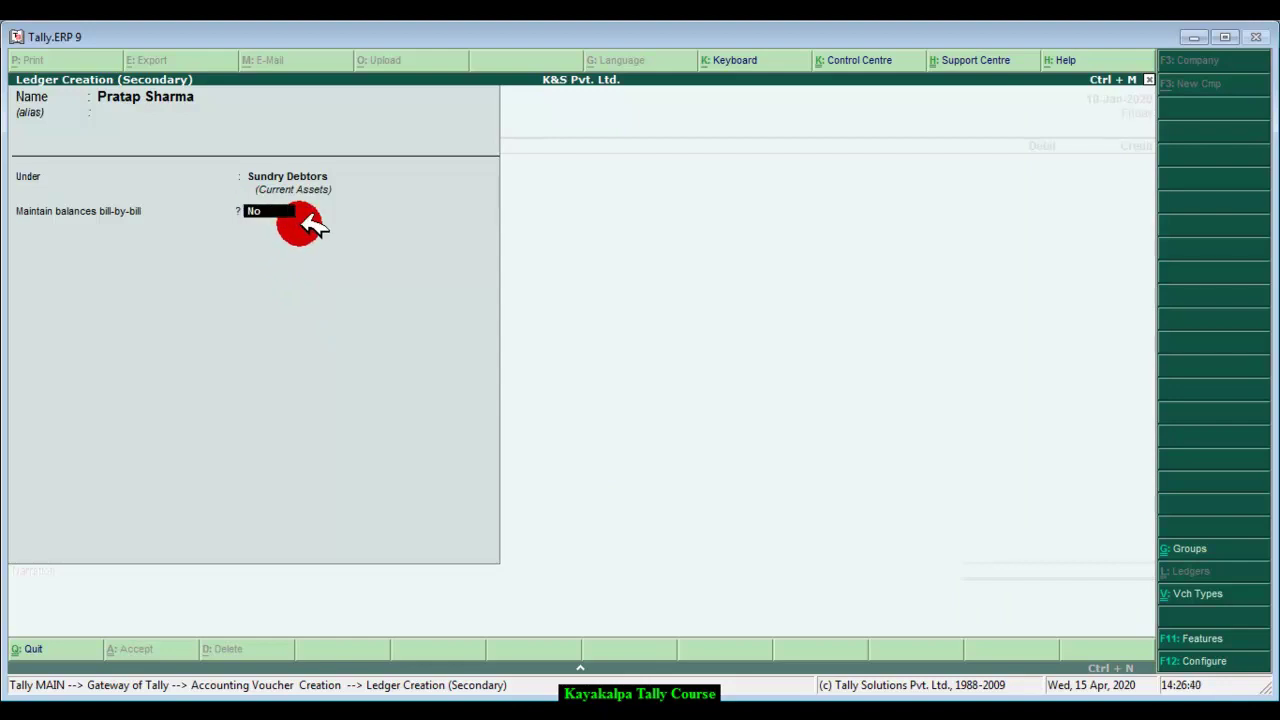
{"action": "key", "text": "Return"}
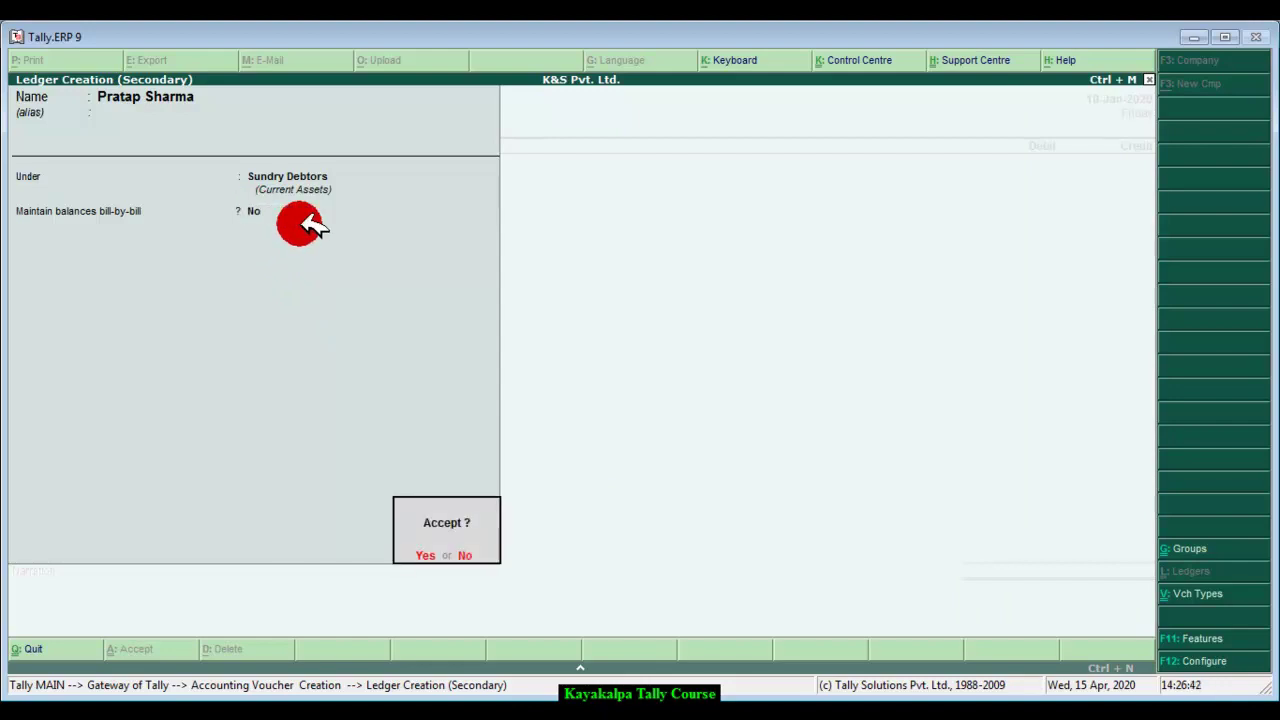
{"action": "key", "text": "Return"}
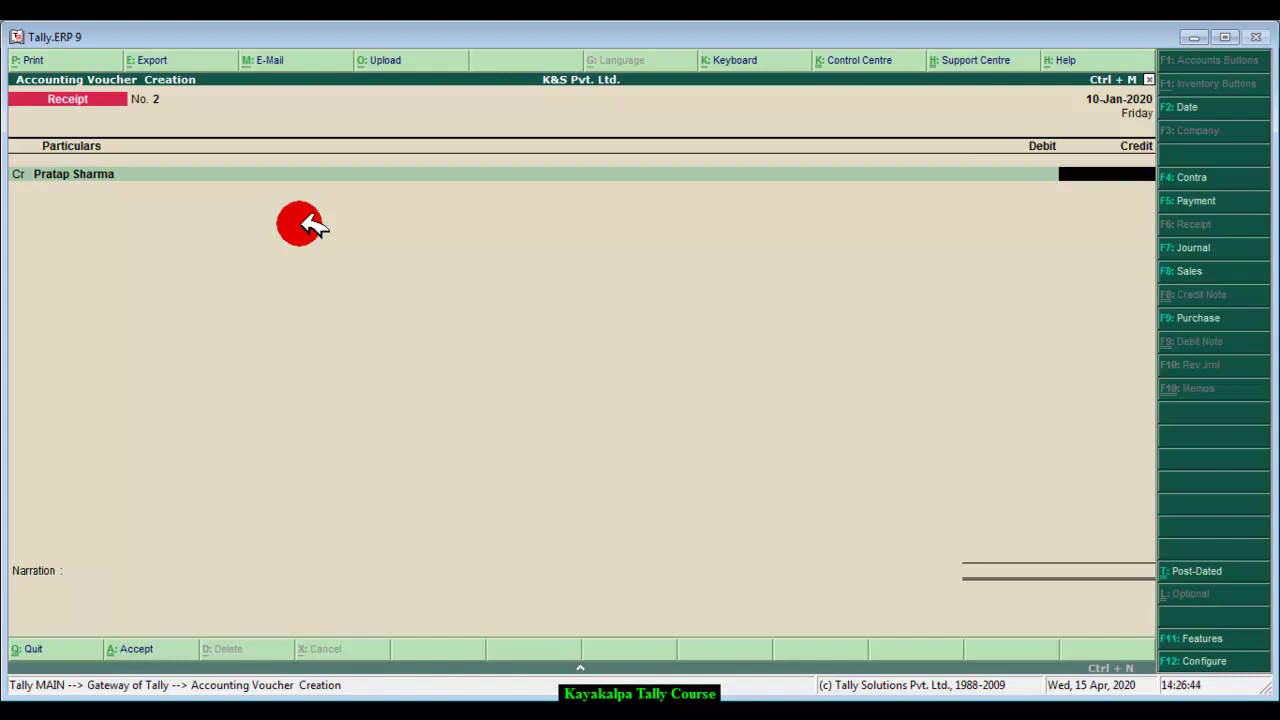
Step: Enter an 18,000 credit to the customer and an 18,000 Gandaki Bank debit
{"action": "left_click", "coordinate": [308, 712]}
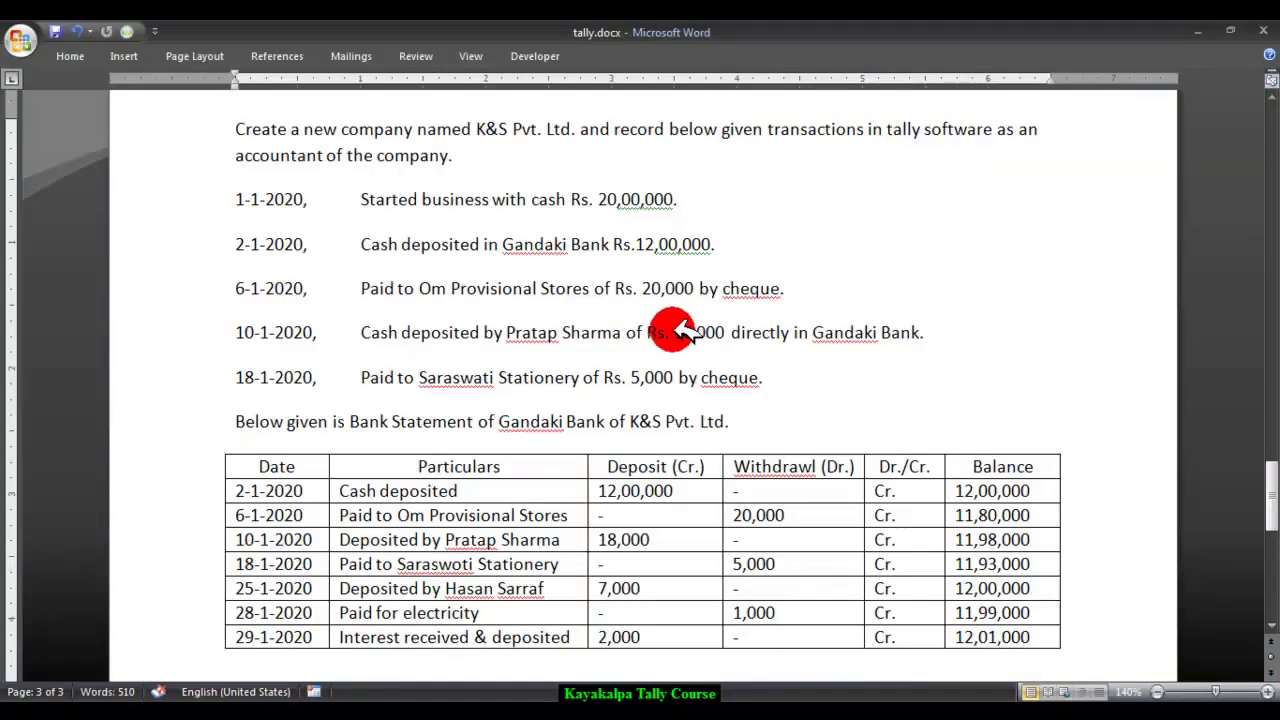
{"action": "left_click", "coordinate": [390, 712]}
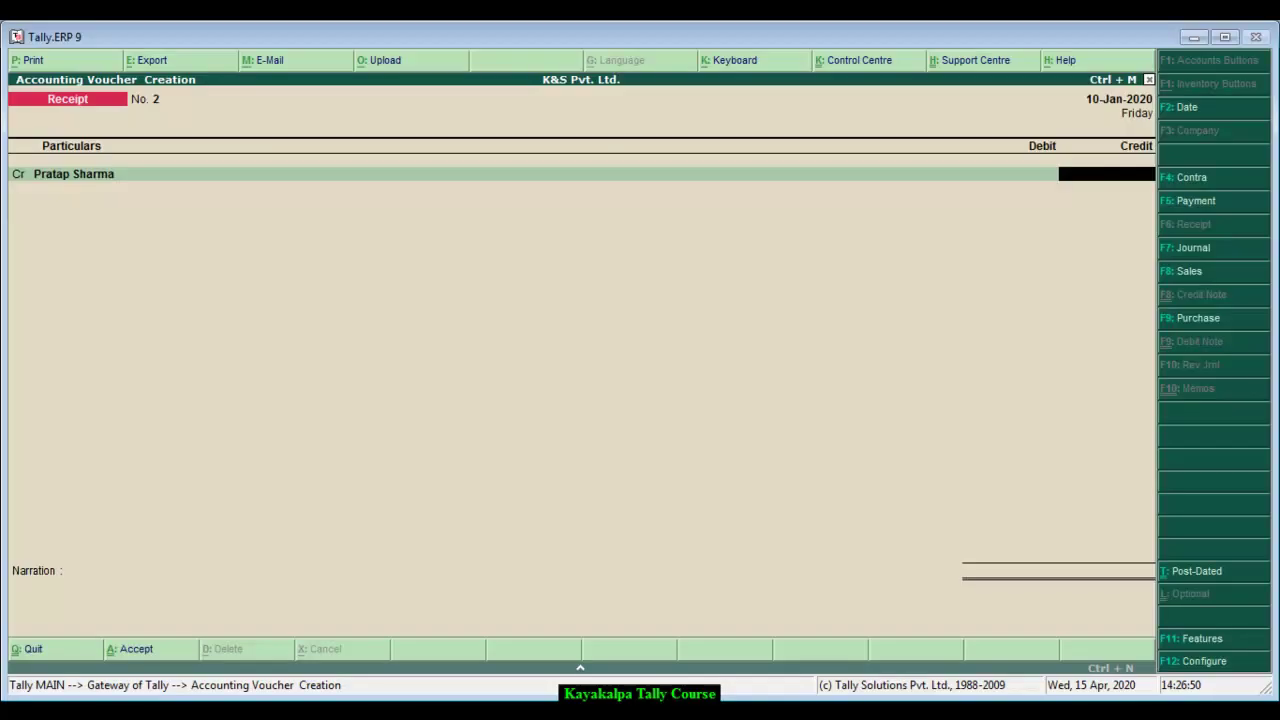
{"action": "type", "text": "18000"}
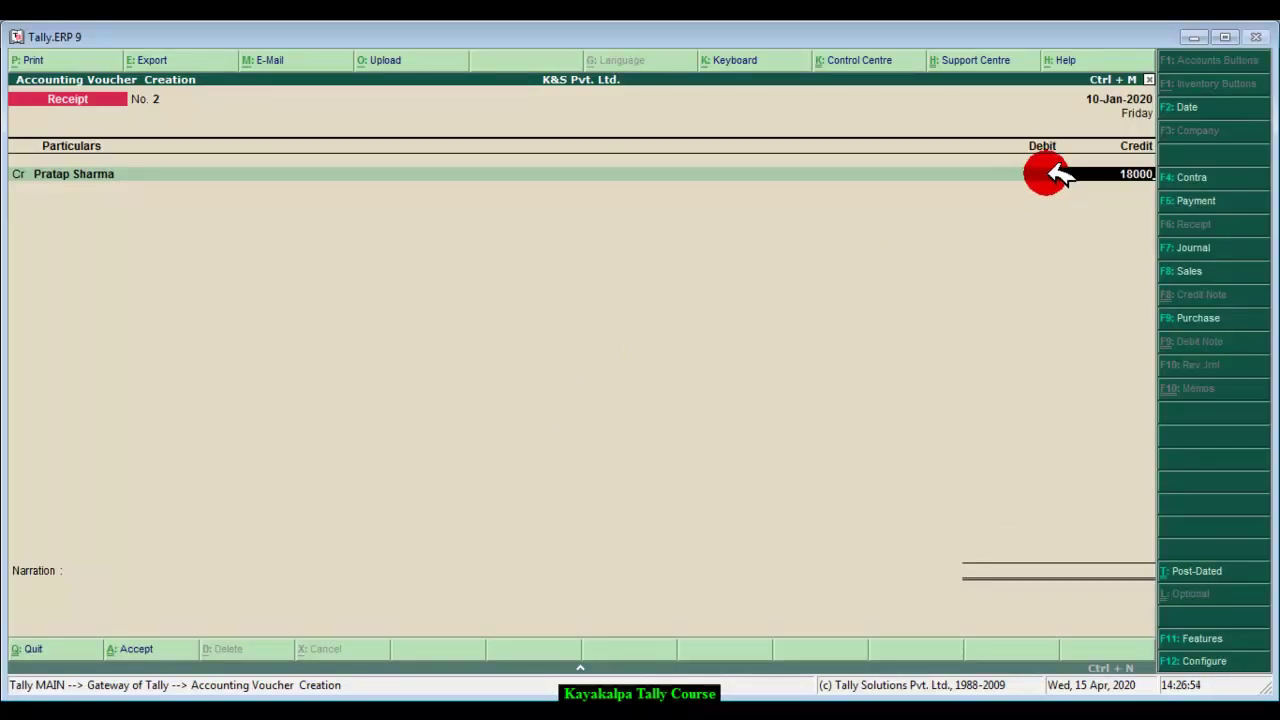
{"action": "key", "text": "Return"}
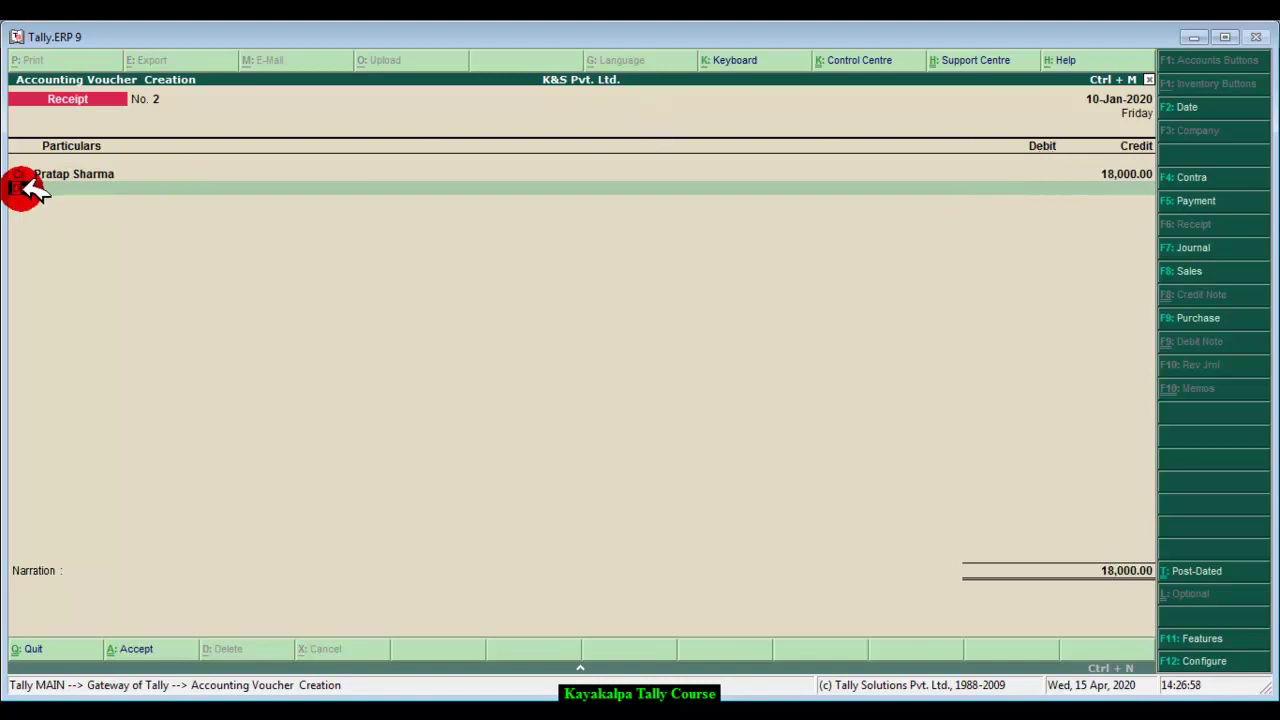
{"action": "key", "text": "Return"}
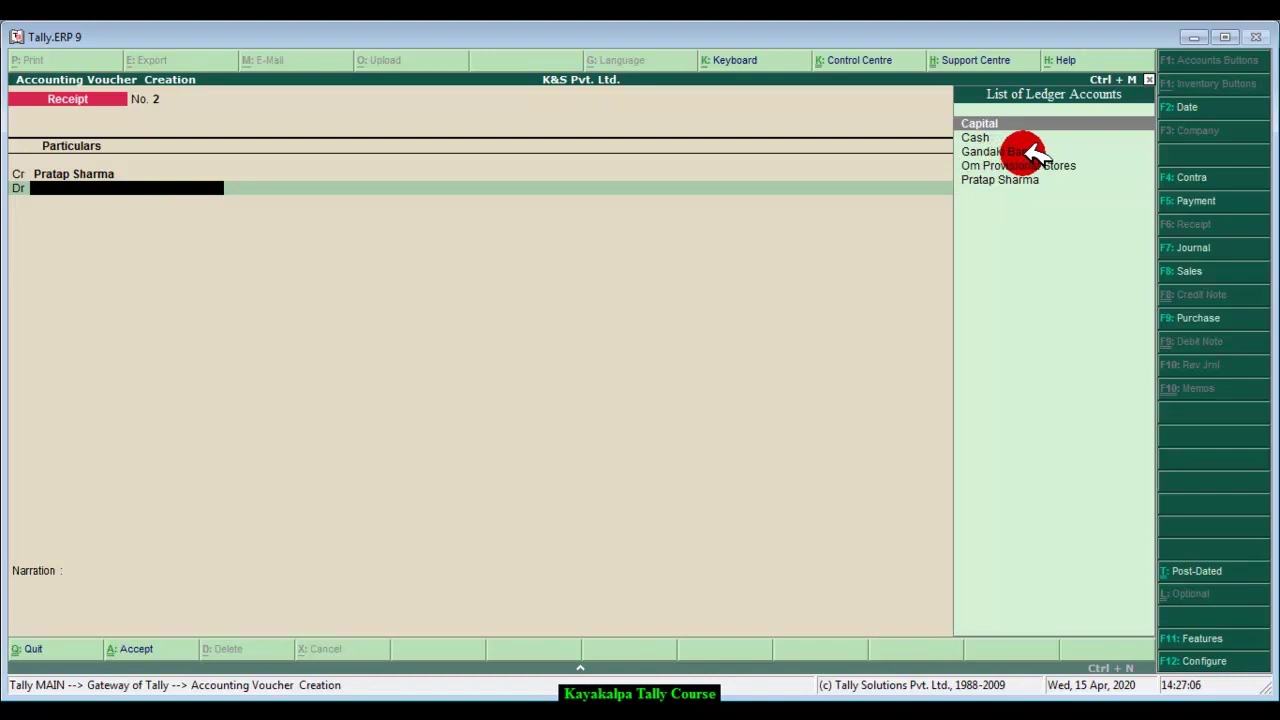
{"action": "left_click", "coordinate": [1040, 152]}
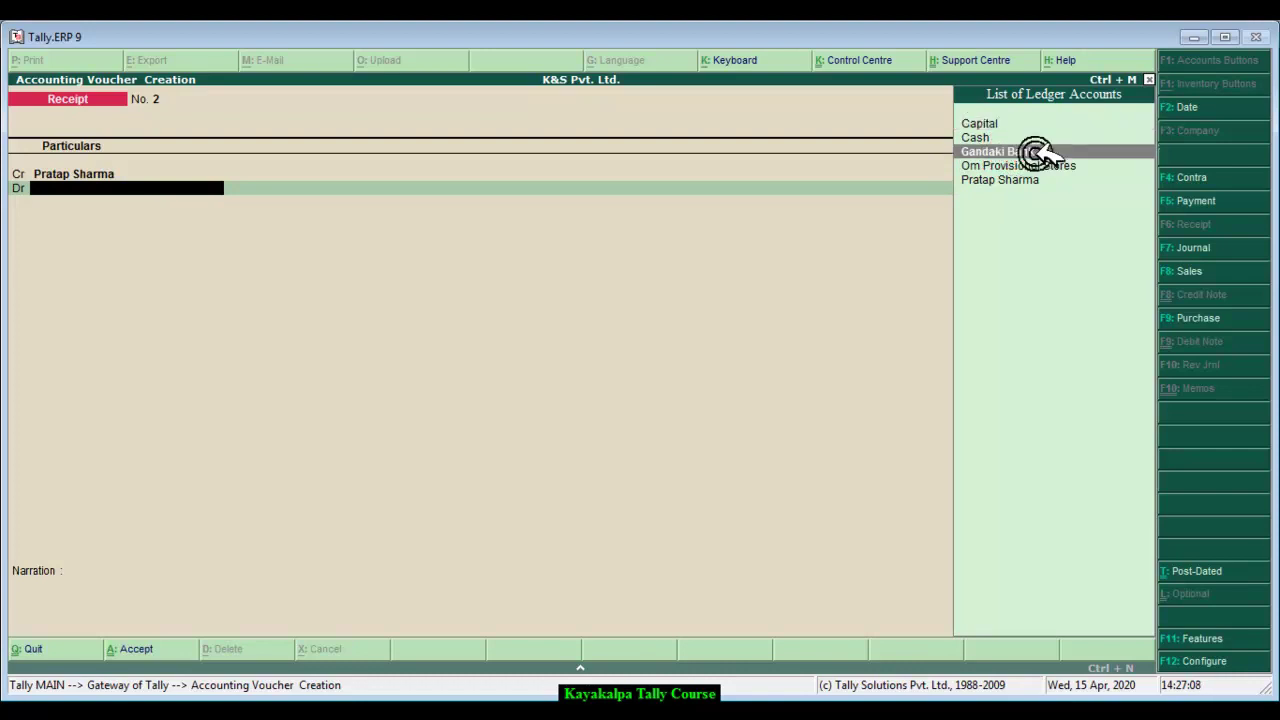
{"action": "left_click", "coordinate": [1040, 152]}
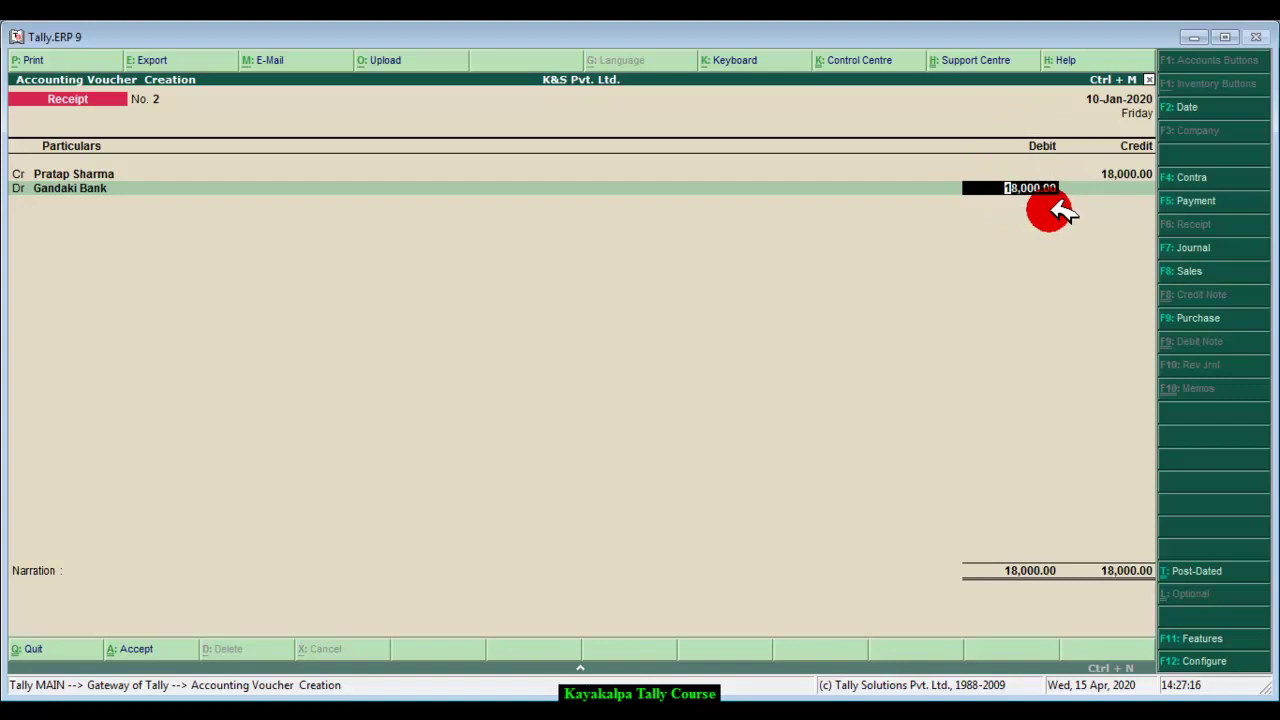
{"action": "key", "text": "Return"}
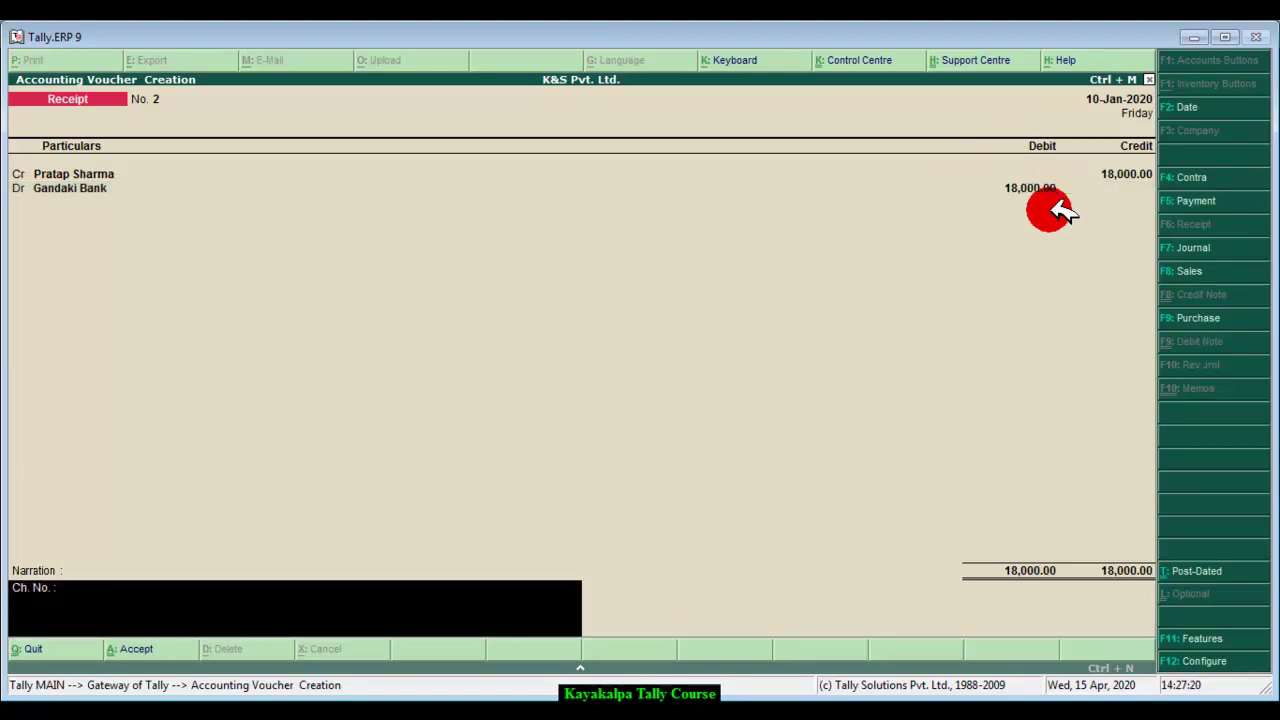
Step: Clear the cheque number, narrate 'Being cash deposited by customer.' and save Receipt No. 2
{"action": "key", "text": "BackSpace"}
{"action": "key", "text": "BackSpace"}
{"action": "key", "text": "BackSpace"}
{"action": "key", "text": "BackSpace"}
{"action": "key", "text": "BackSpace"}
{"action": "key", "text": "BackSpace"}
{"action": "key", "text": "BackSpace"}
{"action": "key", "text": "BackSpace"}
{"action": "key", "text": "BackSpace"}
{"action": "type", "text": "Being"}
{"action": "type", "text": " x"}
{"action": "key", "text": "BackSpace"}
{"action": "type", "text": "cash deposti"}
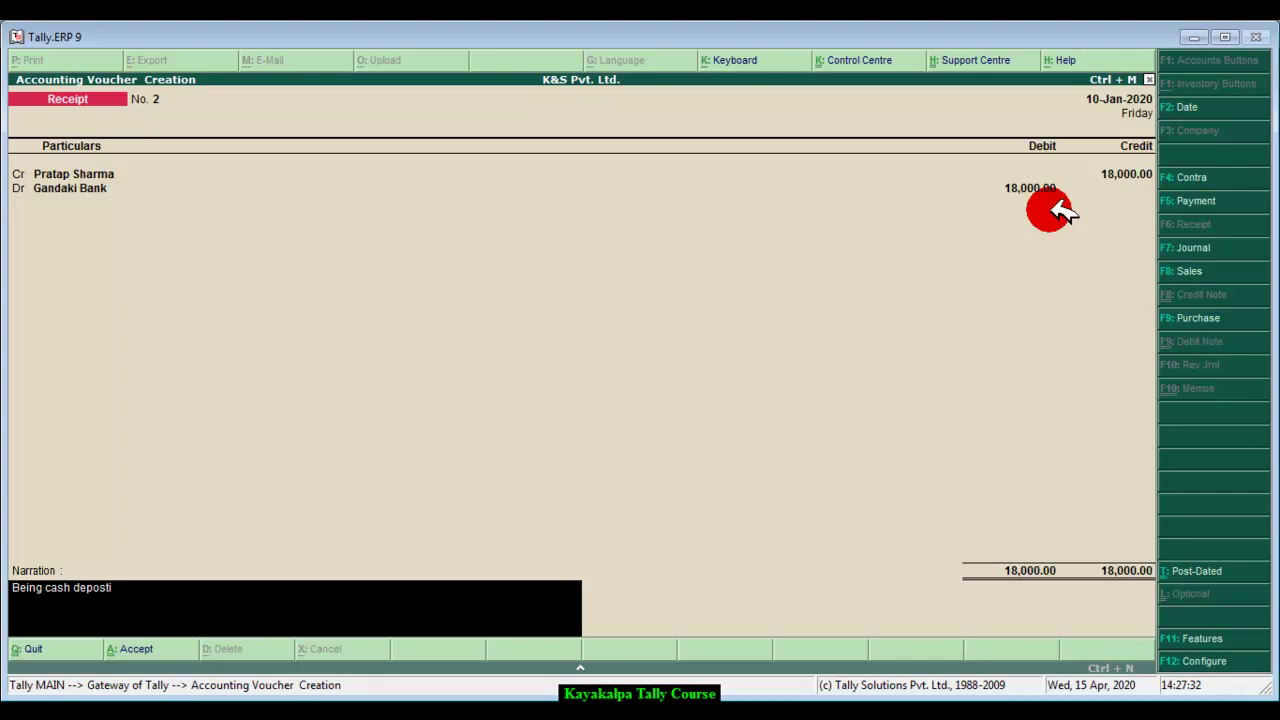
{"action": "type", "text": "ited by customer"}
{"action": "key", "text": "Return"}
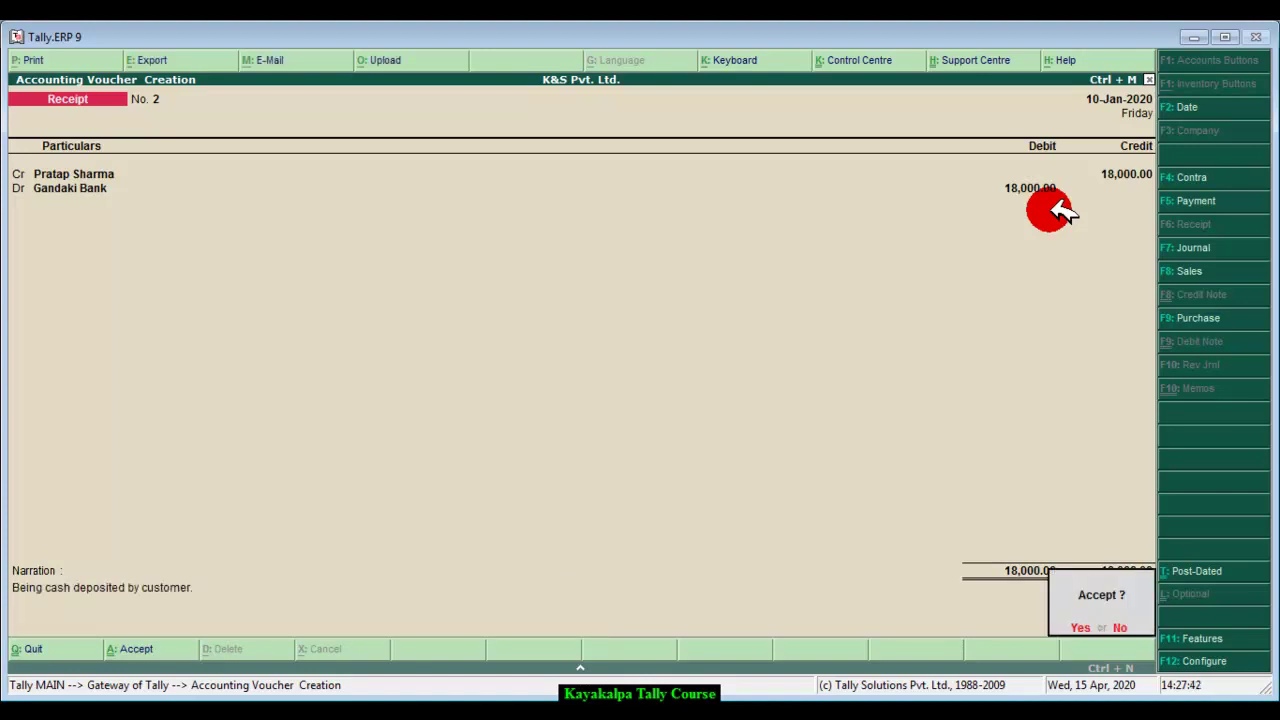
{"action": "key", "text": "Return"}
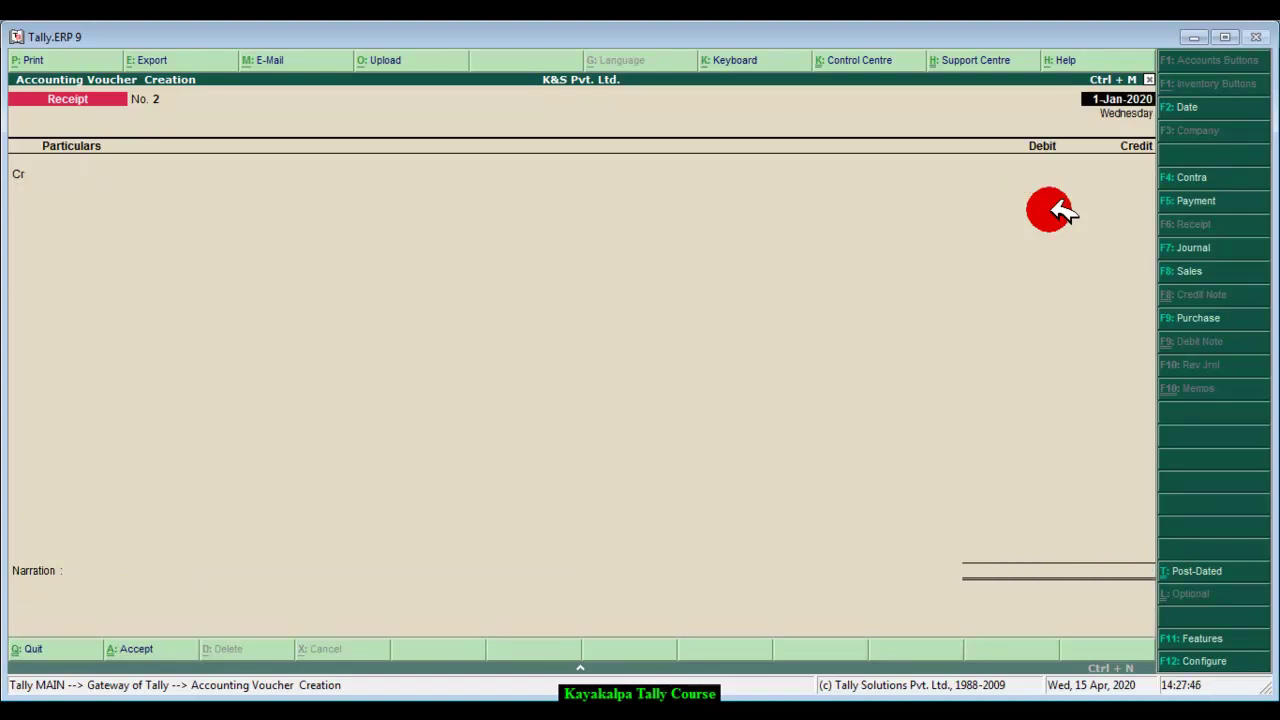
{"action": "mouse_move", "coordinate": [315, 715]}
{"action": "left_click", "coordinate": [311, 678]}
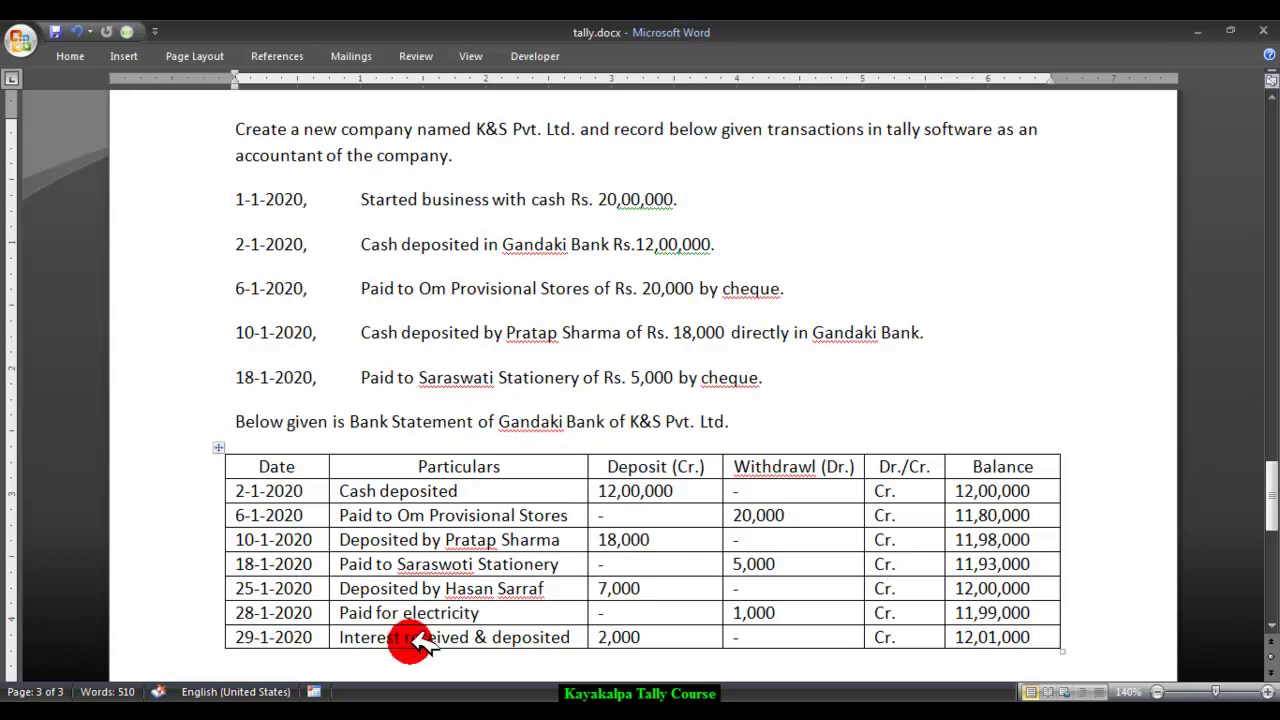
{"action": "key", "text": "alt+Tab"}
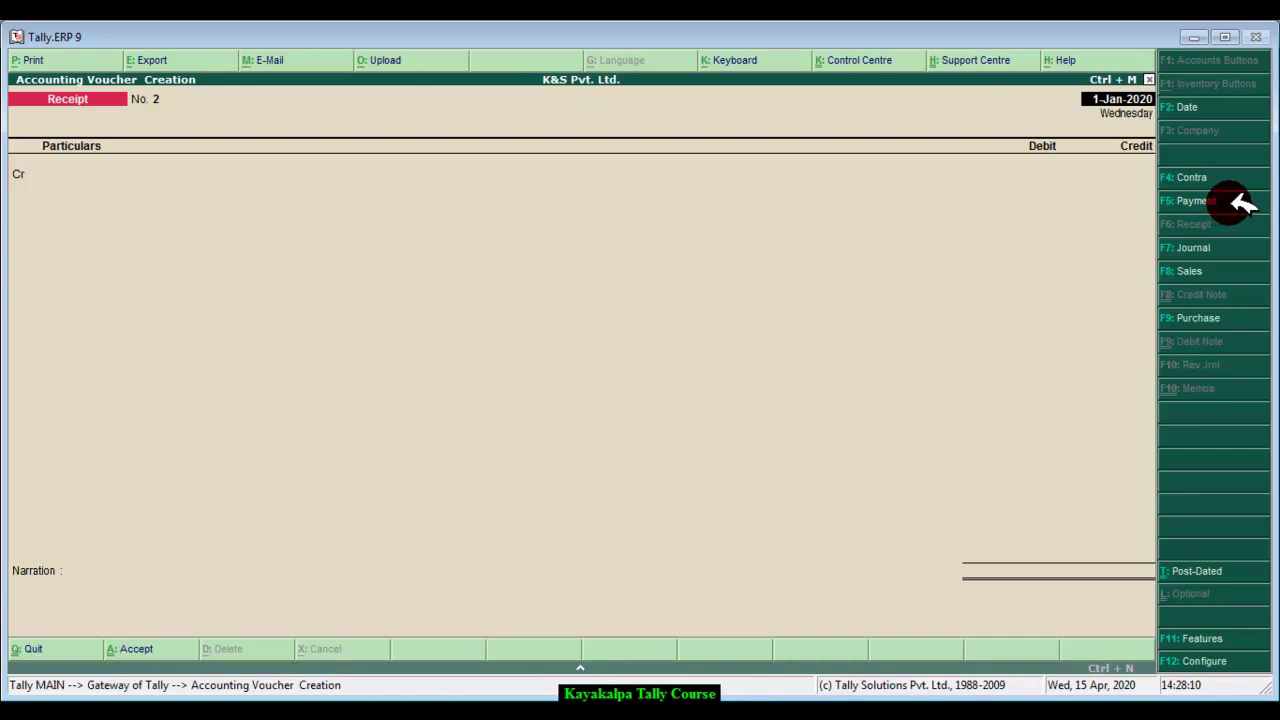
Step: Switch to a Payment voucher and set its date to 18-1-2020
{"action": "left_click", "coordinate": [1229, 199]}
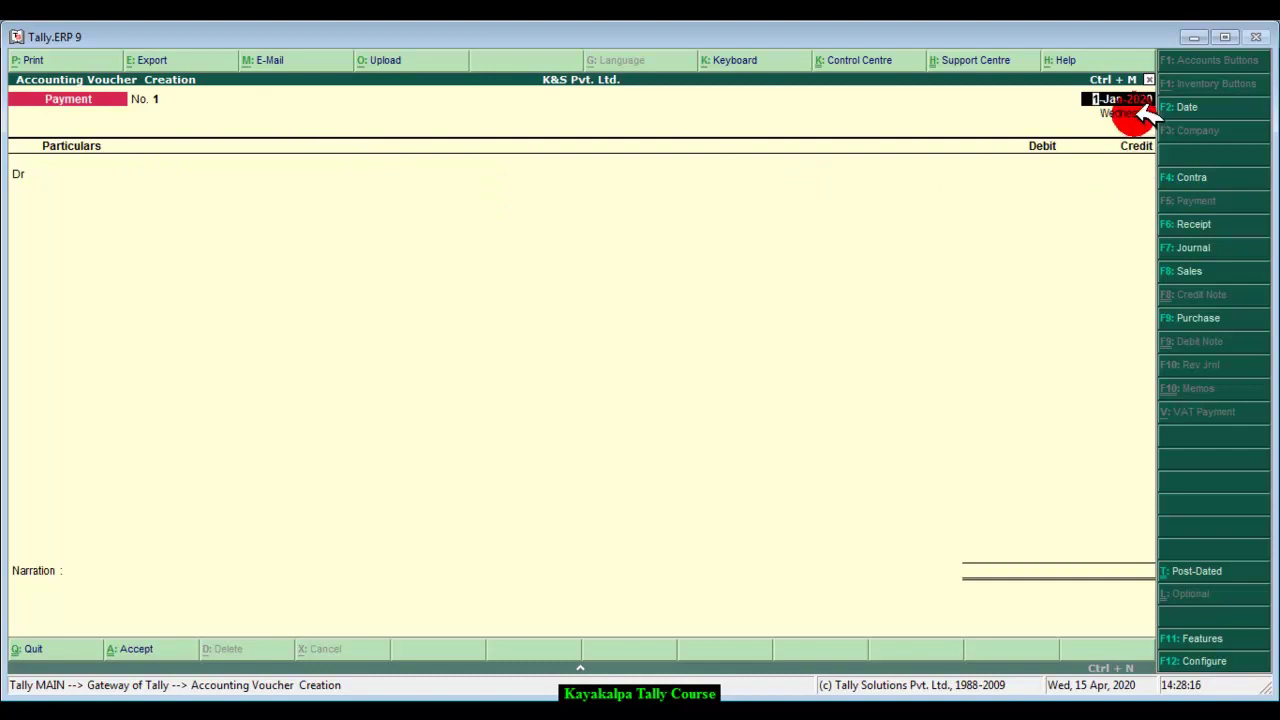
{"action": "key", "text": "BackSpace"}
{"action": "type", "text": "18-1-2020"}
{"action": "key", "text": "Return"}
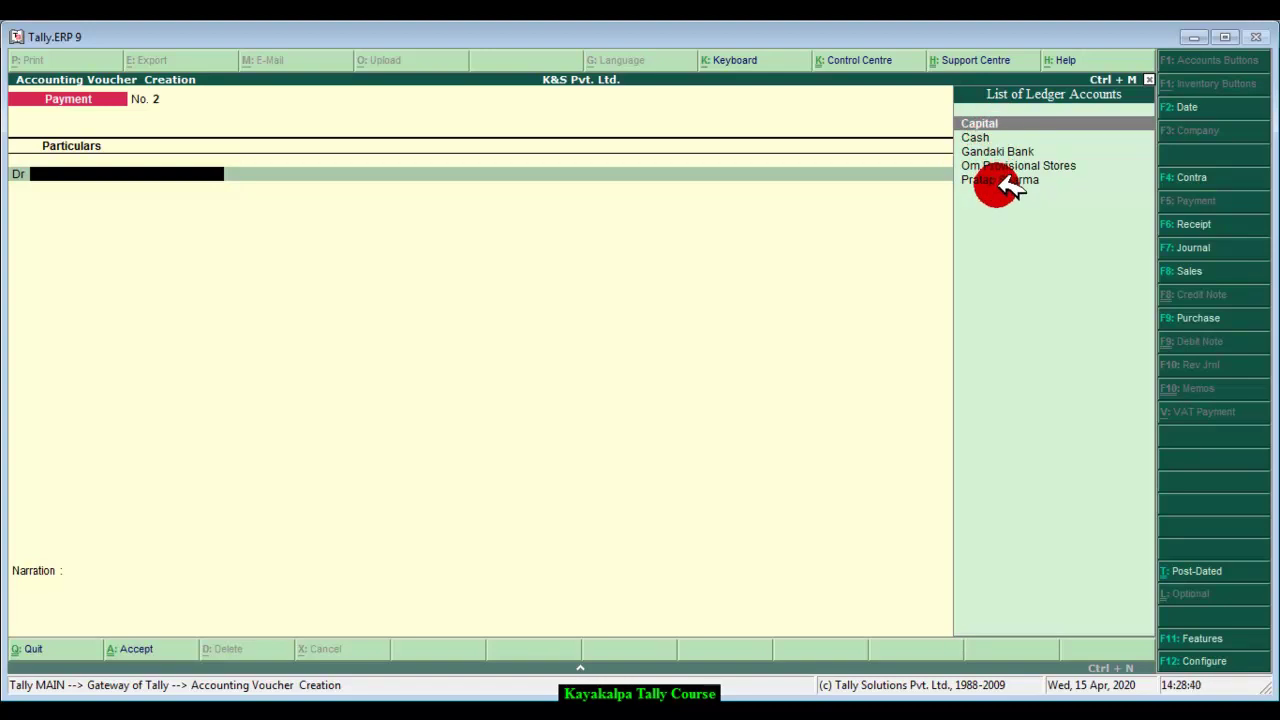
Step: Add the ledger 'Saraswati Stationery' grouped under Sundry Creditors and save it
{"action": "key", "text": "alt+c"}
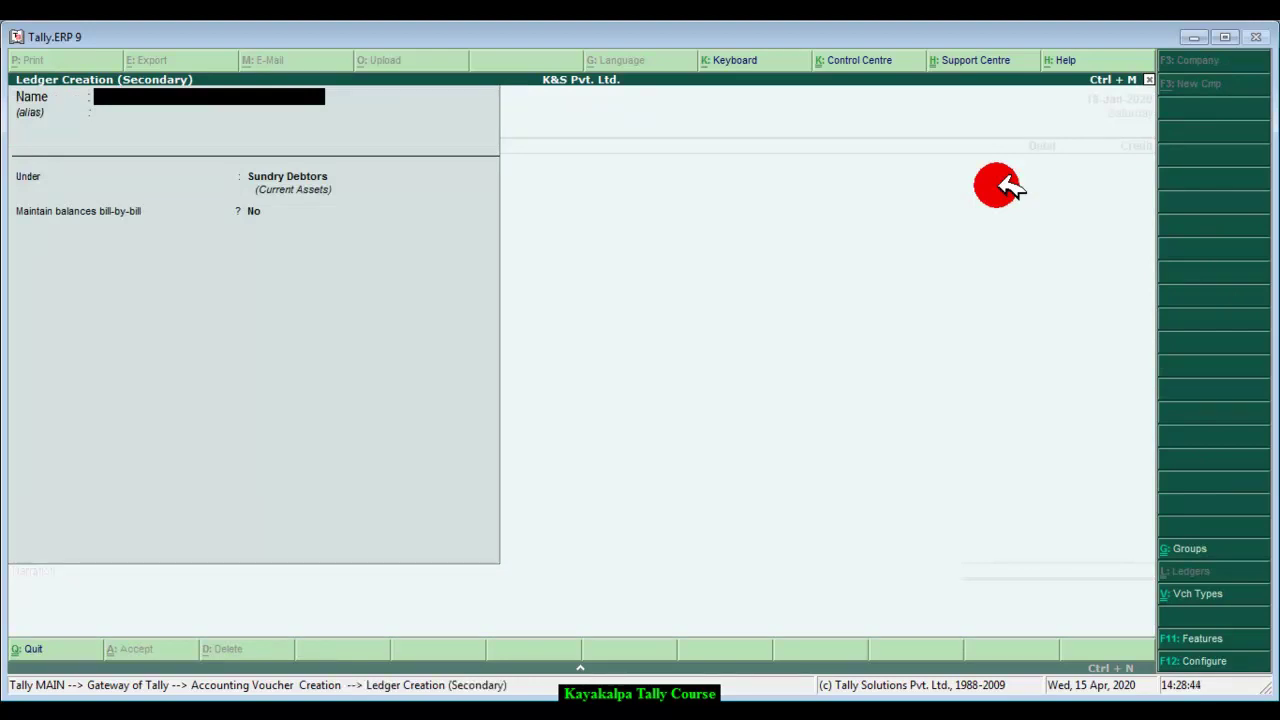
{"action": "type", "text": "Saraswati Stationery"}
{"action": "key", "text": "Return"}
{"action": "key", "text": "Return"}
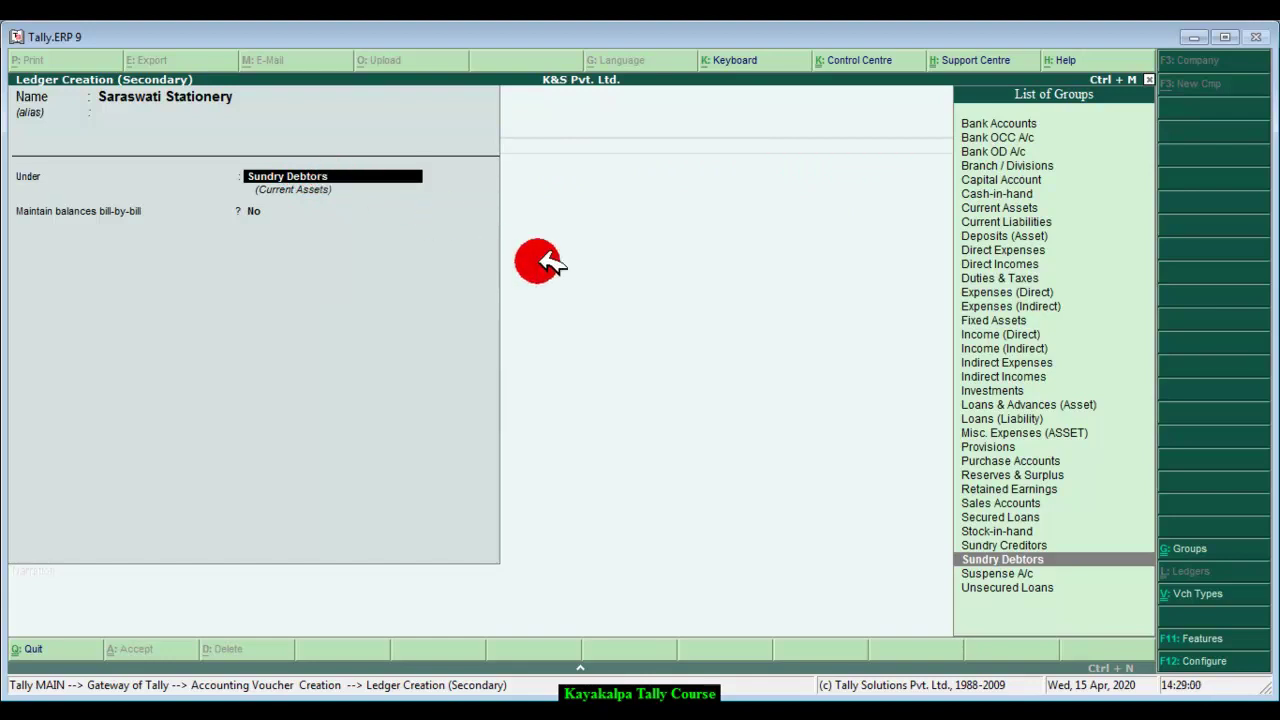
{"action": "left_click", "coordinate": [1010, 543]}
{"action": "left_click", "coordinate": [1010, 545]}
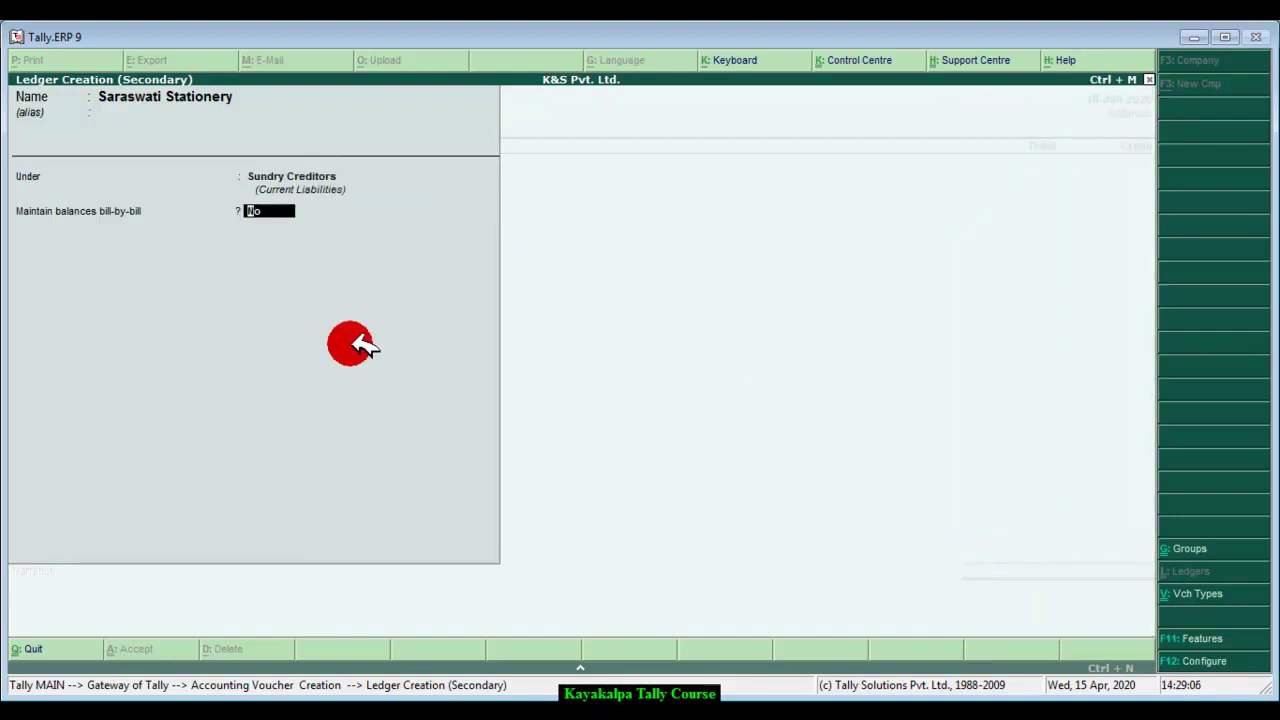
{"action": "left_click", "coordinate": [270, 206]}
{"action": "key", "text": "Escape"}
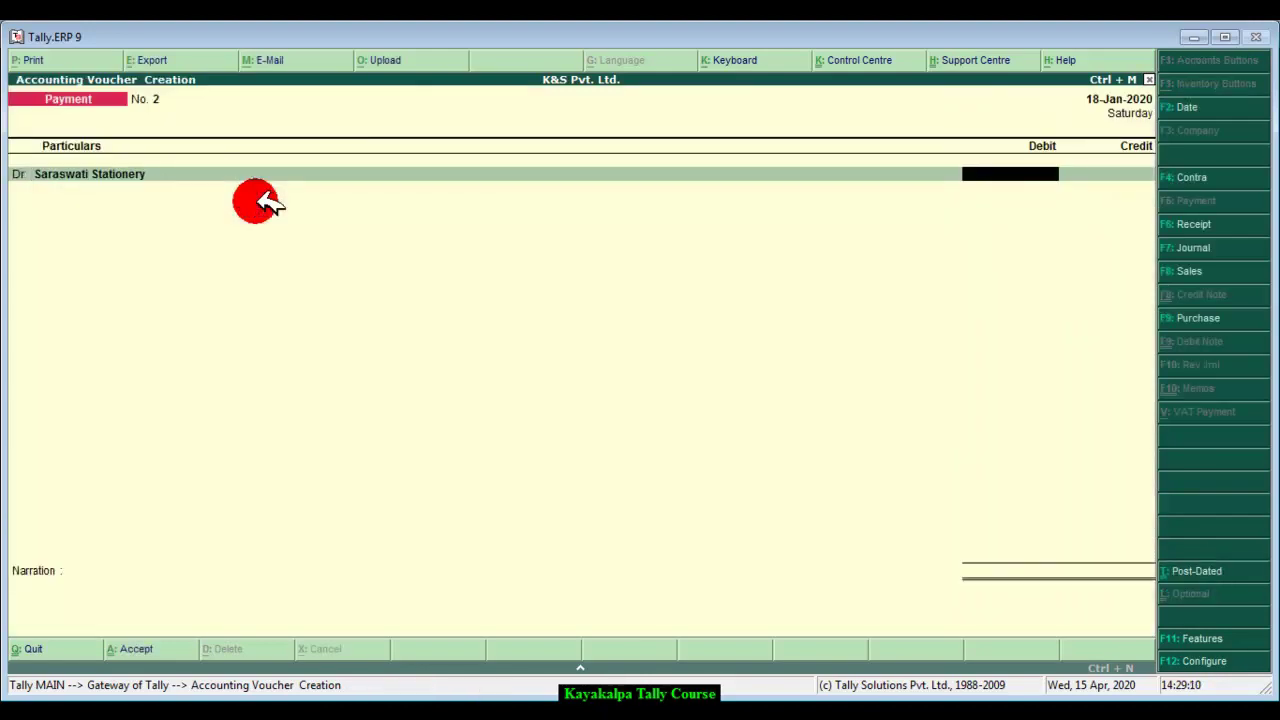
Step: Debit Saraswati Stationery 5,000 and credit Gandaki Bank 5,000
{"action": "type", "text": "5000"}
{"action": "key", "text": "Return"}
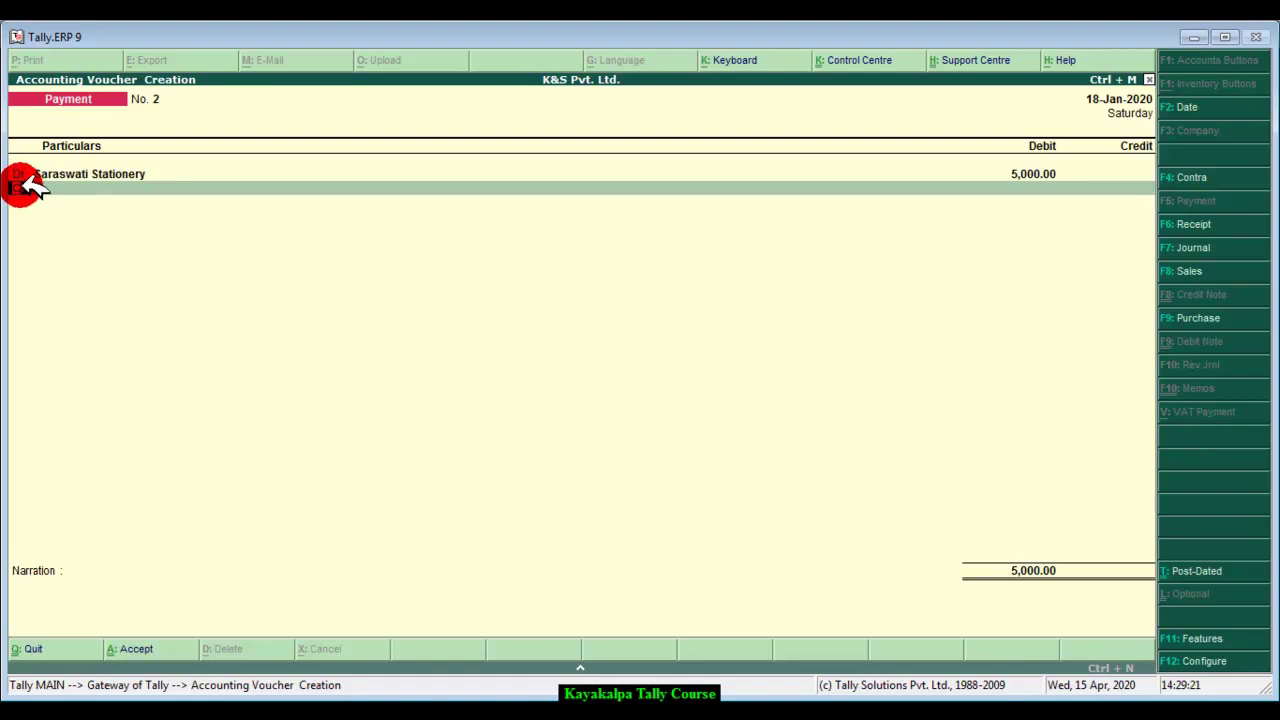
{"action": "key", "text": "Return"}
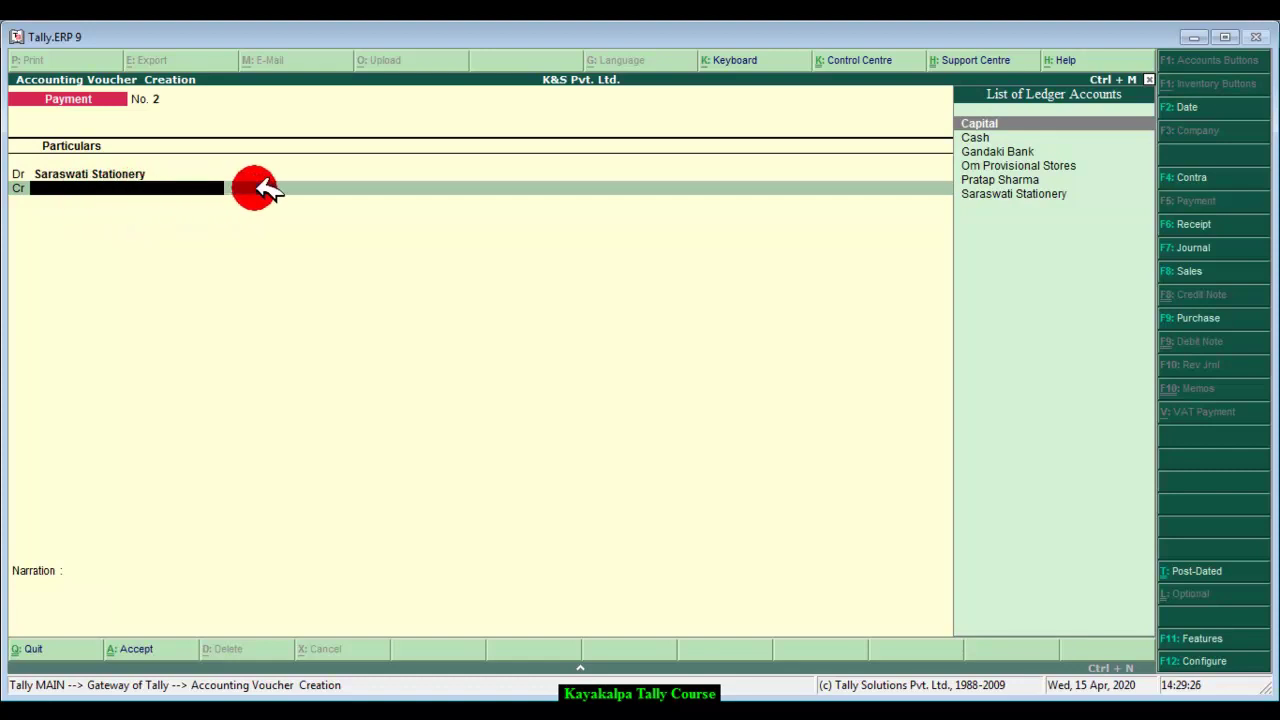
{"action": "left_click", "coordinate": [1020, 152]}
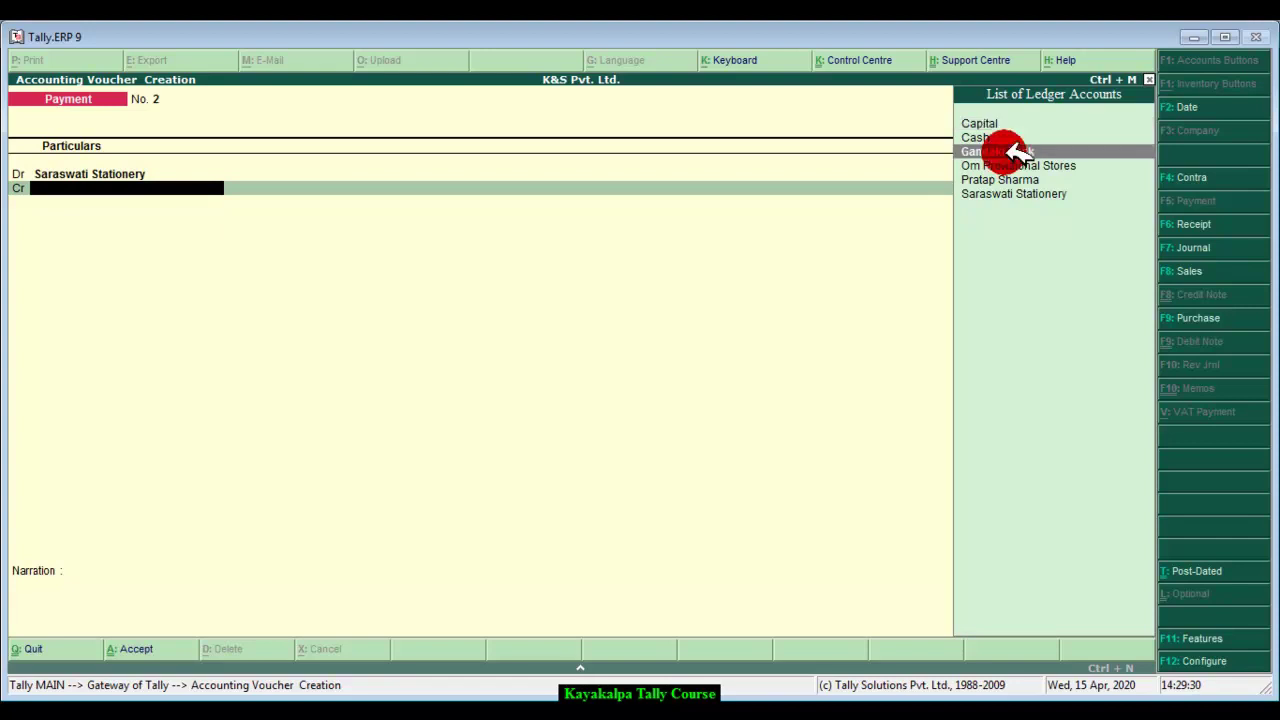
{"action": "left_click", "coordinate": [1020, 152]}
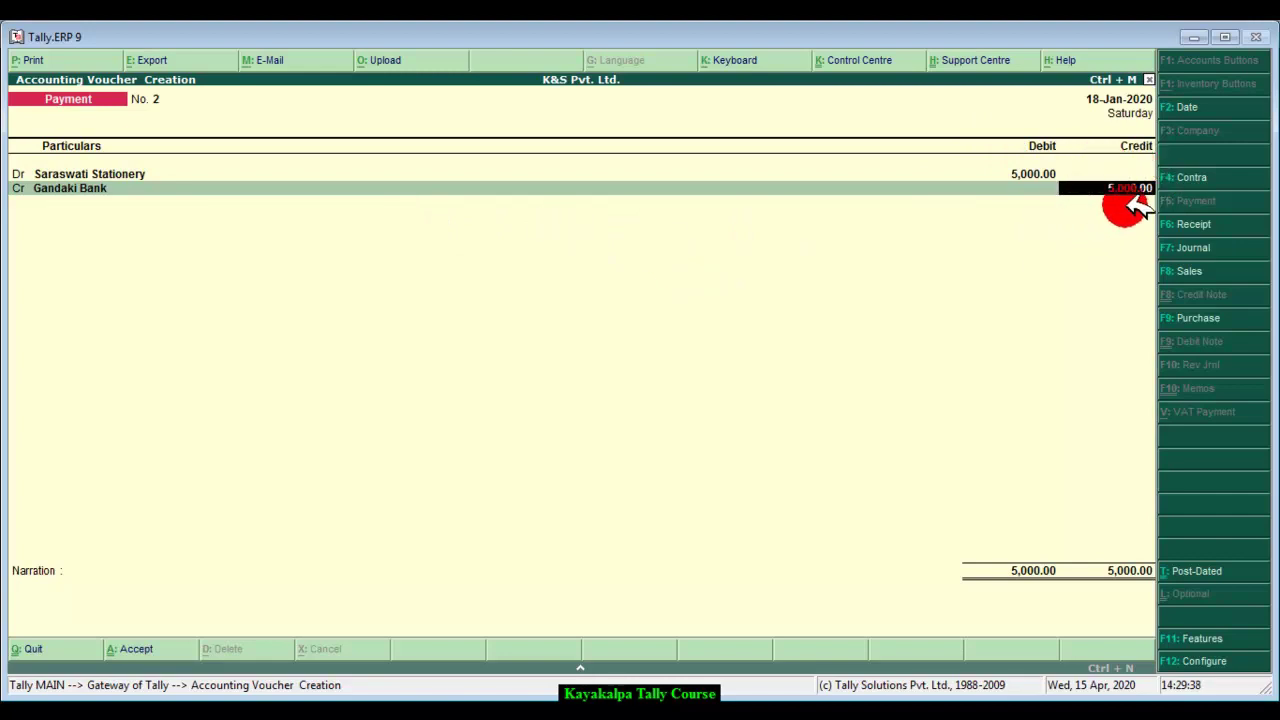
{"action": "key", "text": "Return"}
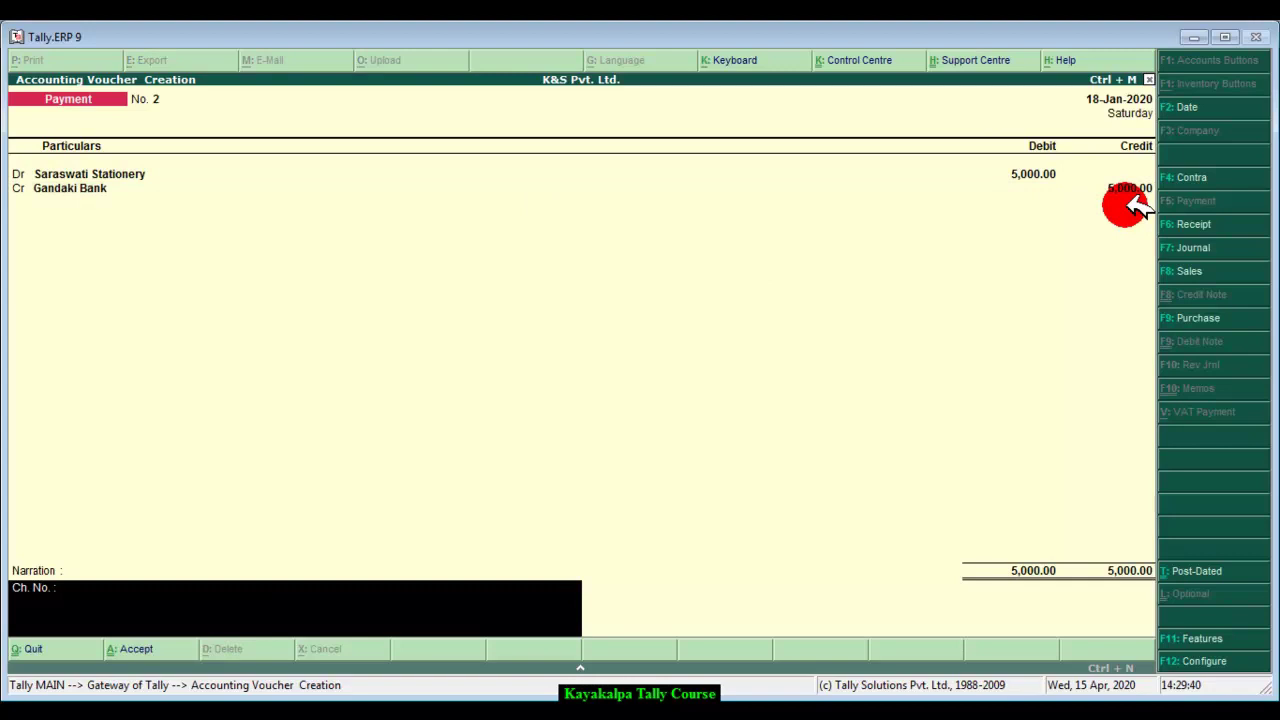
Step: Add the cheque number and narration 'Being cheque paid to supplier.', then accept the payment
{"action": "type", "text": "222222"}
{"action": "type", "text": "Being cheque paid to supplier."}
{"action": "key", "text": "Return"}
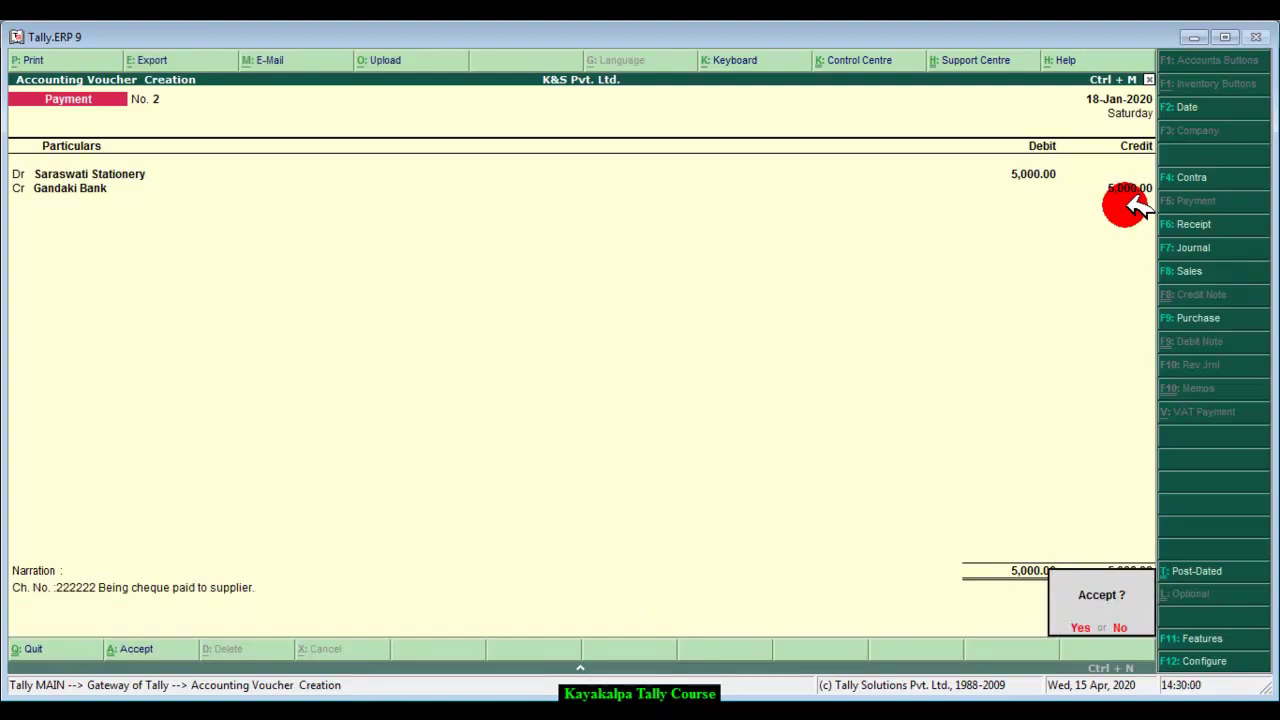
{"action": "key", "text": "y"}
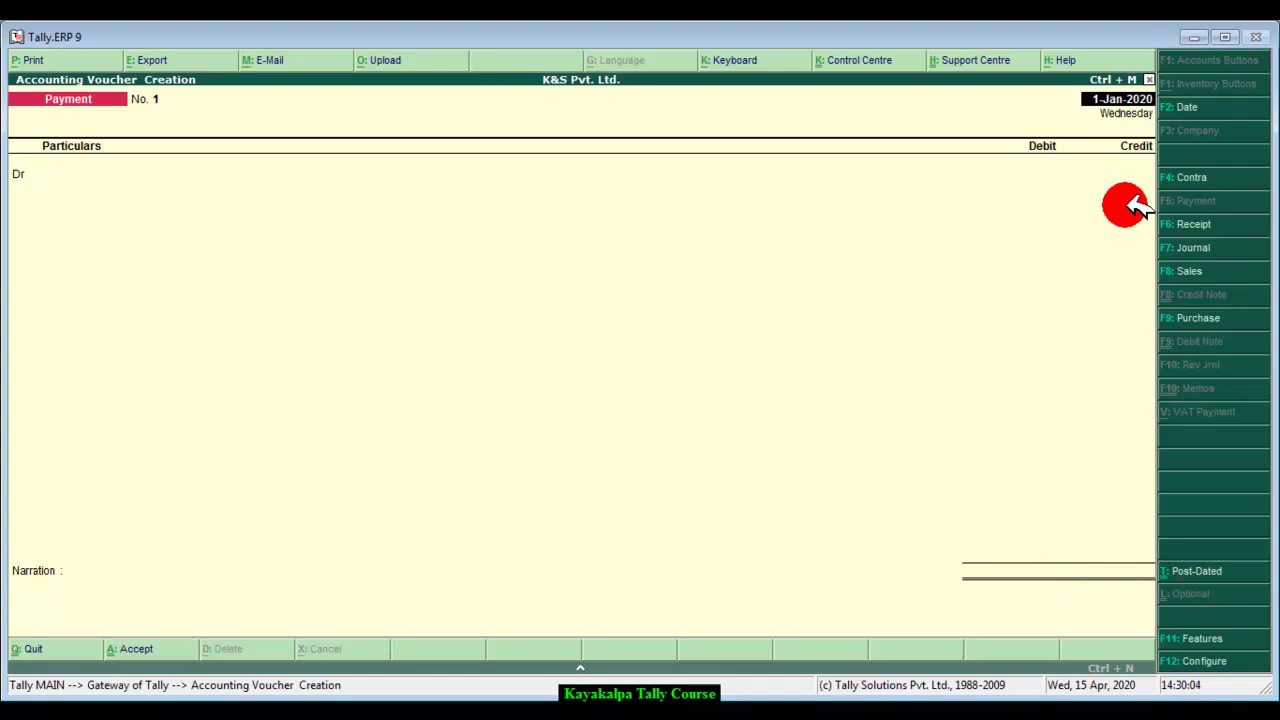
{"action": "key", "text": "alt+Tab"}
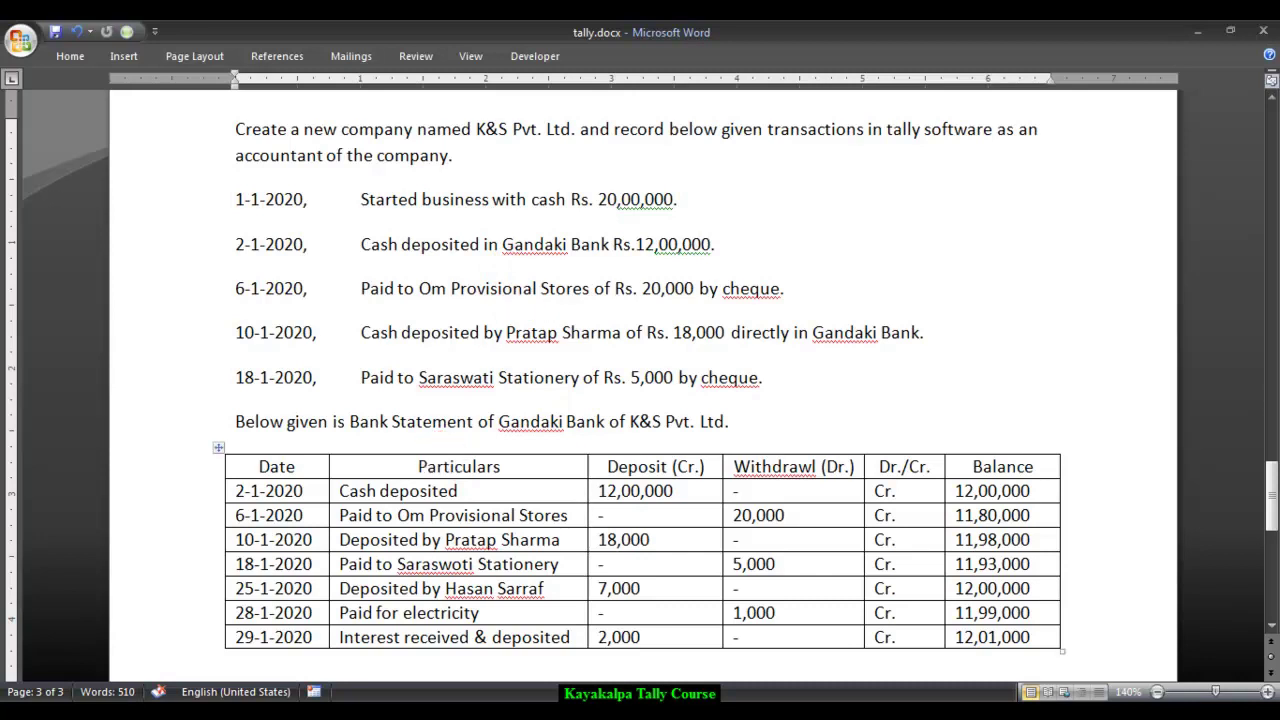
{"action": "mouse_move", "coordinate": [372, 715]}
{"action": "left_click", "coordinate": [372, 680]}
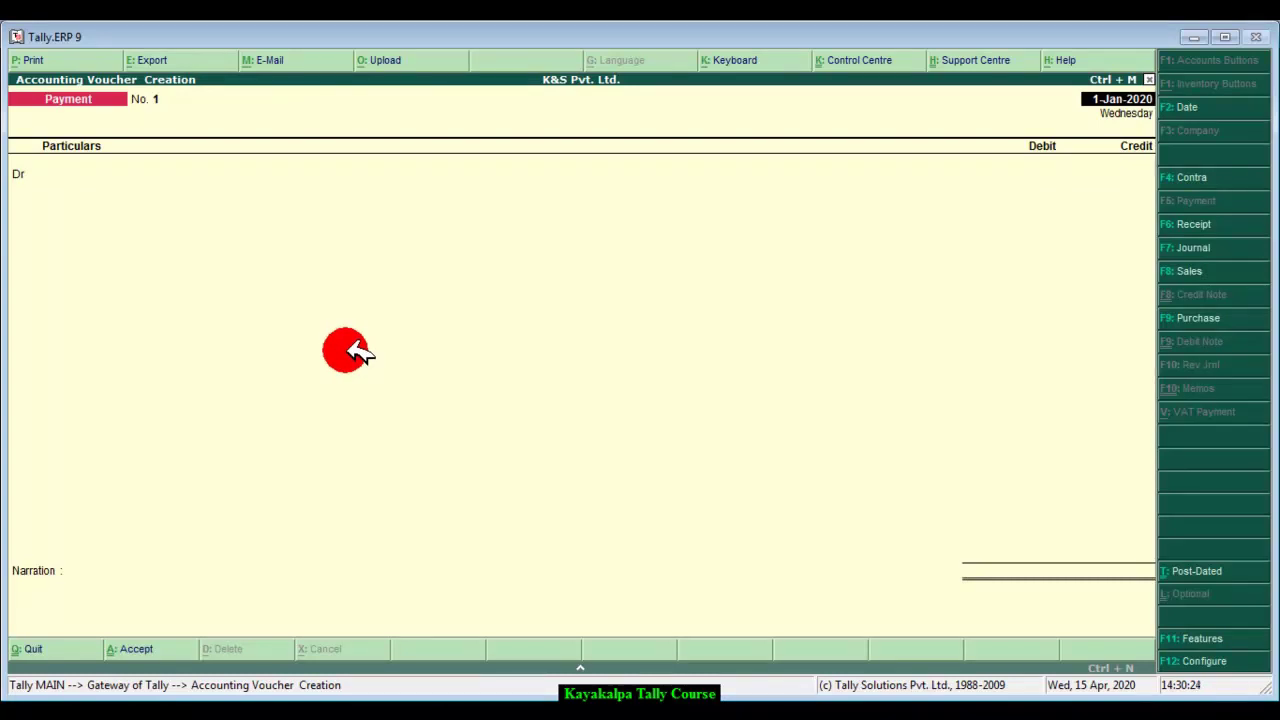
Step: Open the Cash/Bank Summary via Display > Account Books and highlight Gandaki Bank
{"action": "key", "text": "Escape"}
{"action": "key", "text": "Escape"}
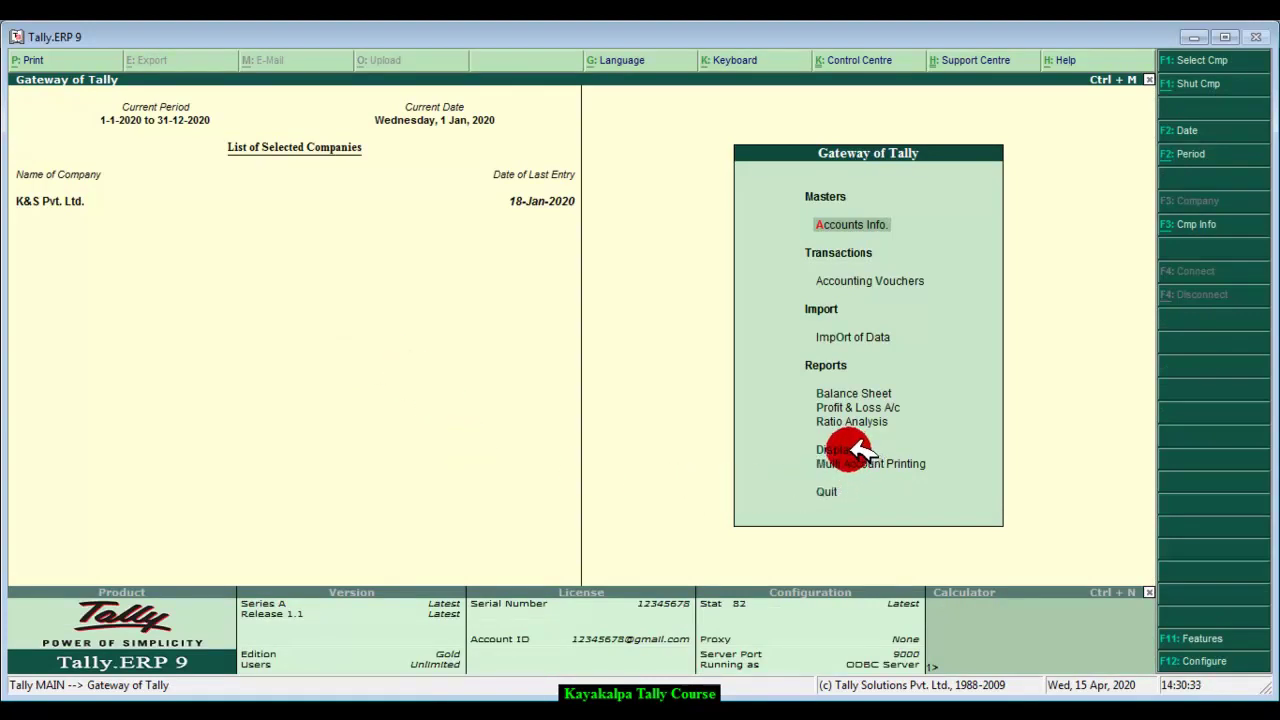
{"action": "key", "text": "Down"}
{"action": "key", "text": "Down"}
{"action": "key", "text": "Down"}
{"action": "key", "text": "Down"}
{"action": "key", "text": "Down"}
{"action": "key", "text": "Down"}
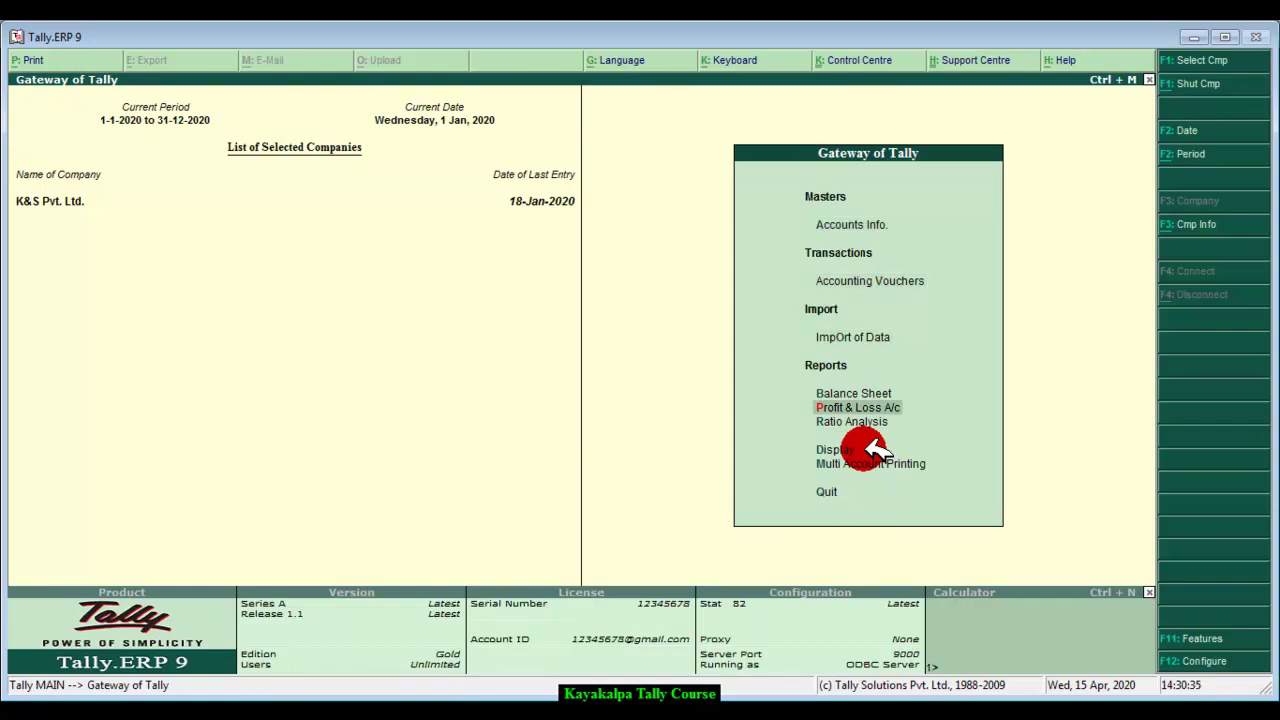
{"action": "key", "text": "Return"}
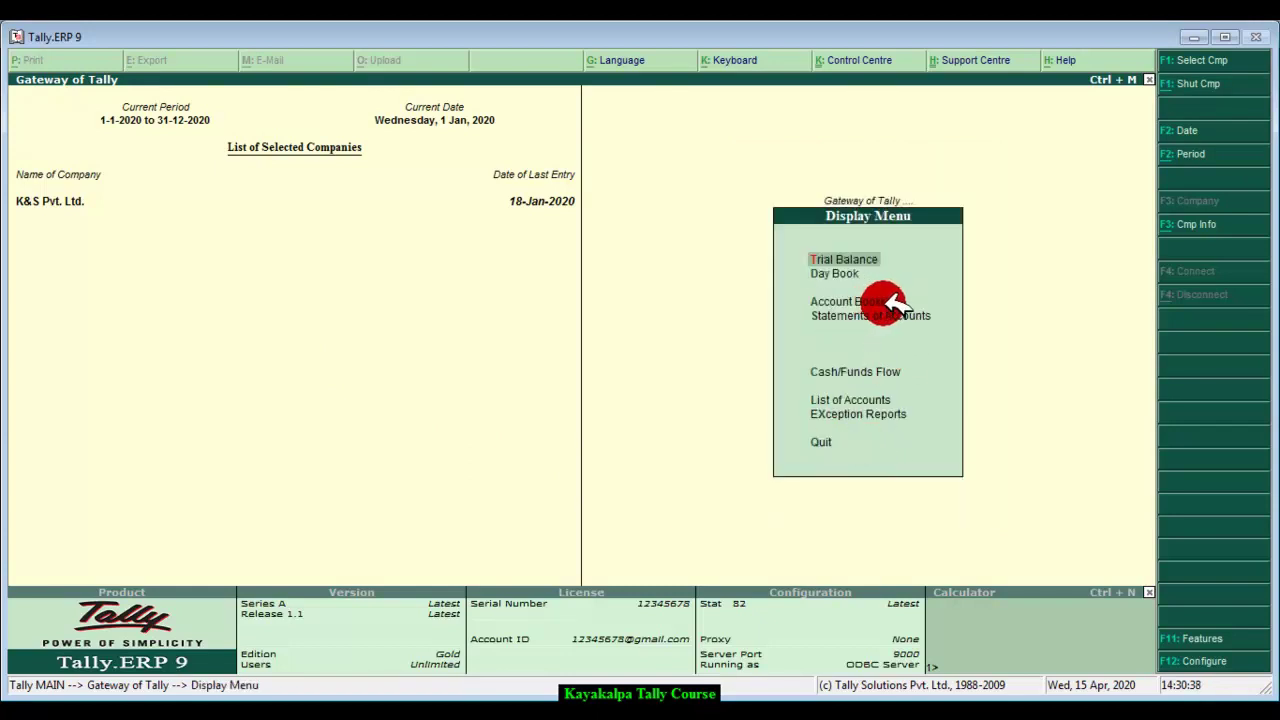
{"action": "key", "text": "Down"}
{"action": "key", "text": "Down"}
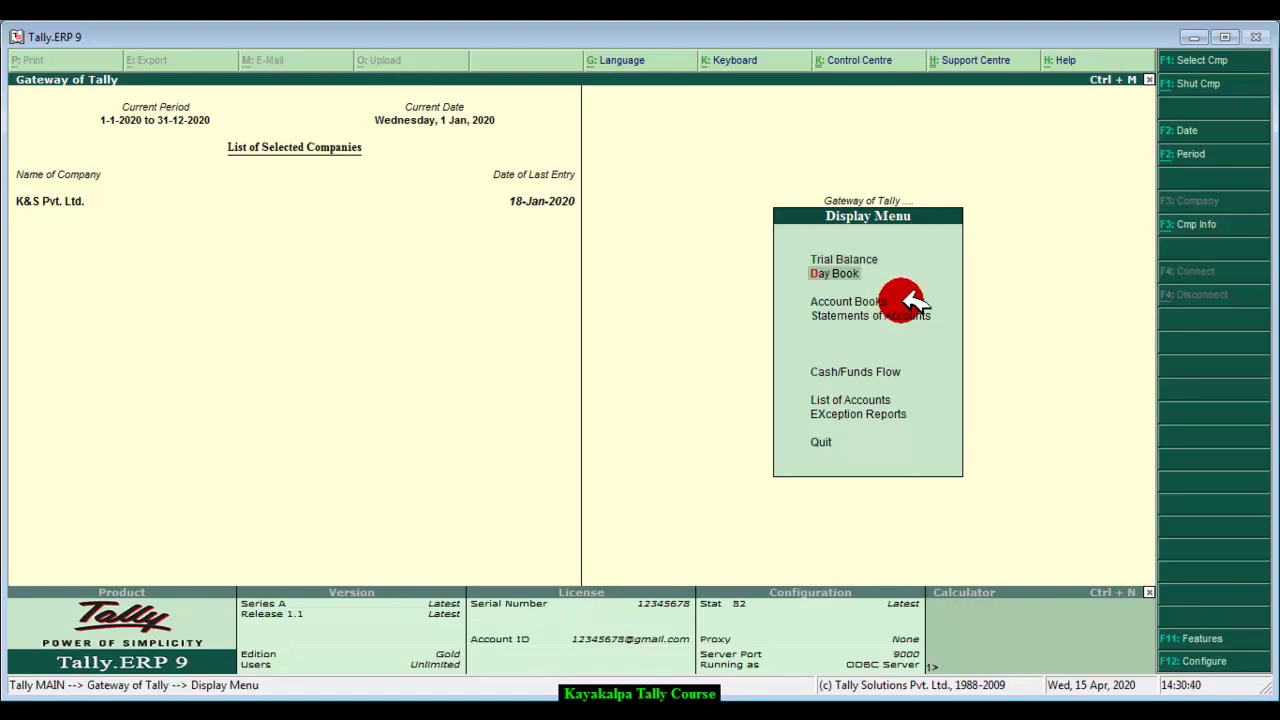
{"action": "left_click", "coordinate": [906, 300]}
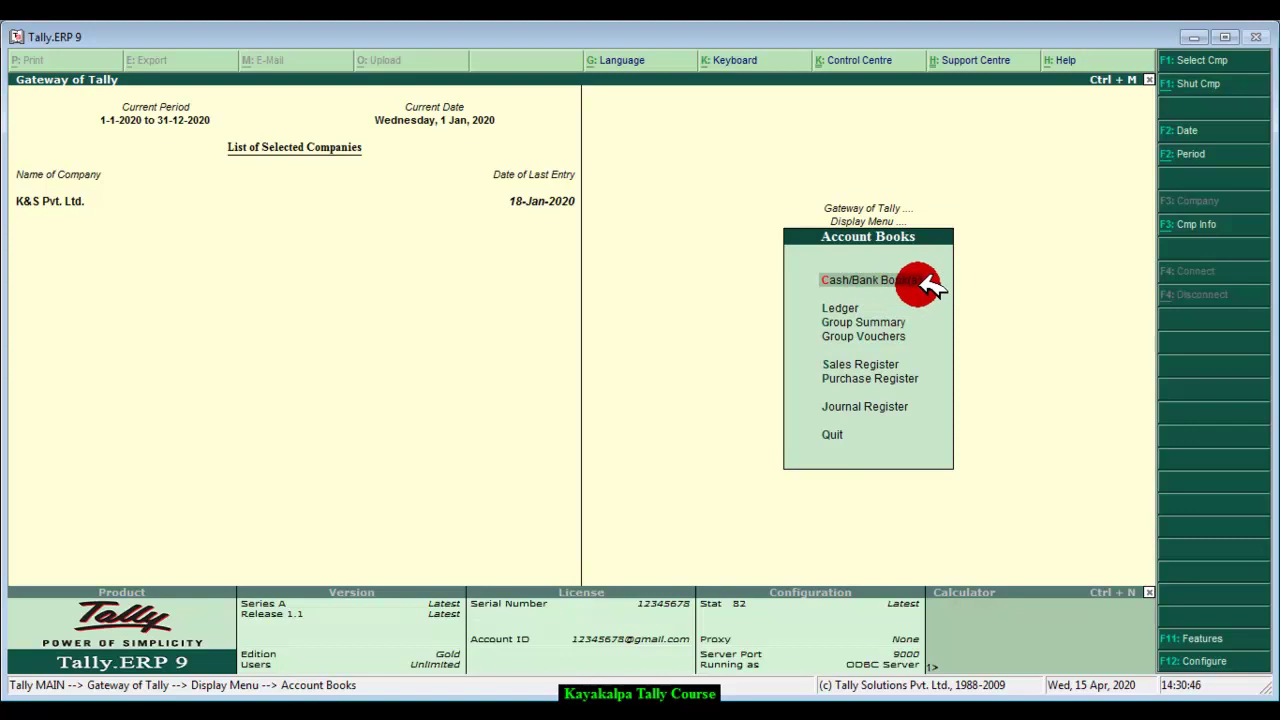
{"action": "left_click", "coordinate": [926, 284]}
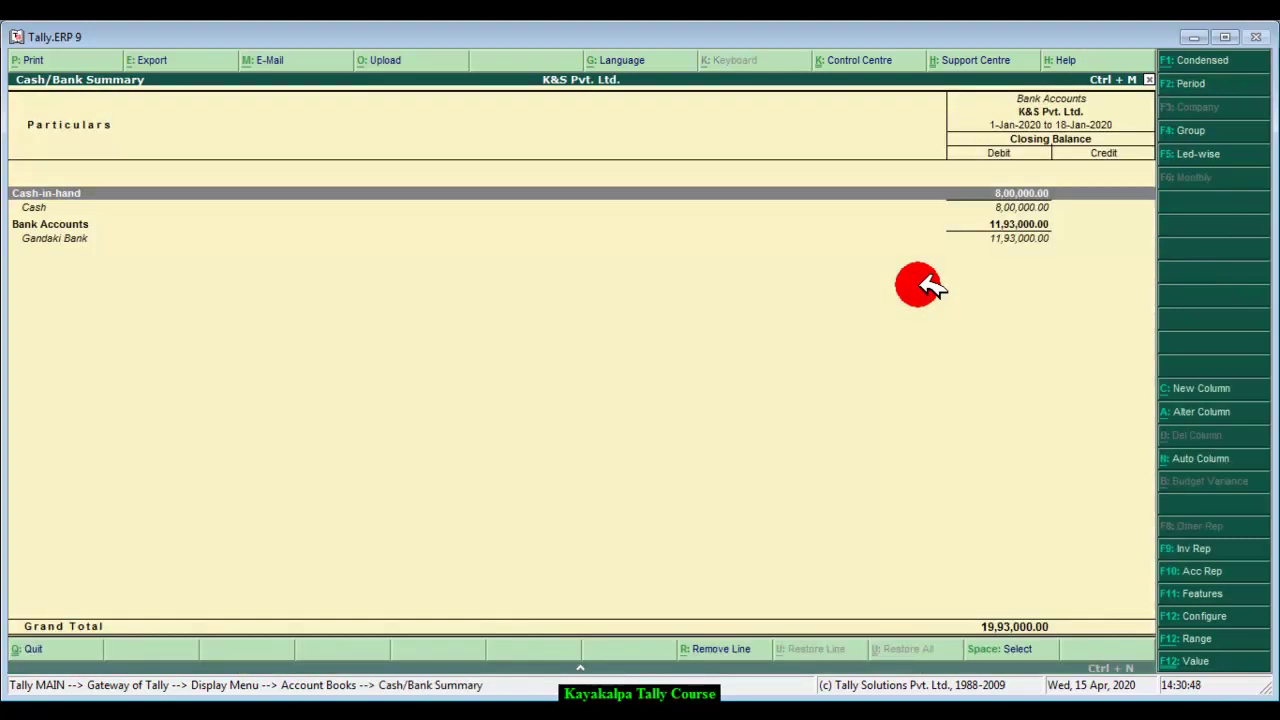
{"action": "key", "text": "Down"}
{"action": "key", "text": "Down"}
{"action": "key", "text": "Down"}
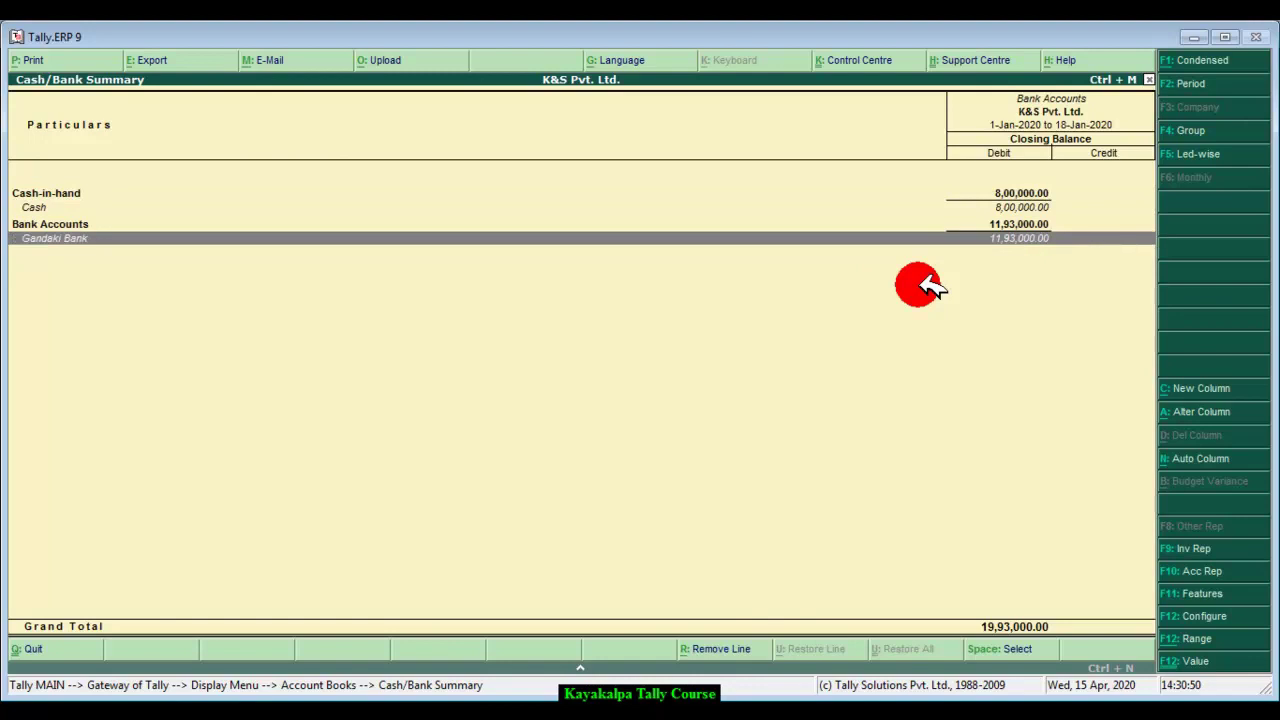
Step: Open Gandaki Bank's January 2020 ledger vouchers from its monthly summary
{"action": "double_click", "coordinate": [877, 238]}
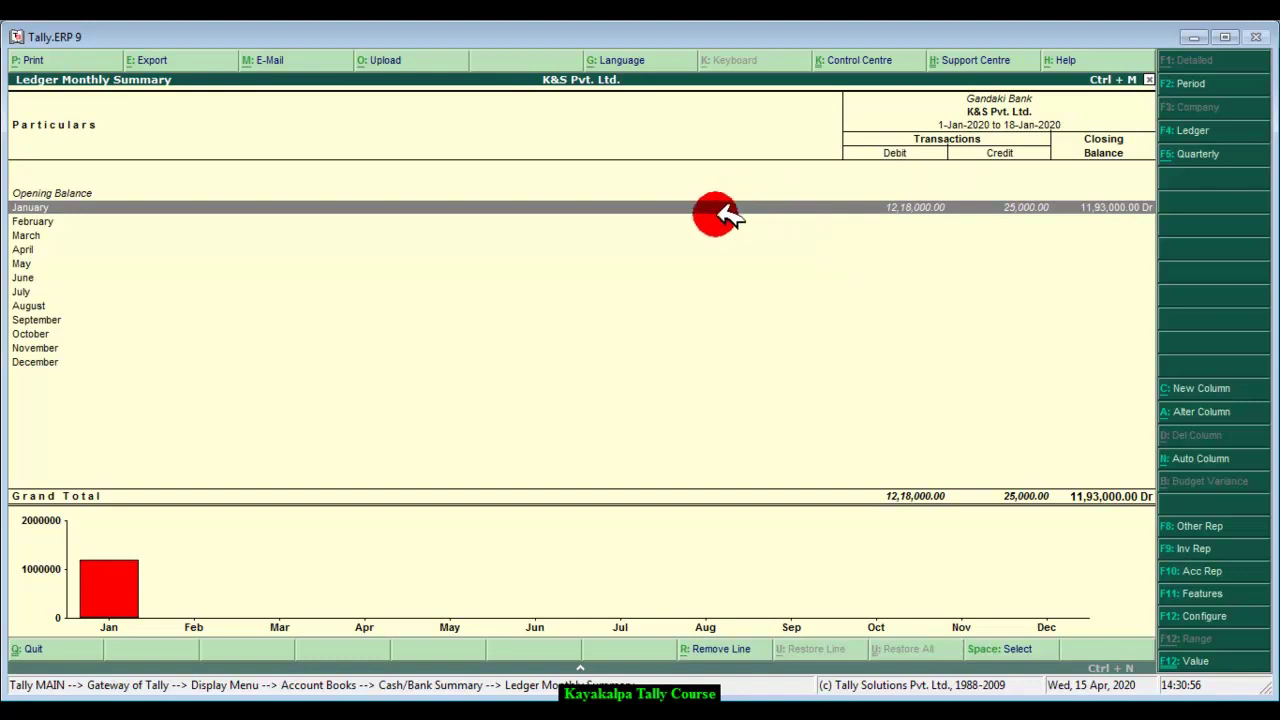
{"action": "left_click", "coordinate": [733, 209]}
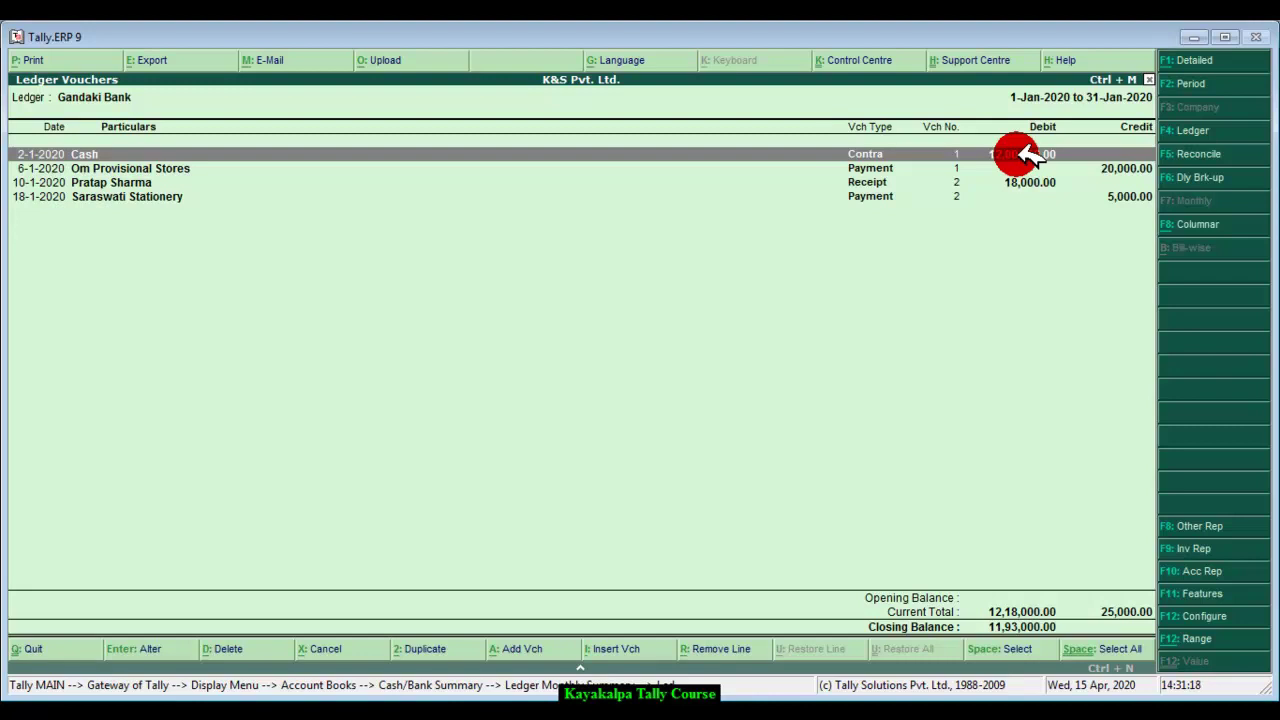
Step: Step through the January entries to Saraswati Stationery, then view the tally.docx bank statement
{"action": "key", "text": "Down"}
{"action": "key", "text": "Down"}
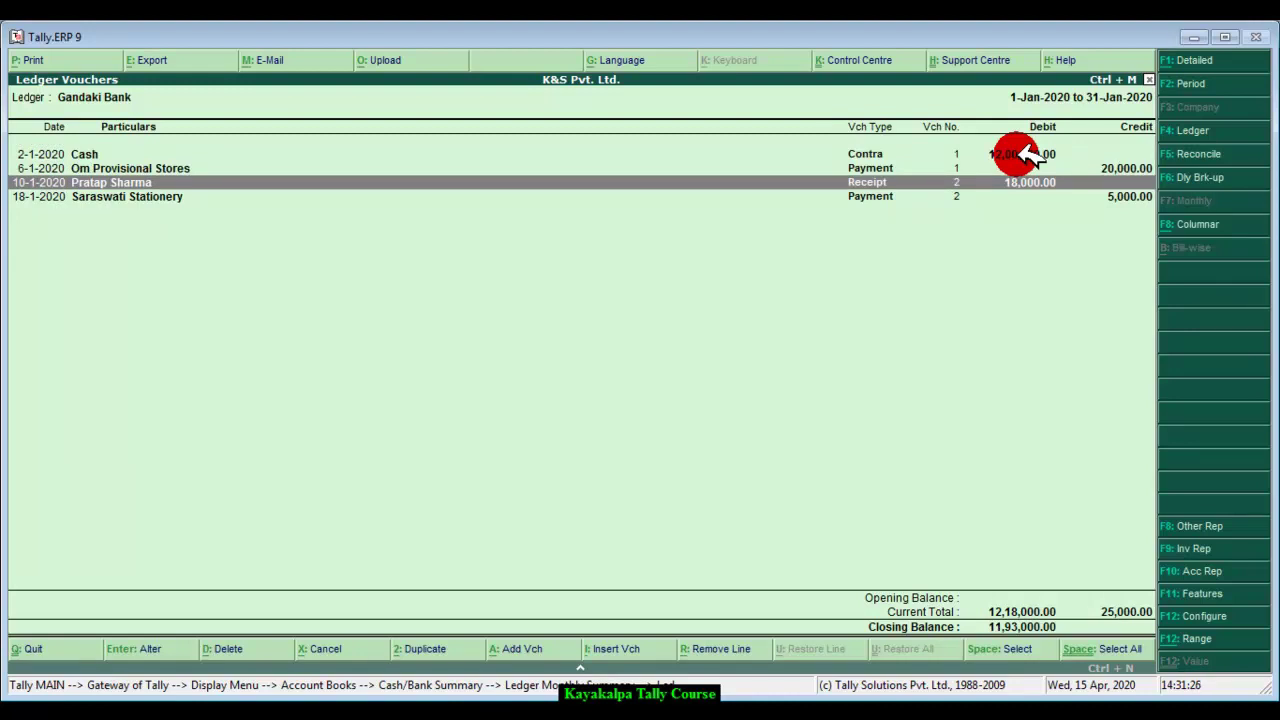
{"action": "key", "text": "Down"}
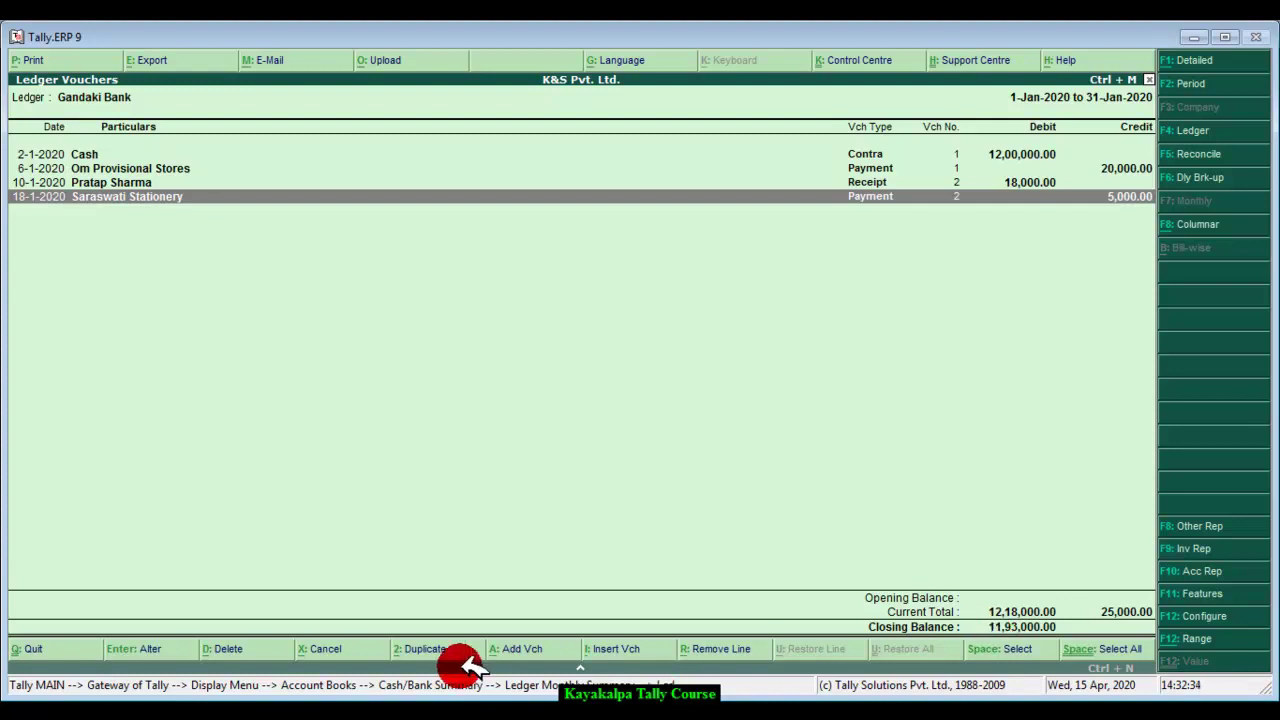
{"action": "key", "text": "alt+Tab"}
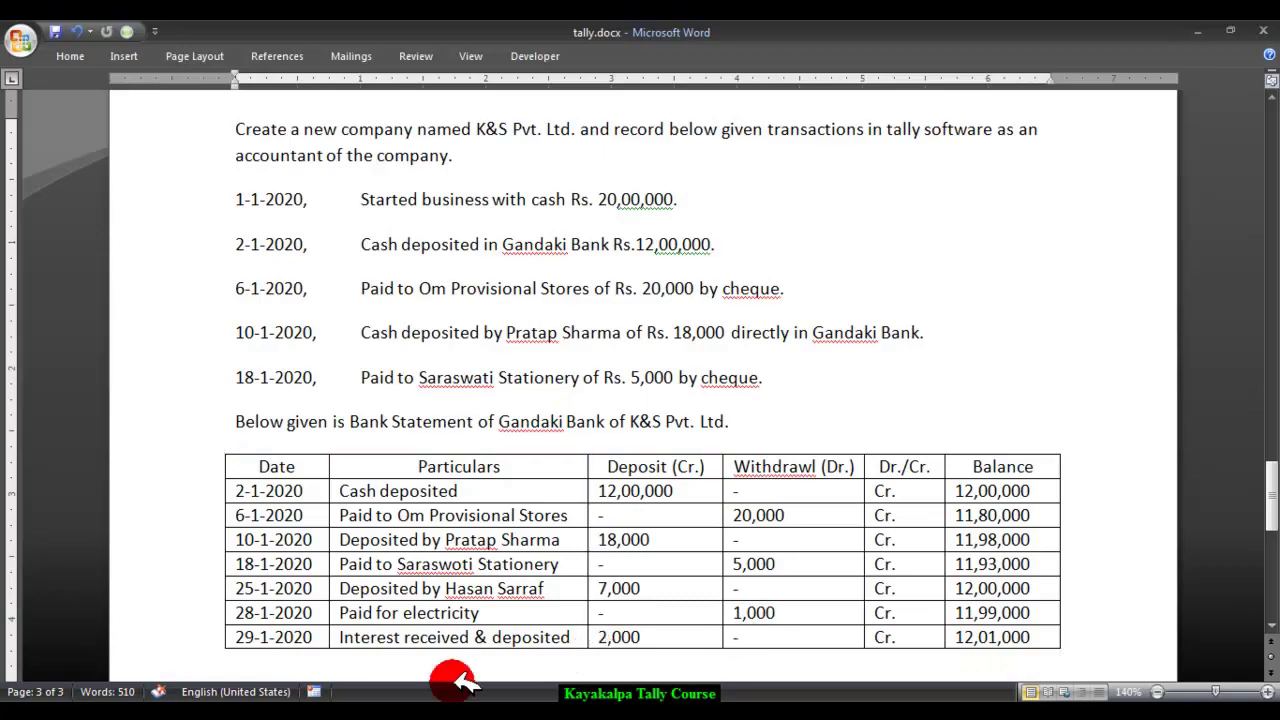
Step: Return to Tally's Gandaki Bank January 2020 ledger vouchers, closing balance 11,93,000.00
{"action": "key", "text": "alt+Tab"}
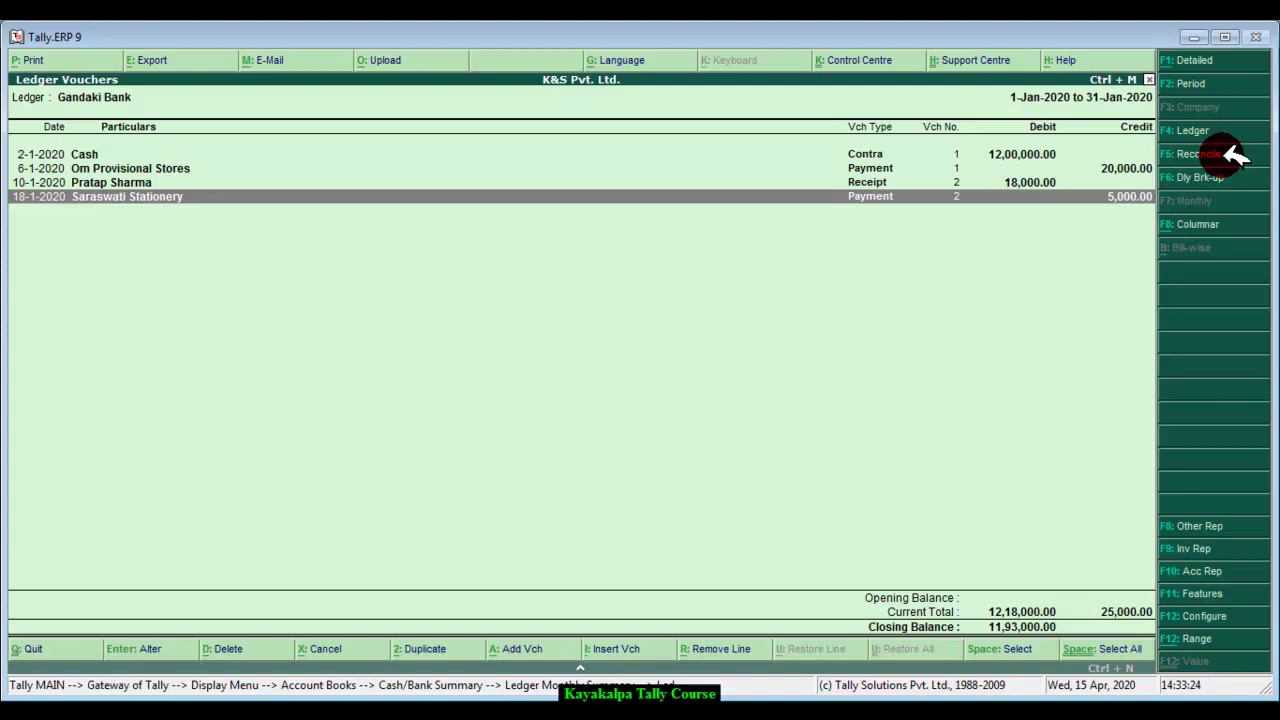
Step: Open Gandaki Bank's January bank reconciliation, then check the Word bank statement
{"action": "left_click", "coordinate": [1237, 155]}
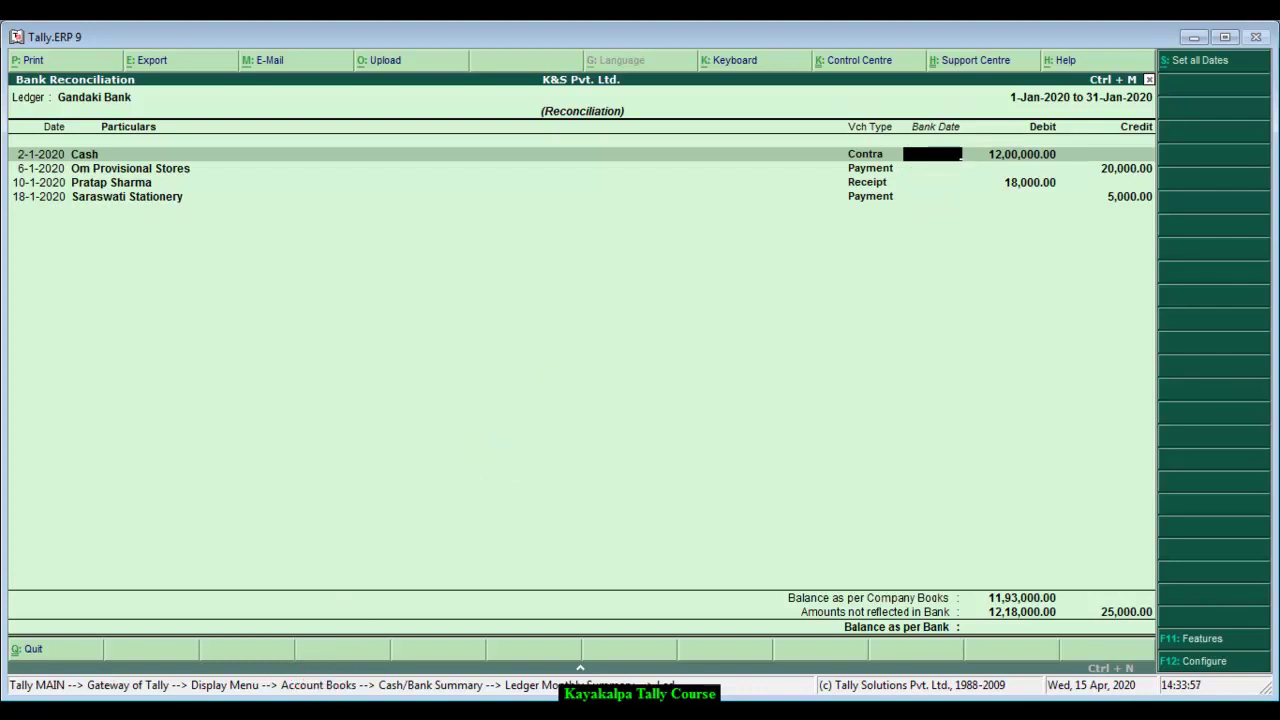
{"action": "key", "text": "alt+Tab"}
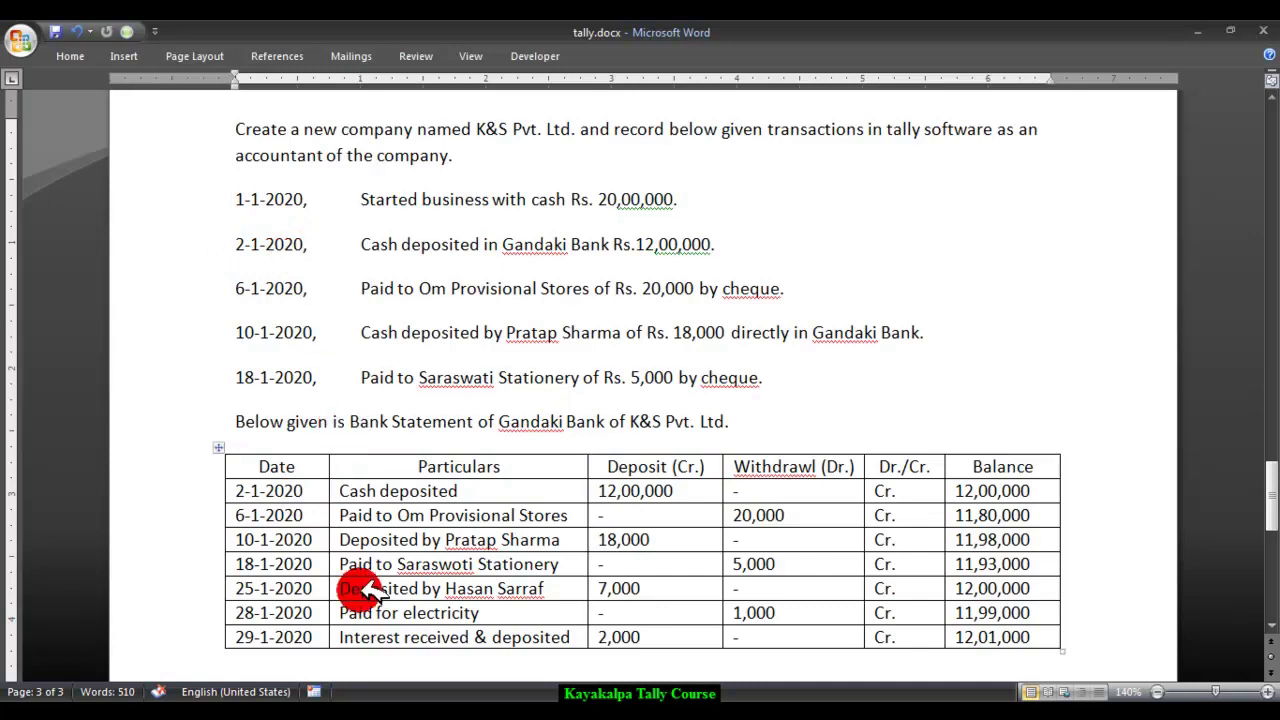
Step: Bring back Tally's Gandaki Bank reconciliation screen from the Word statement
{"action": "left_click", "coordinate": [370, 688]}
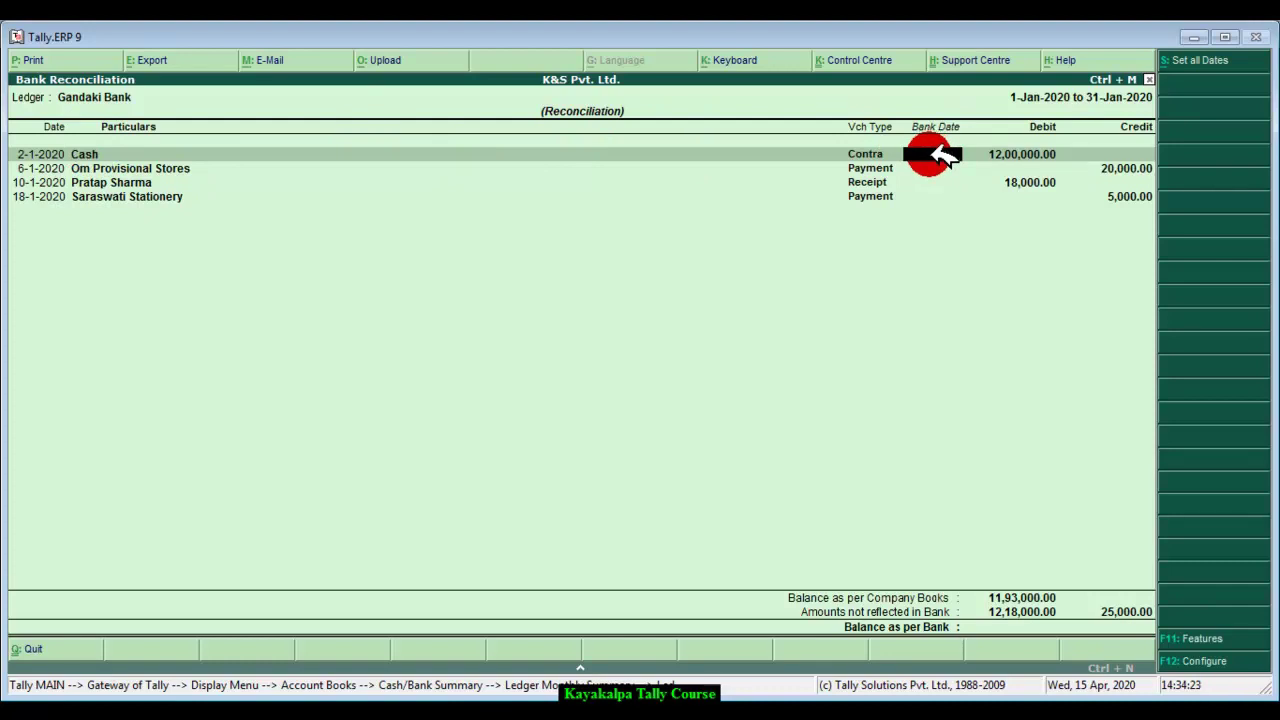
Step: Give the Cash entry bank date 2-1-2020, checking it against the Word statement
{"action": "type", "text": "2-1-2020"}
{"action": "key", "text": "Return"}
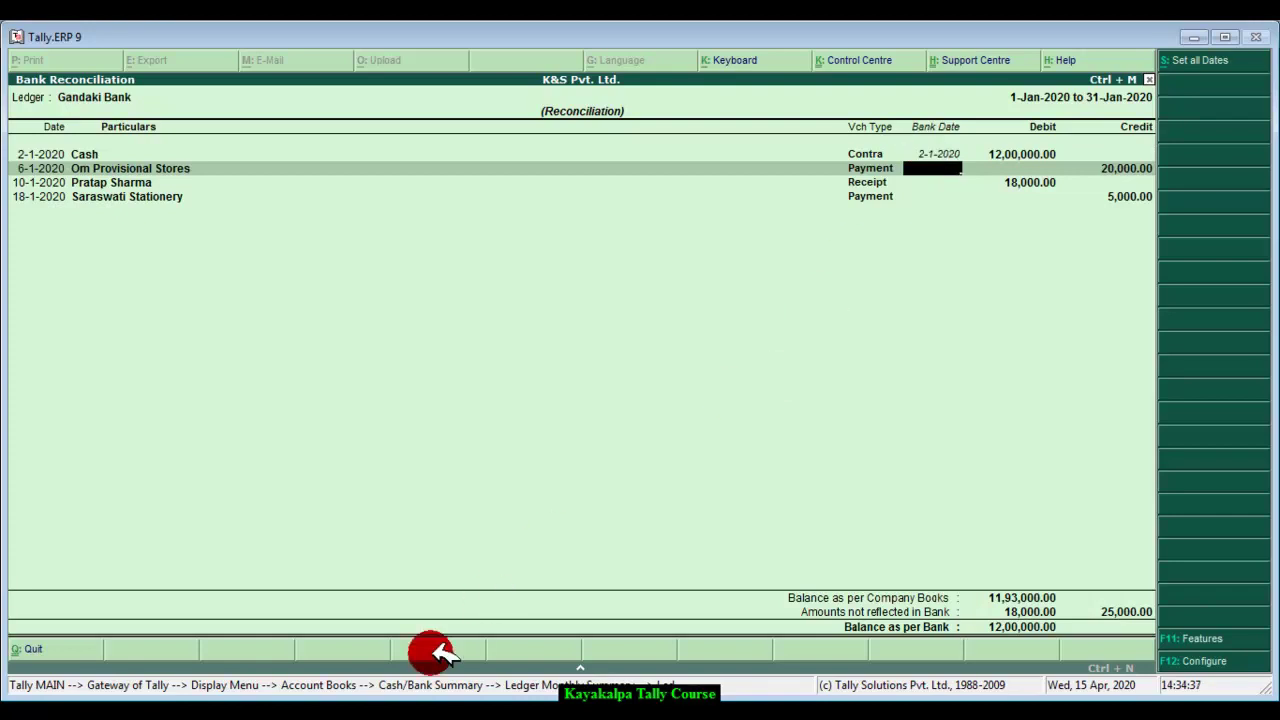
{"action": "key", "text": "alt+Tab"}
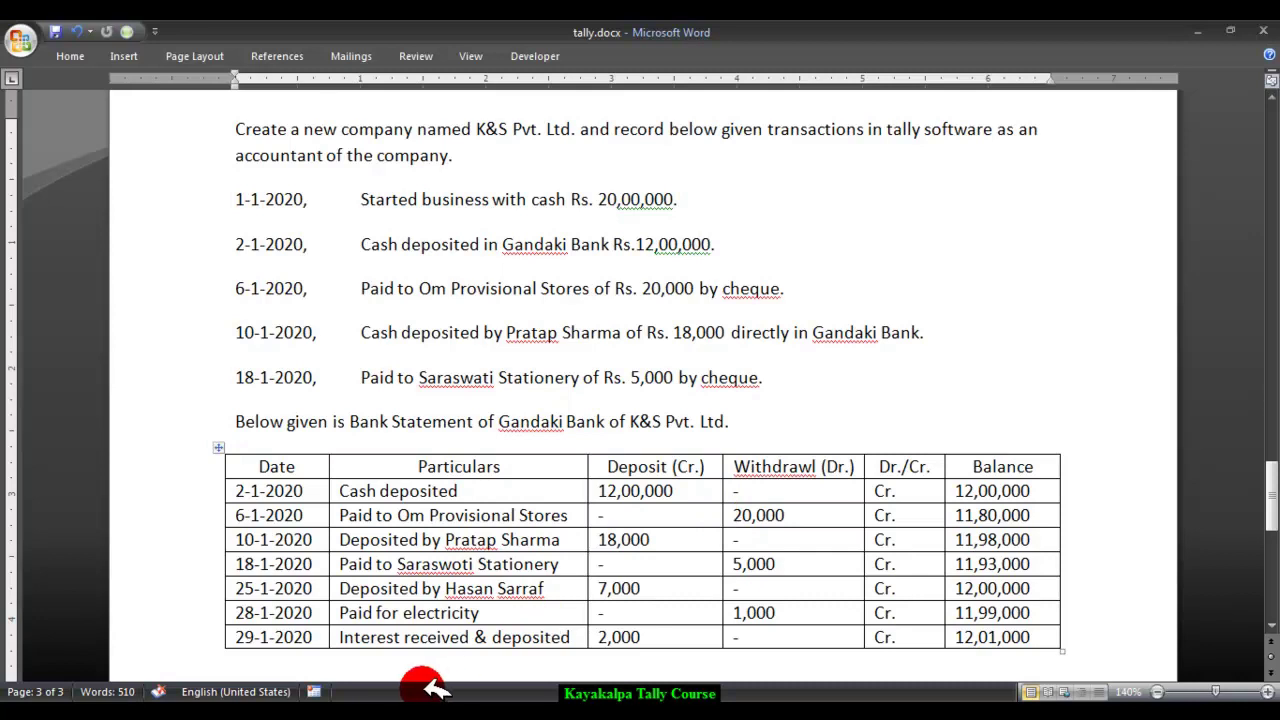
{"action": "key", "text": "alt+Tab"}
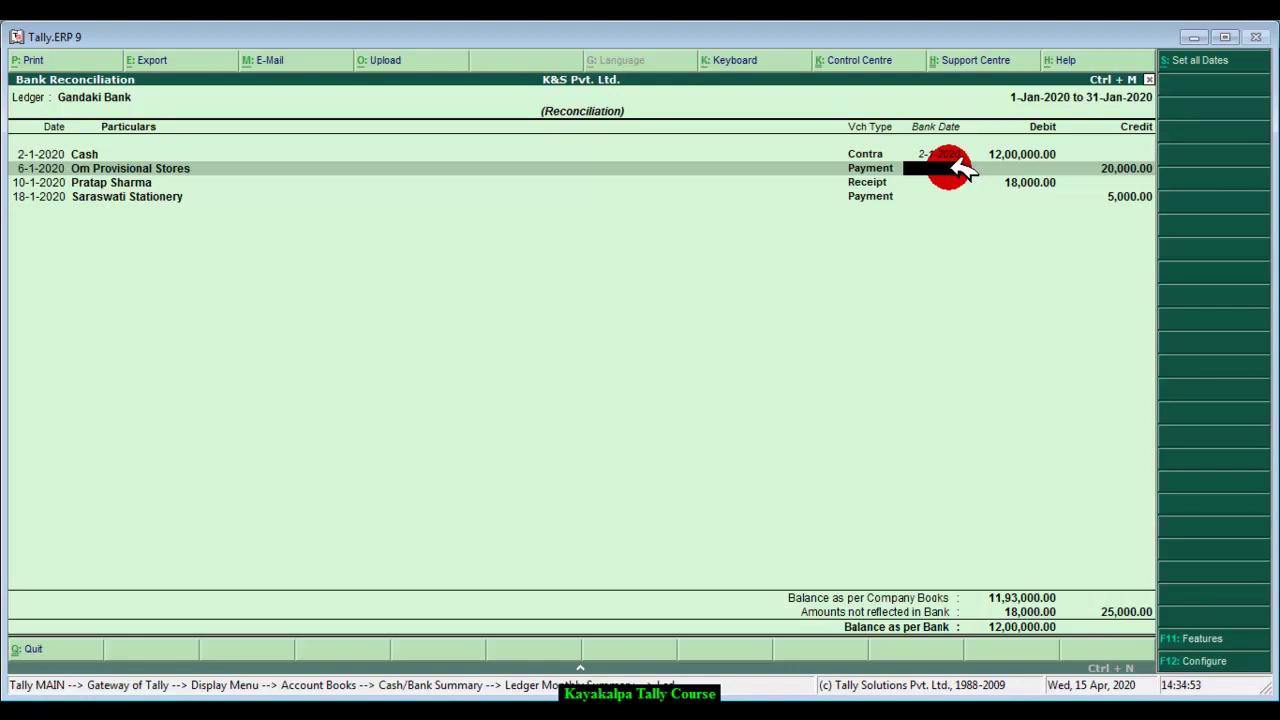
Step: Give the Om Provisional Stores payment bank date 6-1-2020, verifying against the statement
{"action": "type", "text": "6-1-2020"}
{"action": "key", "text": "Return"}
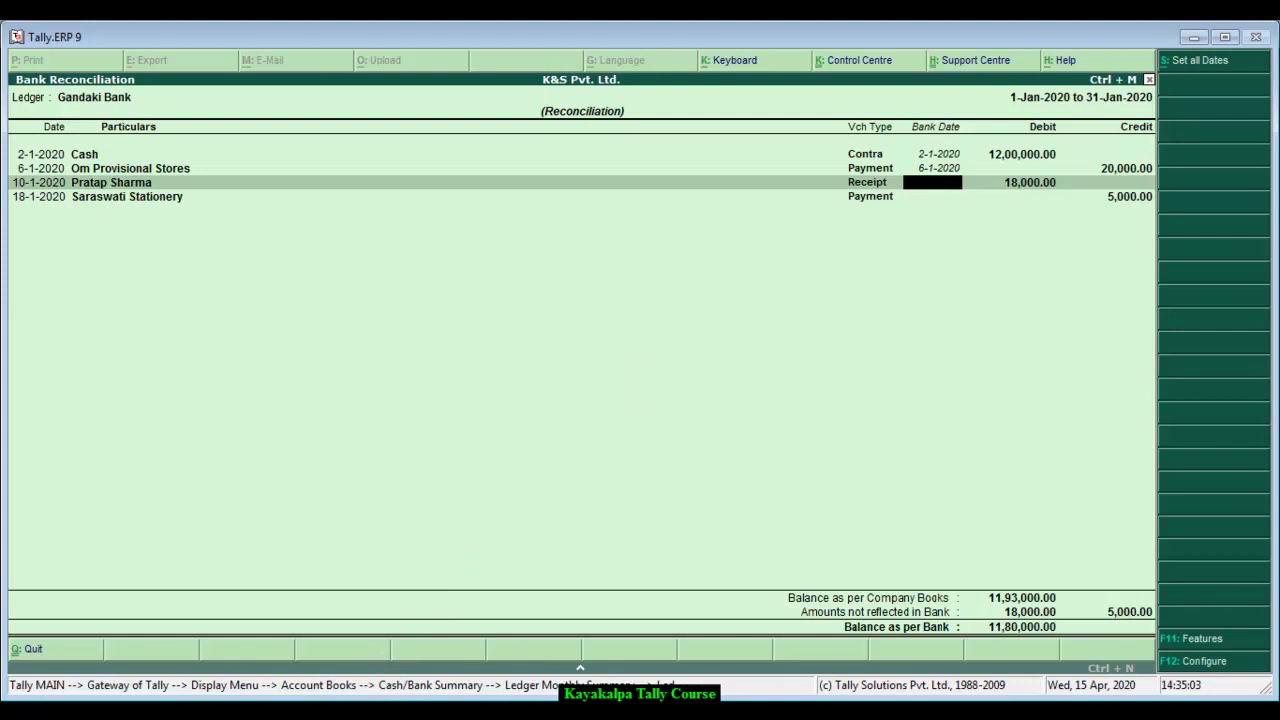
{"action": "left_click", "coordinate": [380, 684]}
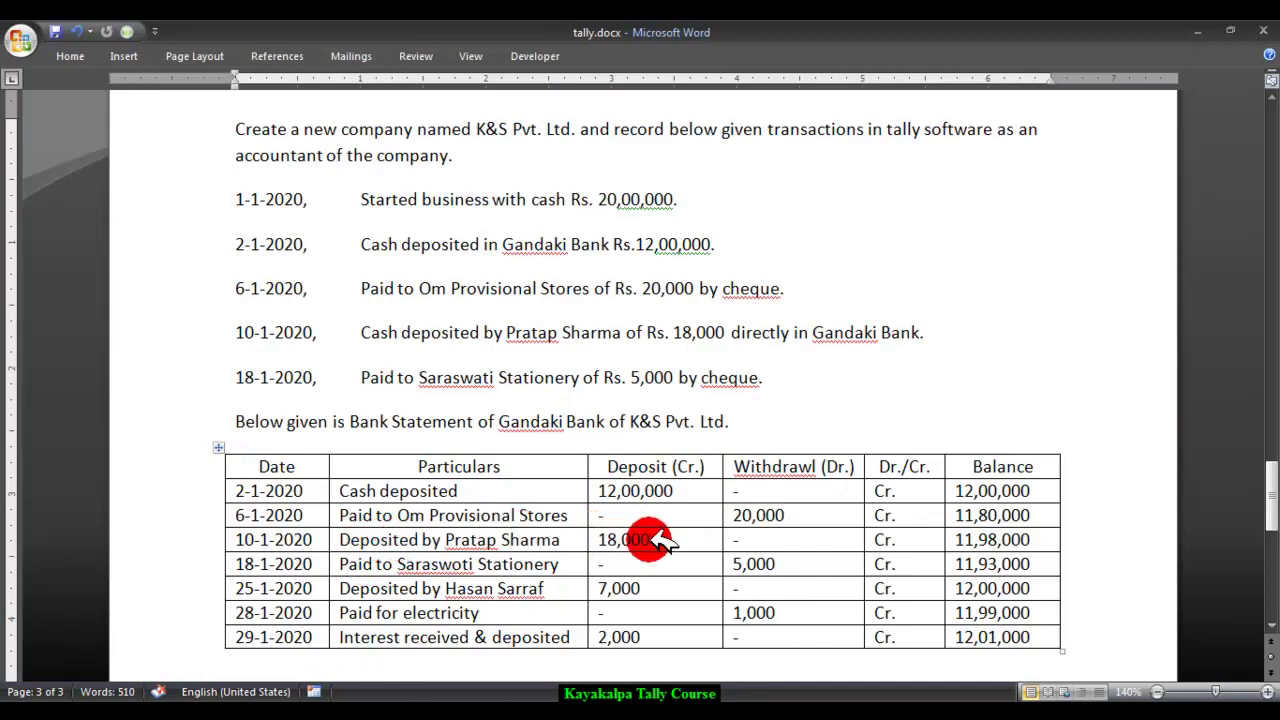
{"action": "mouse_move", "coordinate": [373, 712]}
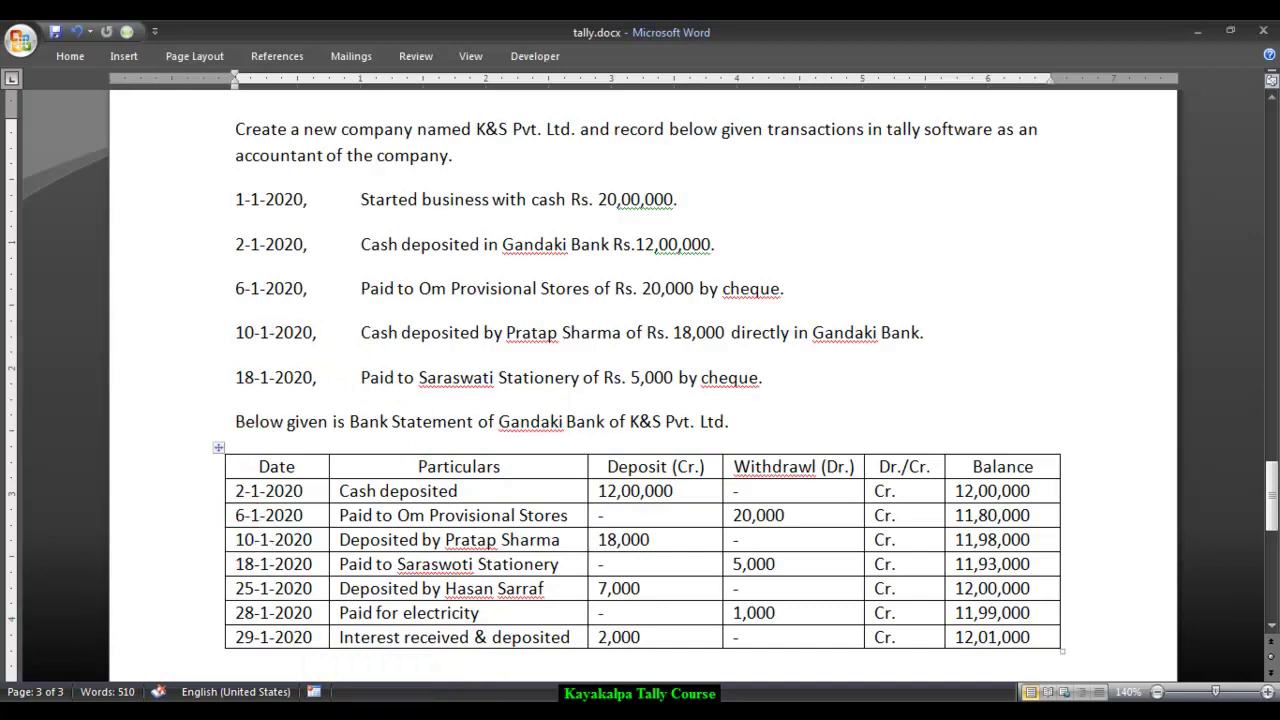
{"action": "left_click", "coordinate": [373, 712]}
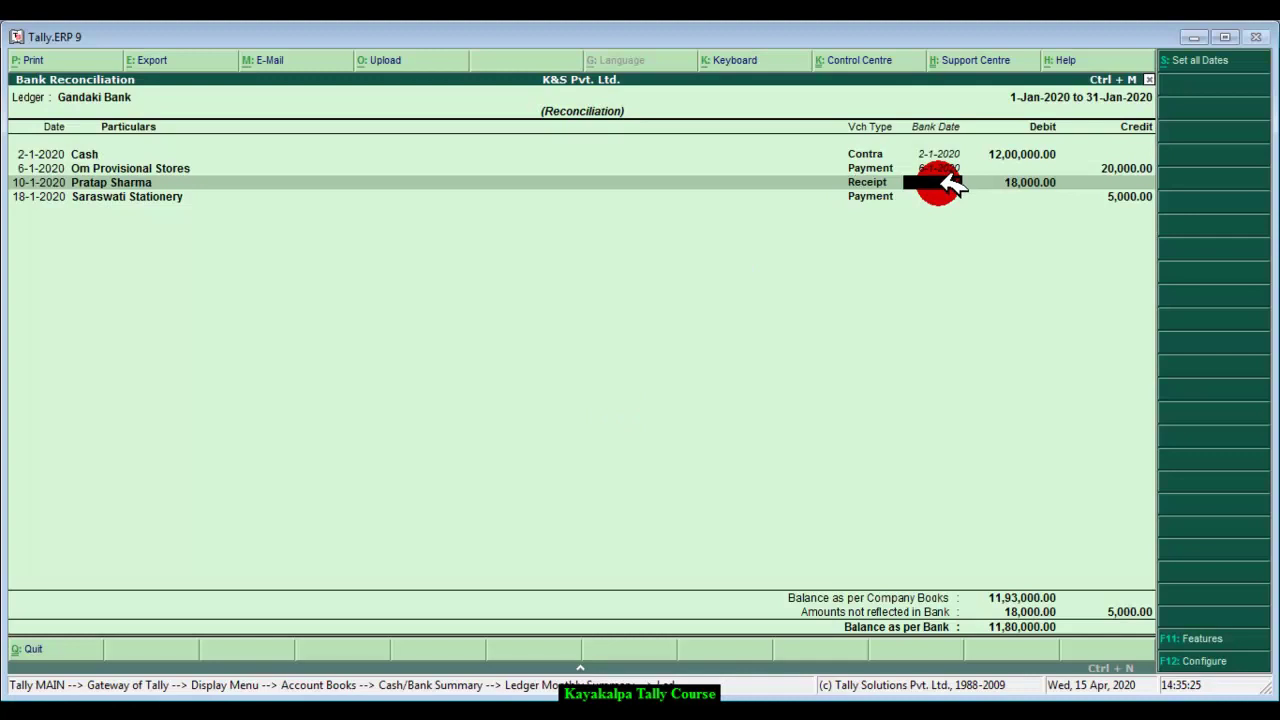
Step: Enter bank date 12-1 for the 10-1-2020 receipt and recheck the Word statement
{"action": "type", "text": "12-1"}
{"action": "key", "text": "Return"}
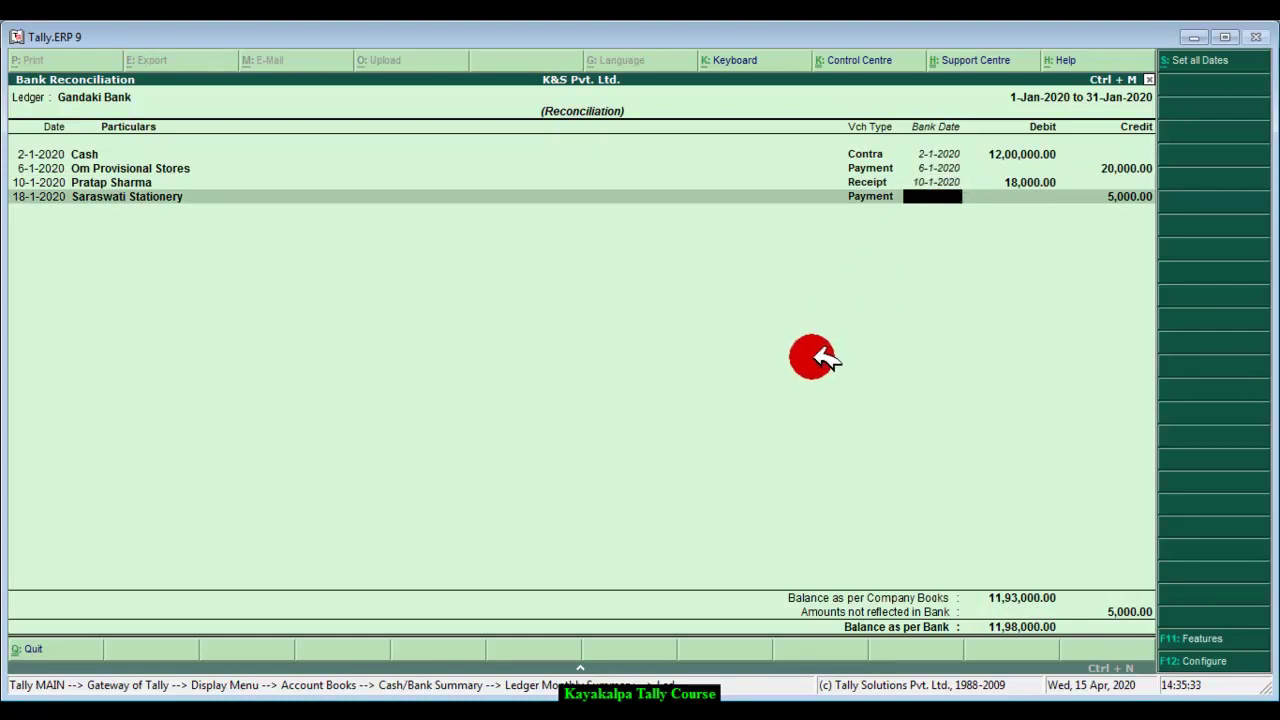
{"action": "mouse_move", "coordinate": [372, 708]}
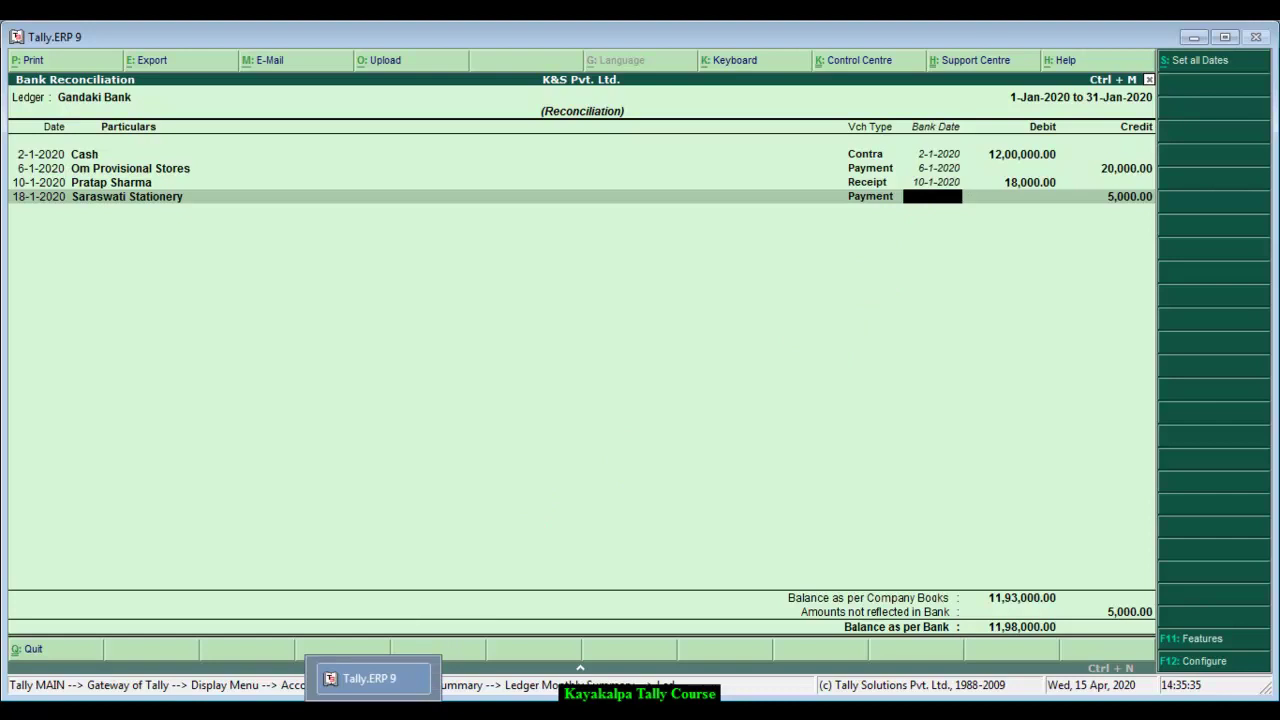
{"action": "left_click", "coordinate": [300, 680]}
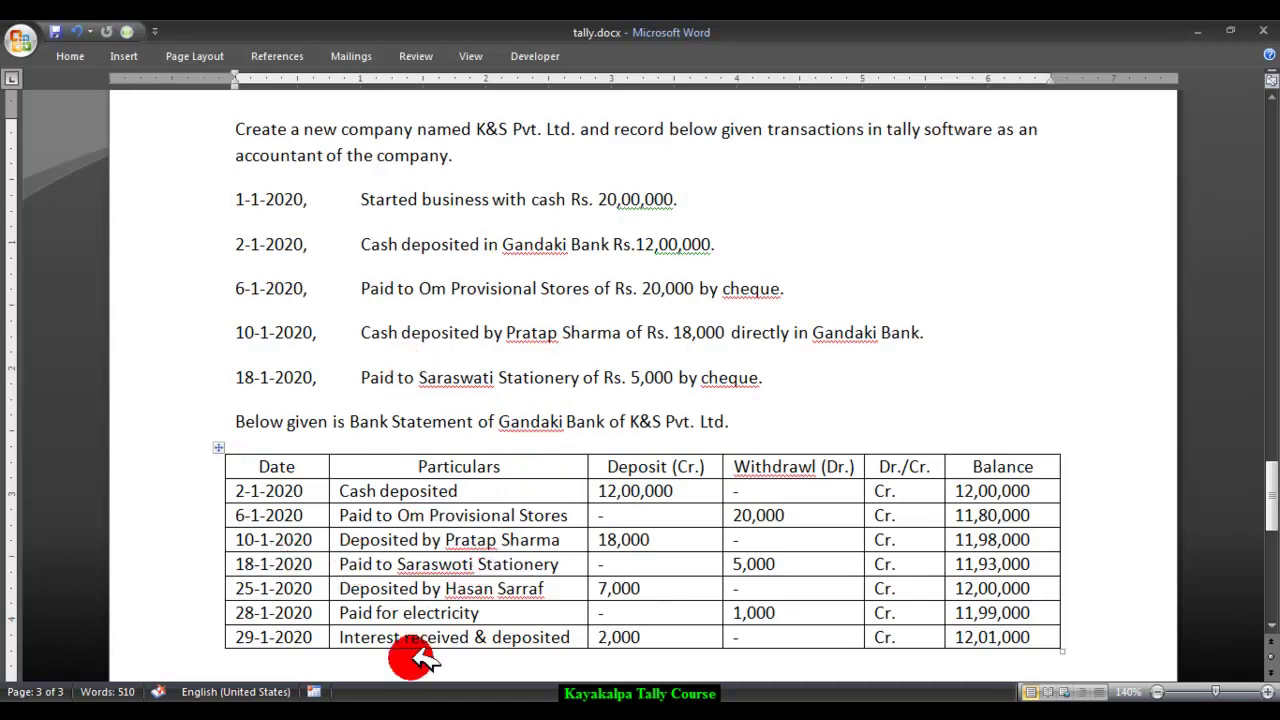
Step: Enter 8 1 2020 for Saraswati Stationery, then look up its actual date in the statement
{"action": "left_click", "coordinate": [370, 678]}
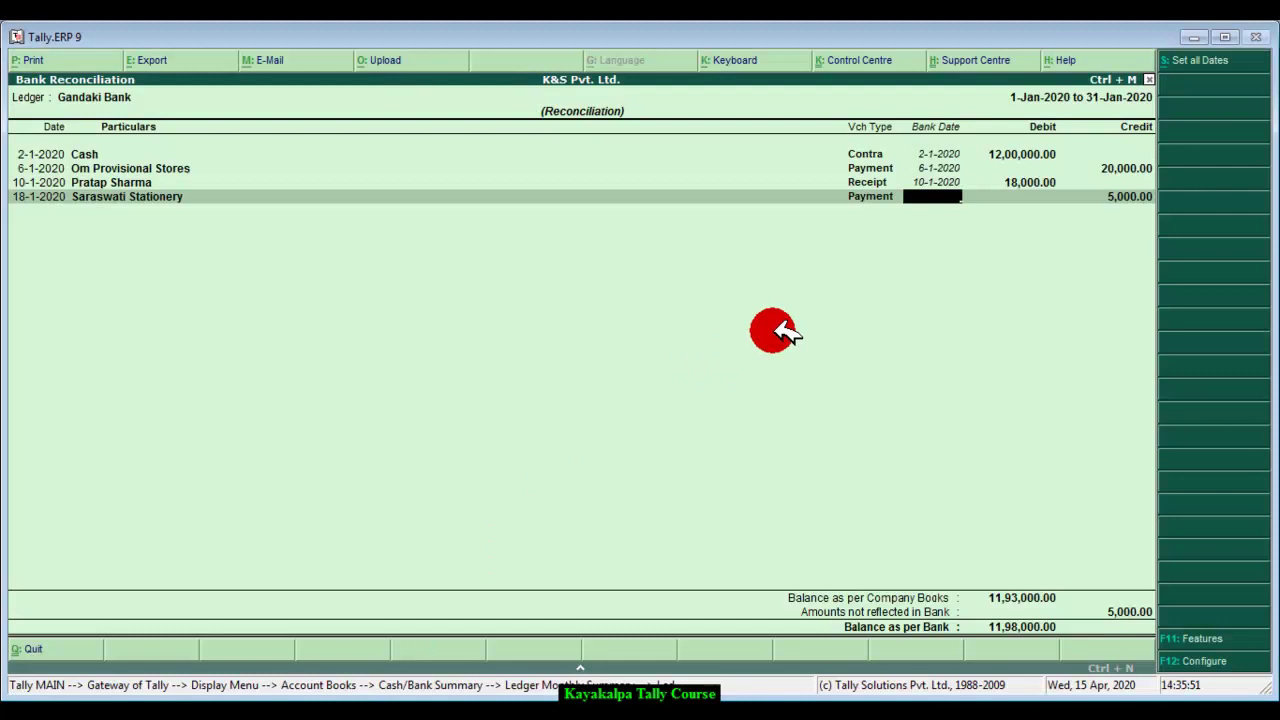
{"action": "type", "text": "8 1 2020"}
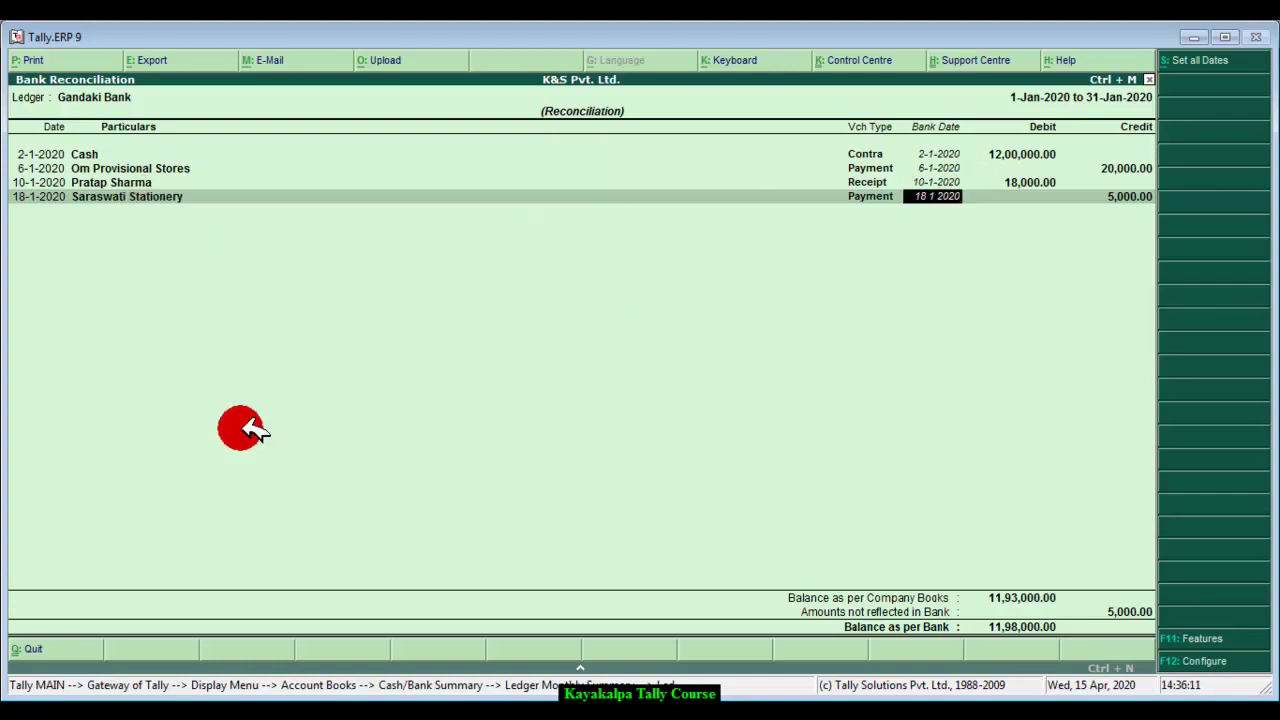
{"action": "left_click", "coordinate": [300, 695]}
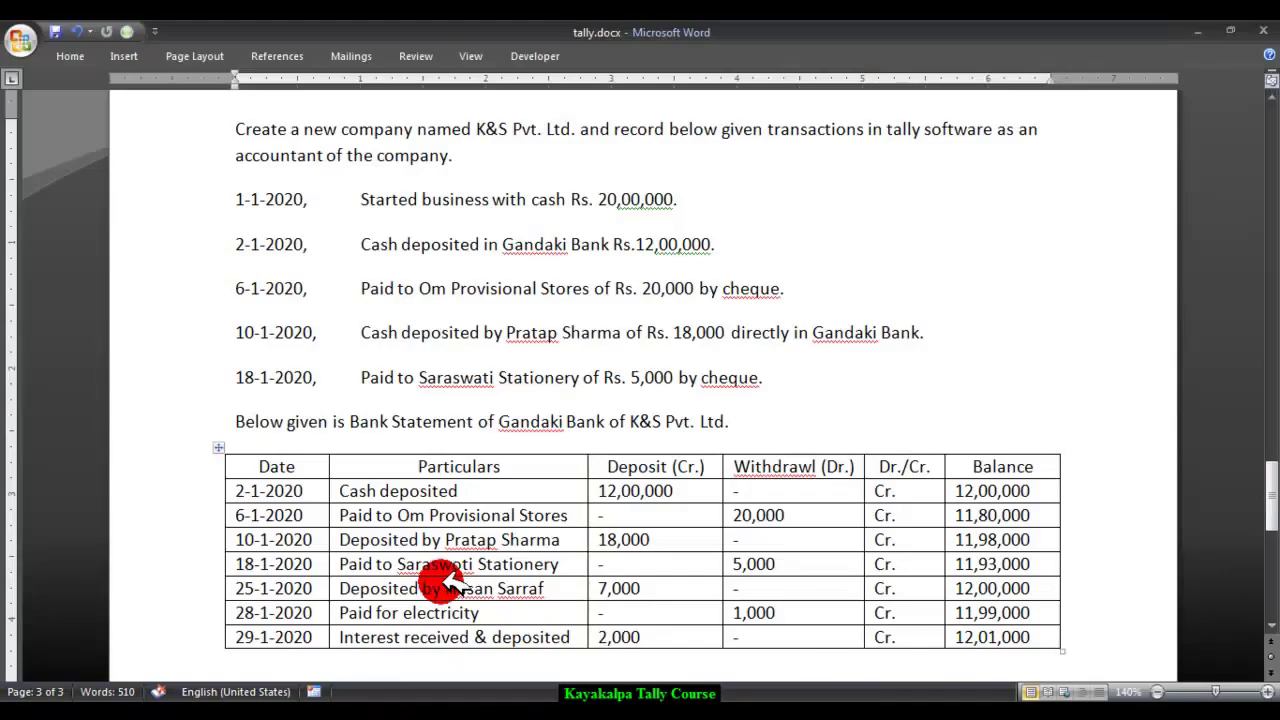
{"action": "left_click", "coordinate": [242, 564]}
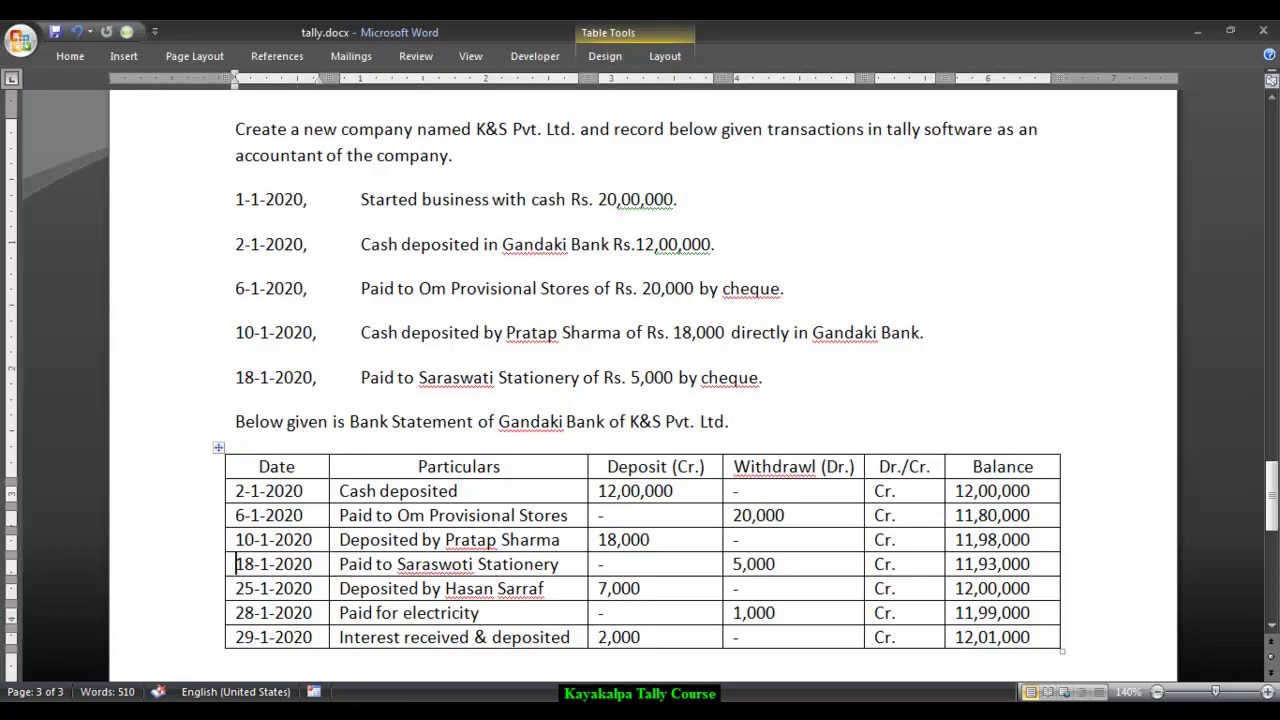
{"action": "key", "text": "alt+Tab"}
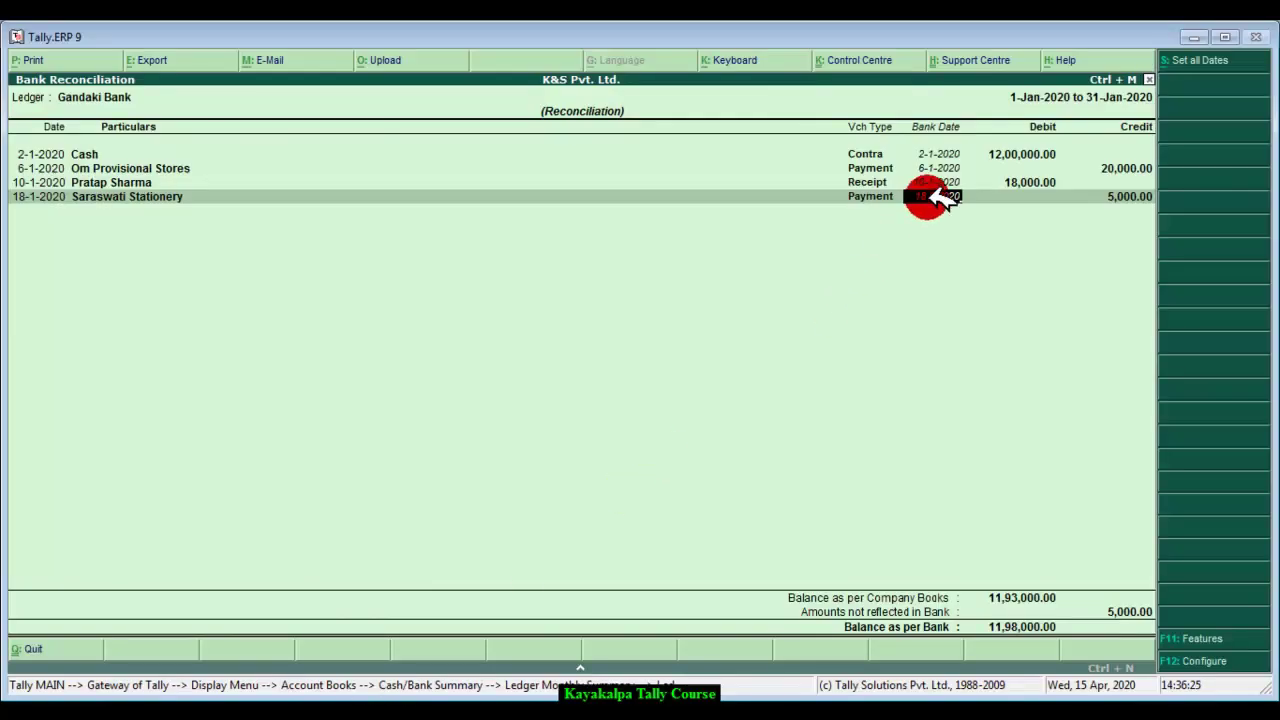
Step: Correct the Saraswati Stationery bank date to 18-1-2020 and accept the reconciliation
{"action": "key", "text": "BackSpace"}
{"action": "type", "text": "18-1-2020"}
{"action": "key", "text": "Return"}
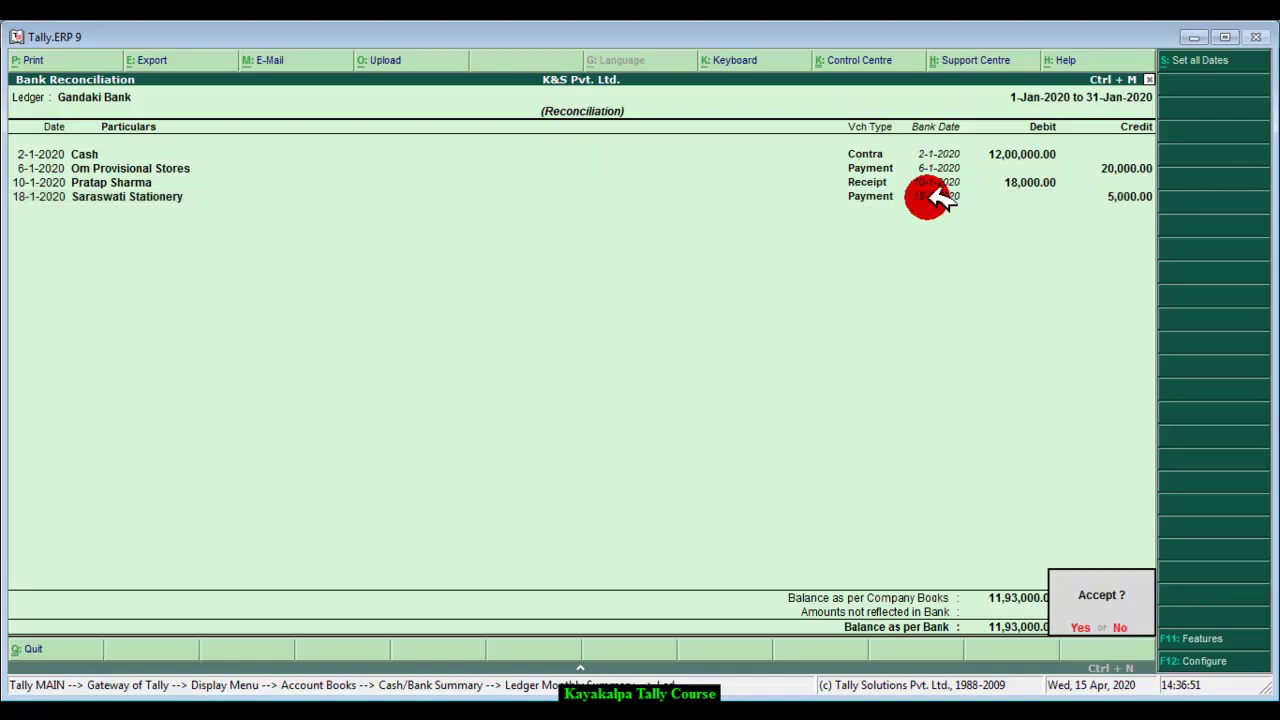
{"action": "key", "text": "y"}
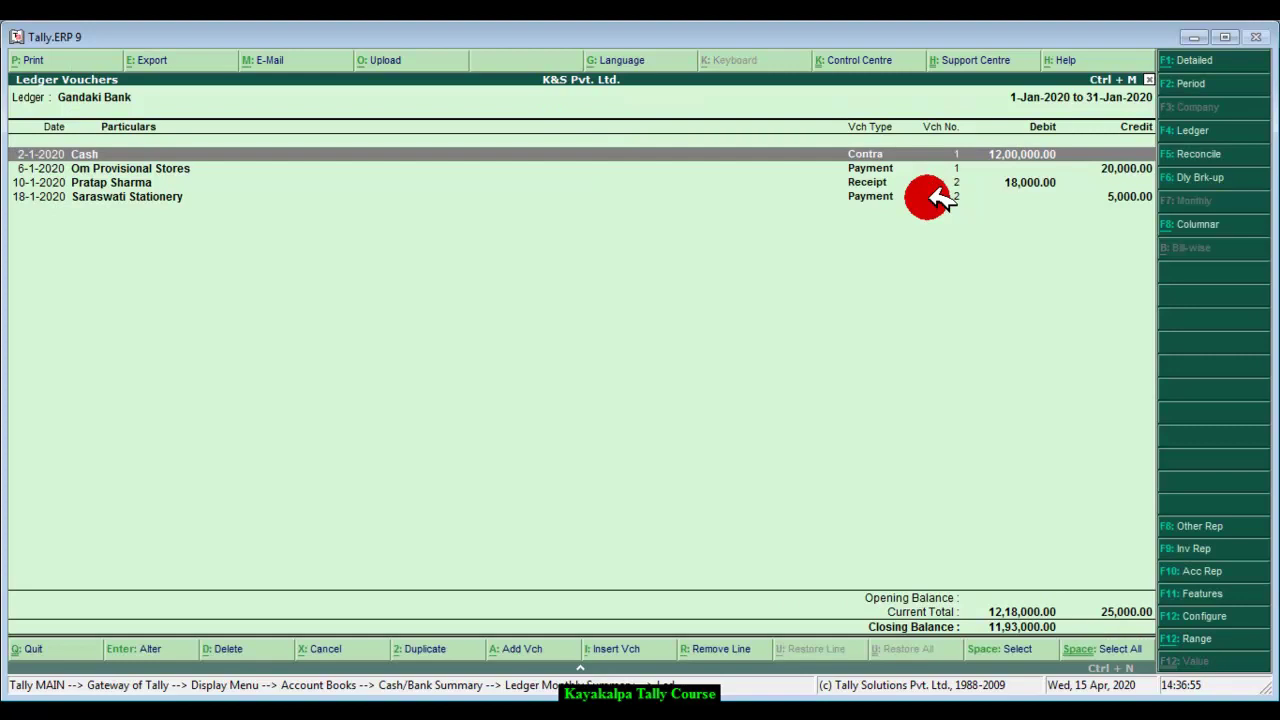
{"action": "left_click", "coordinate": [1199, 155]}
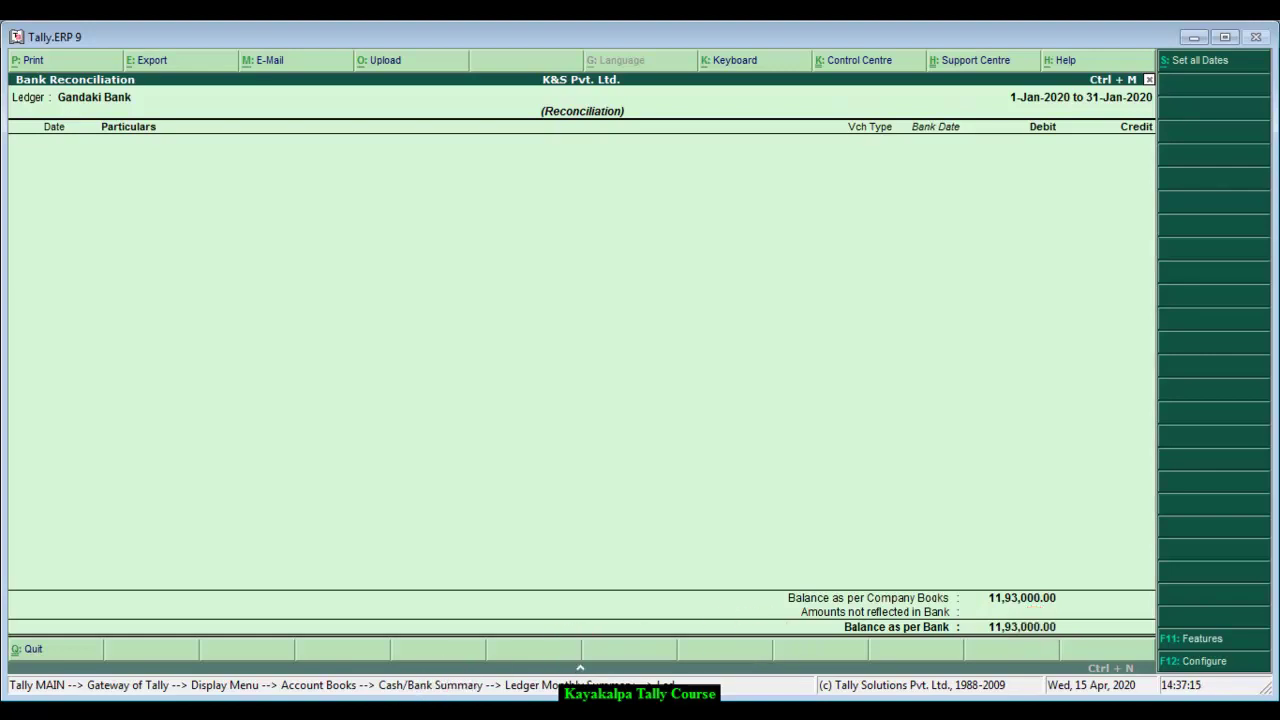
{"action": "key", "text": "alt+Tab"}
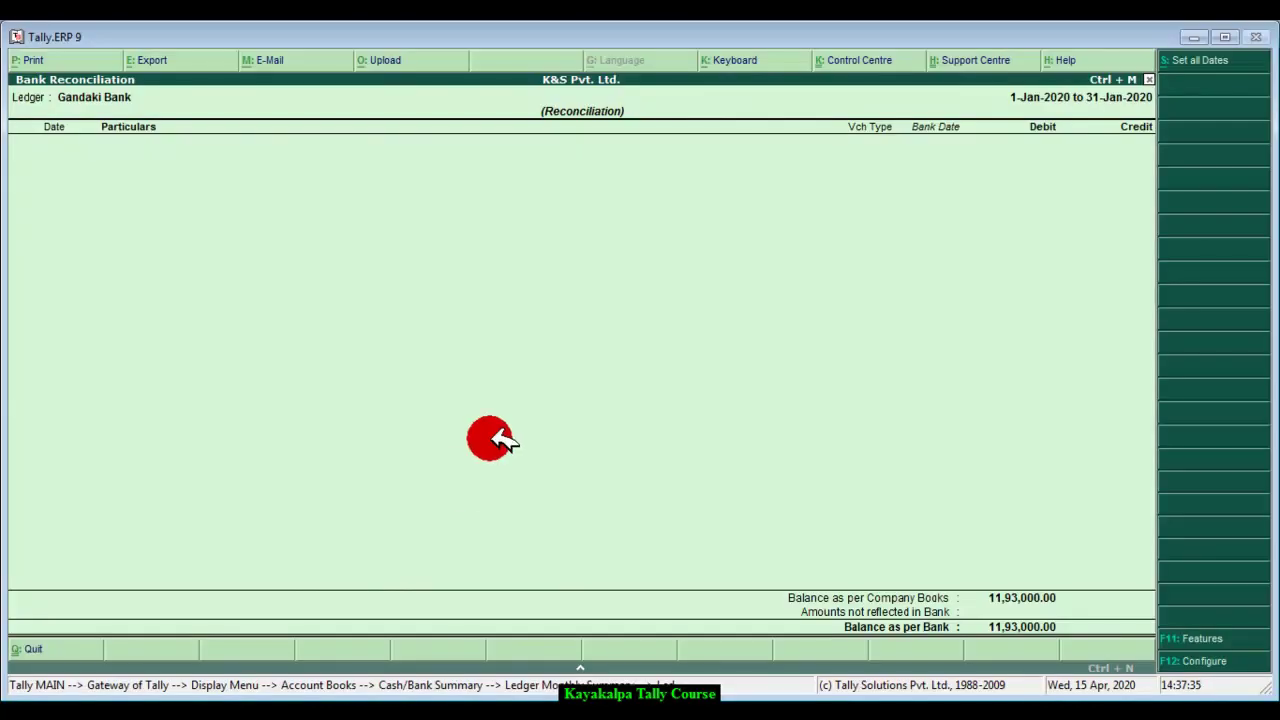
{"action": "key", "text": "Escape"}
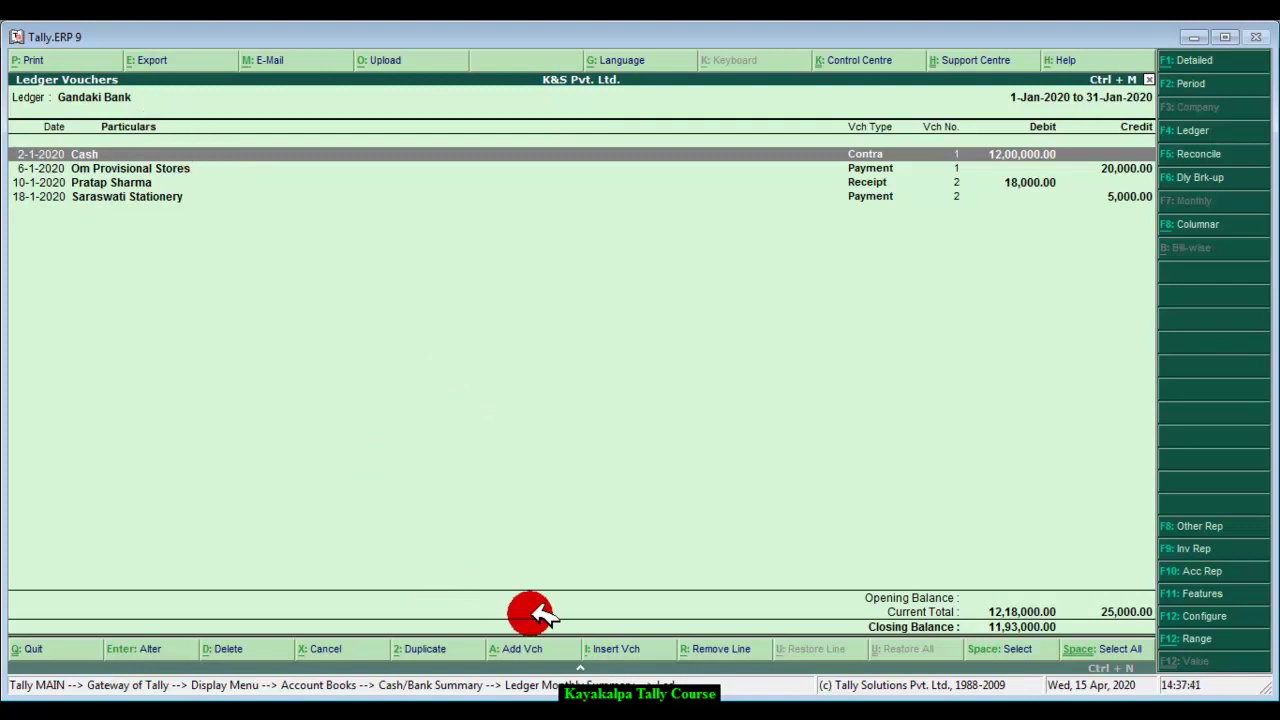
Step: Insert a new Receipt voucher into Gandaki Bank's ledger dated 25-1-2020
{"action": "left_click", "coordinate": [625, 650]}
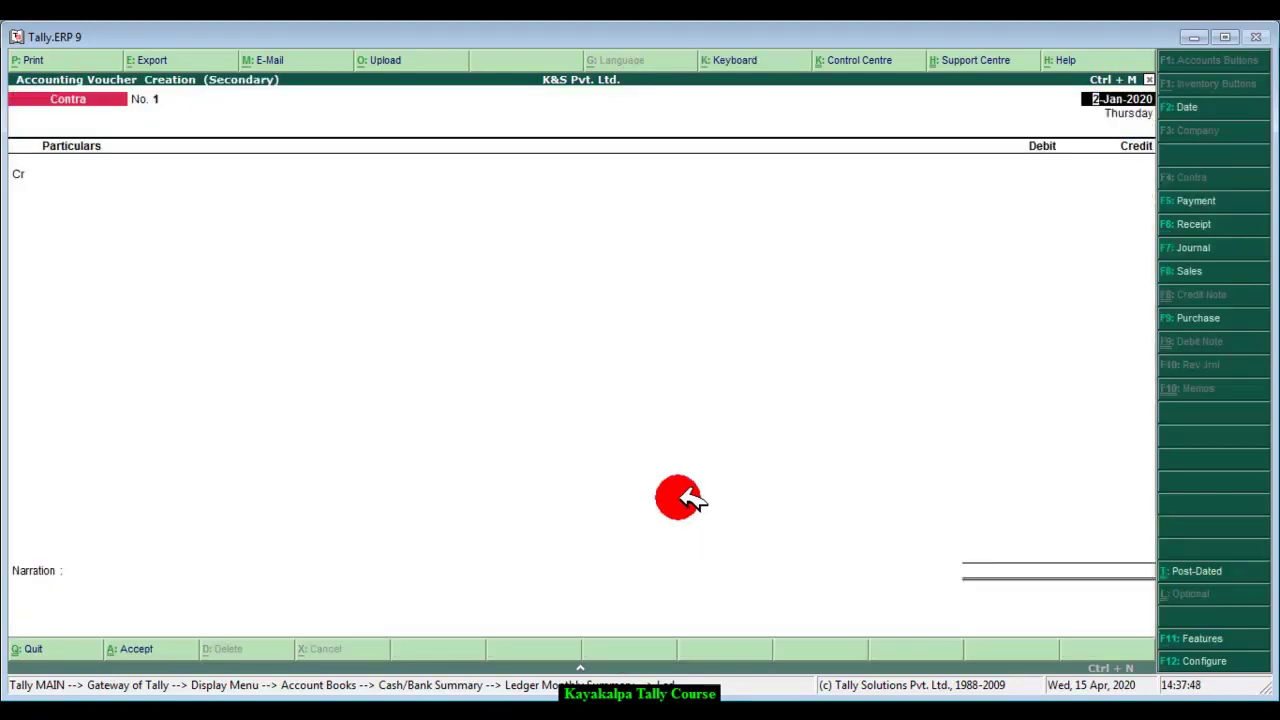
{"action": "left_click", "coordinate": [310, 712]}
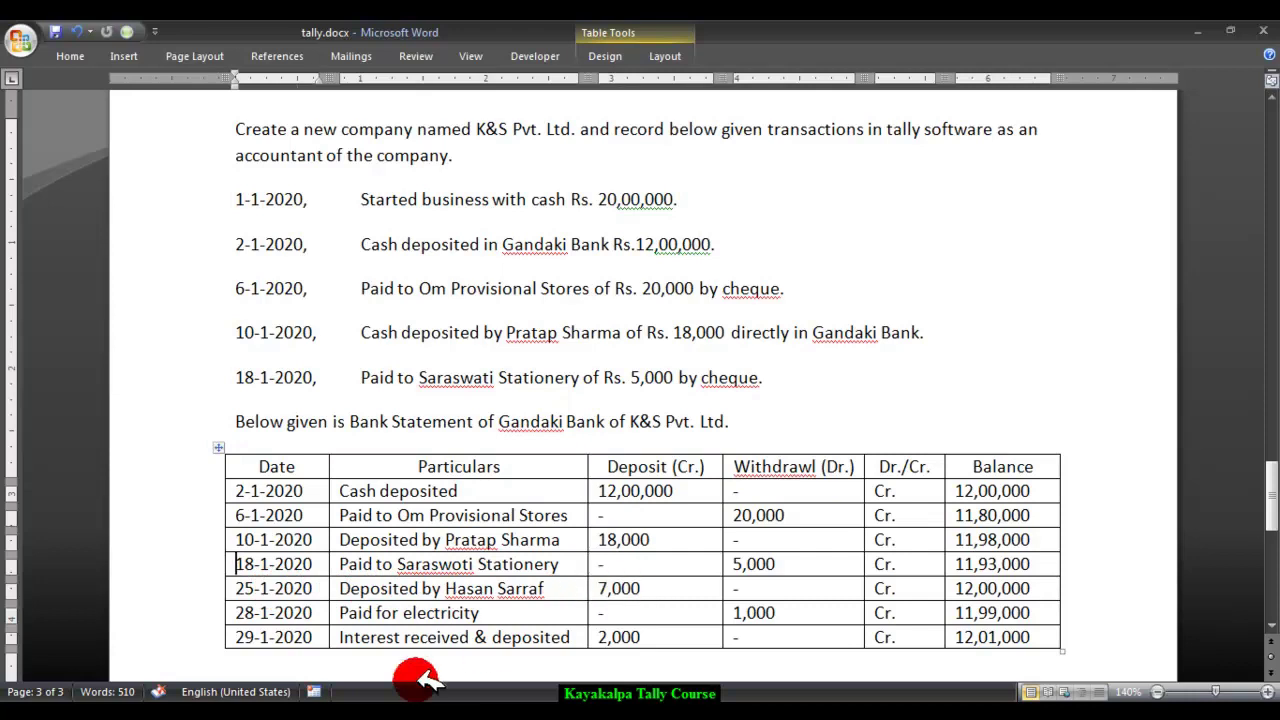
{"action": "left_click", "coordinate": [420, 715]}
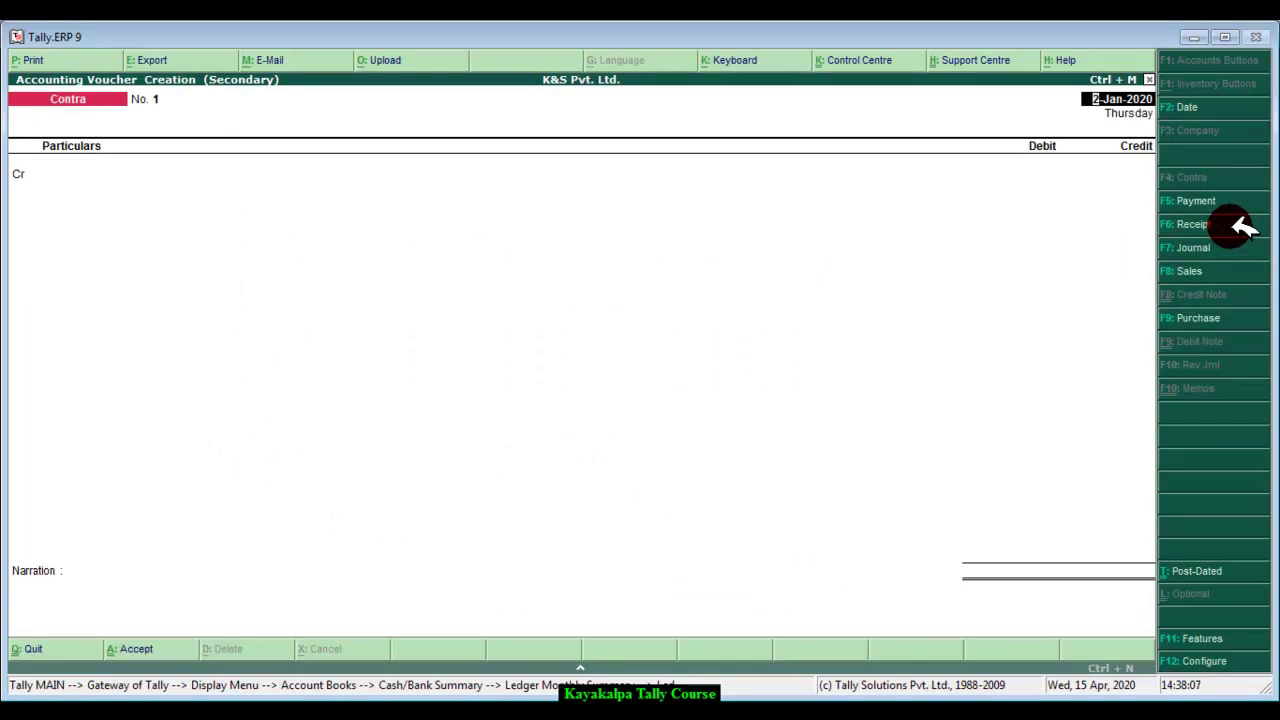
{"action": "left_click", "coordinate": [1240, 227]}
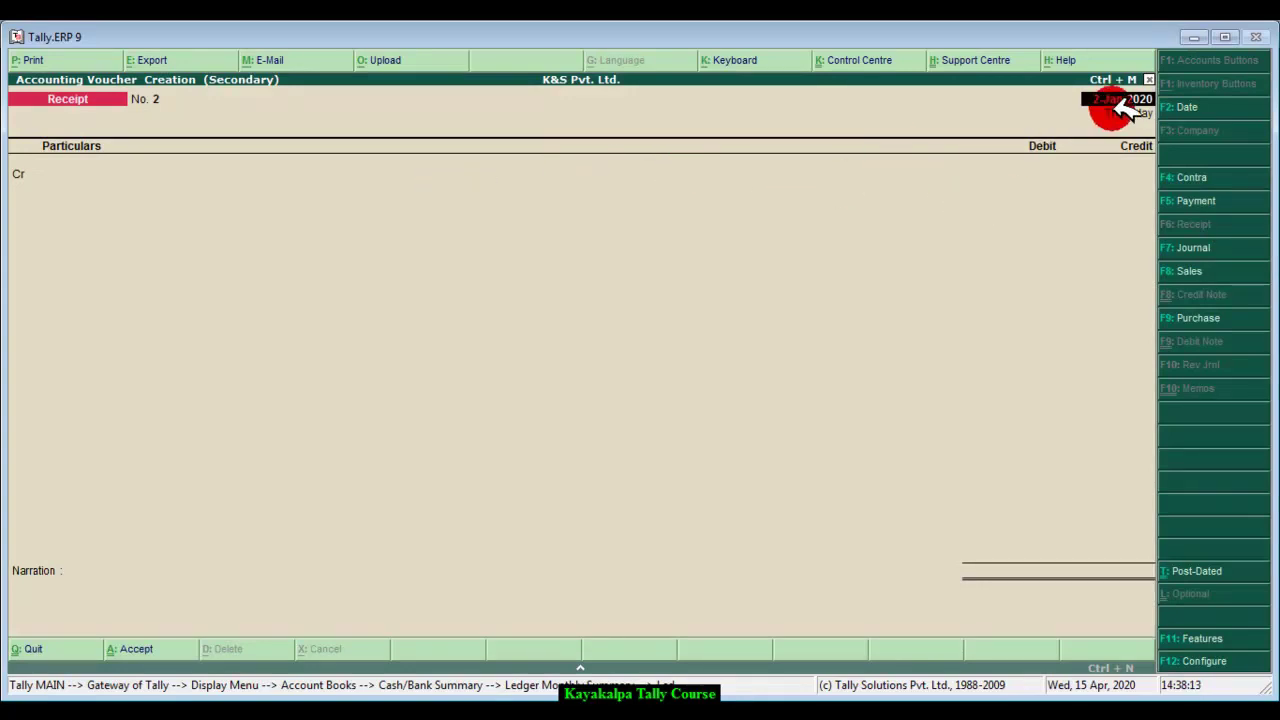
{"action": "key", "text": "BackSpace"}
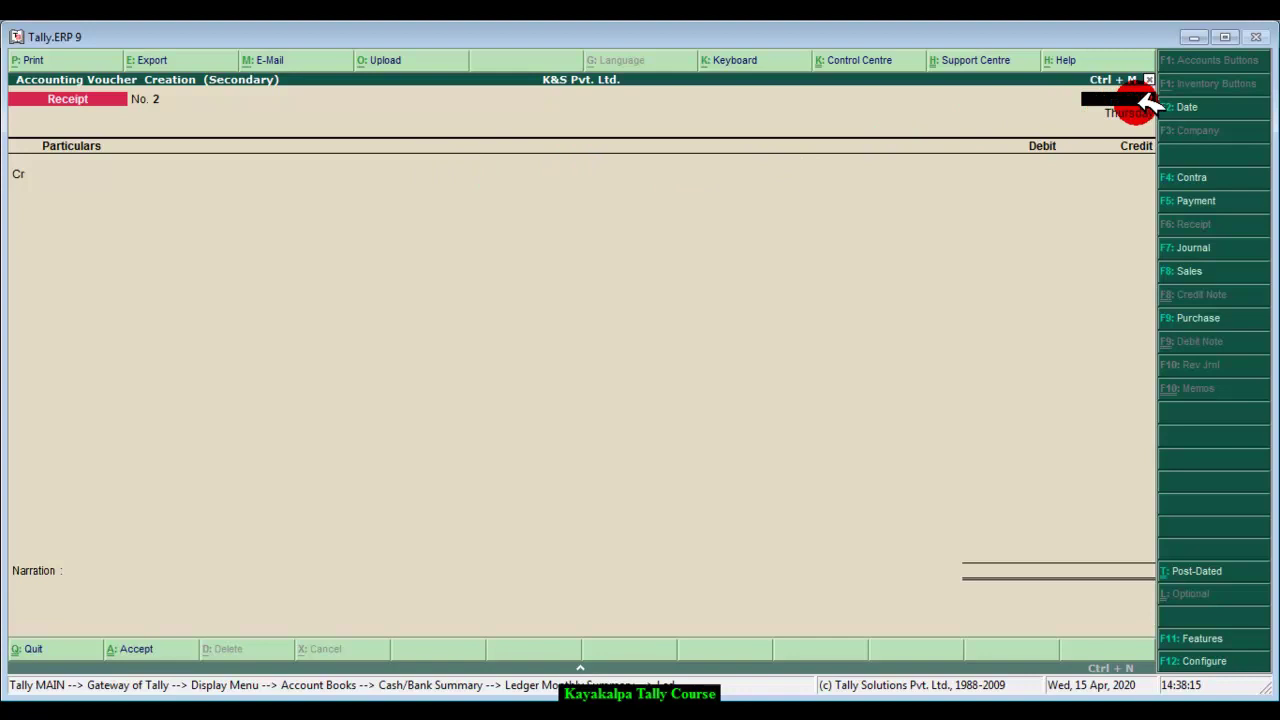
{"action": "type", "text": "25-1-20"}
{"action": "key", "text": "Return"}
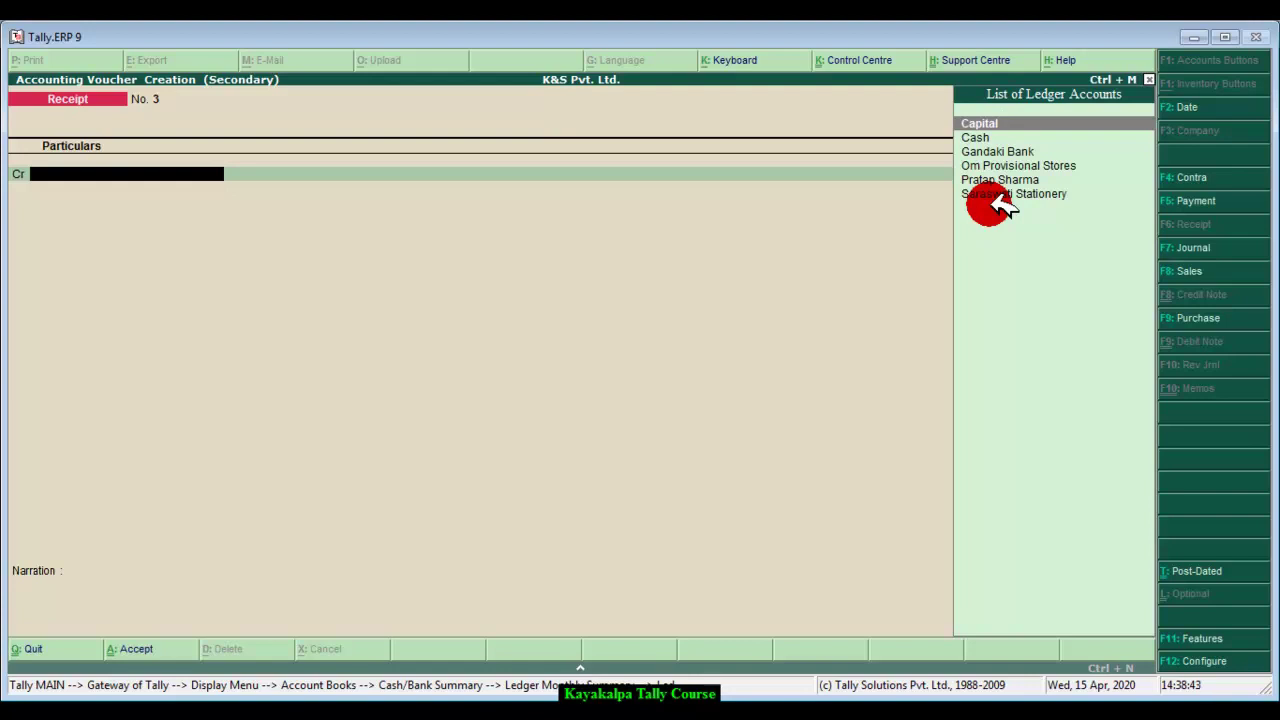
Step: Create a ledger with the customer's name under Sundry Debtors for the receipt's credit line
{"action": "key", "text": "alt+c"}
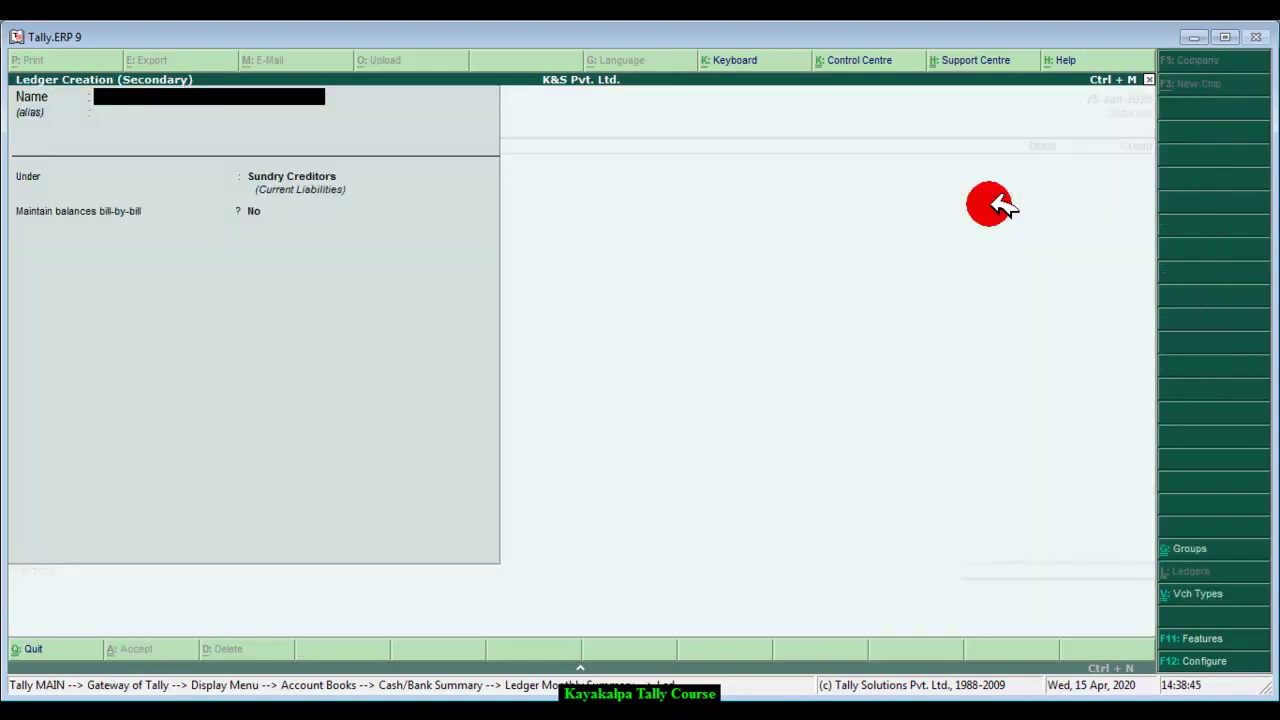
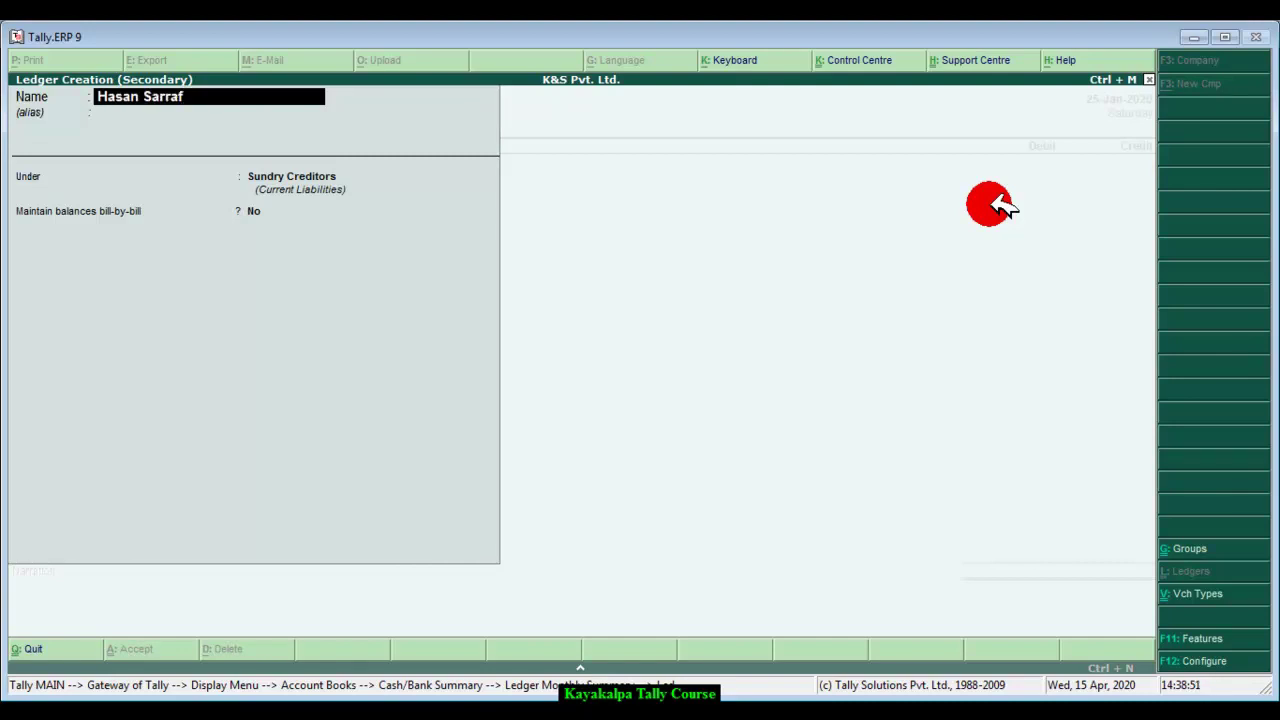
{"action": "key", "text": "Return"}
{"action": "key", "text": "Return"}
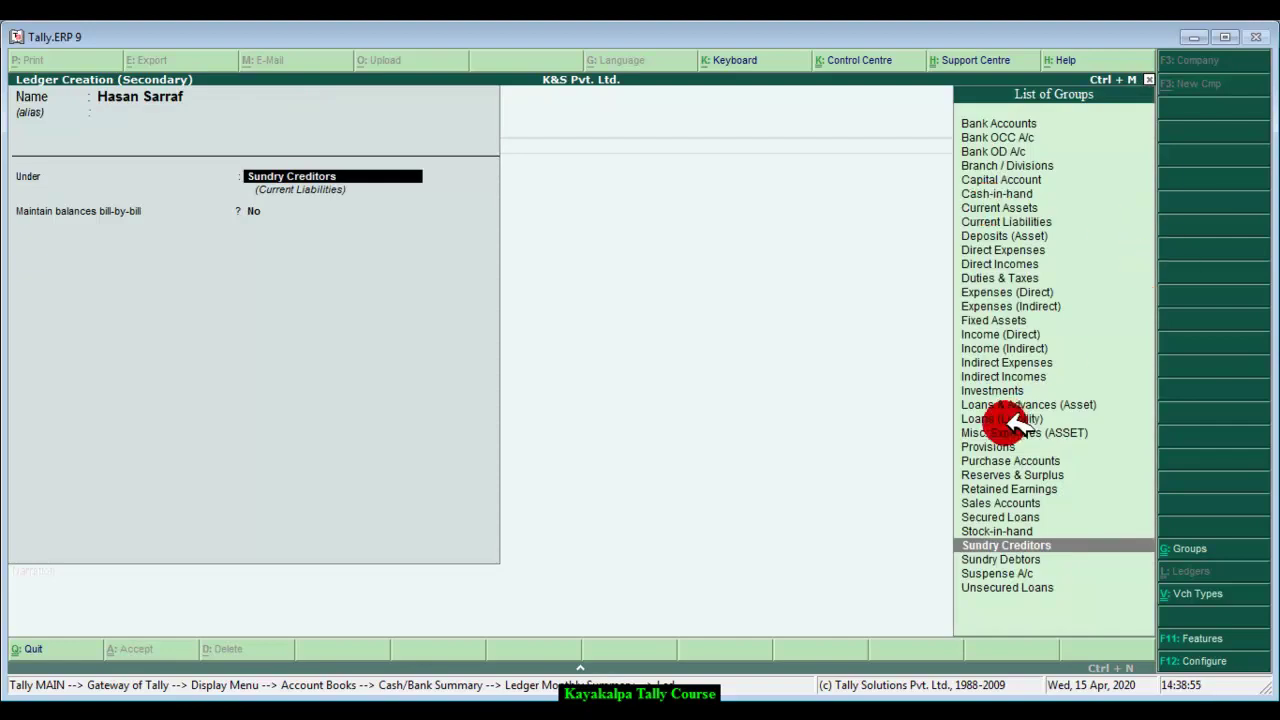
{"action": "left_click", "coordinate": [1032, 558]}
{"action": "left_click", "coordinate": [1032, 560]}
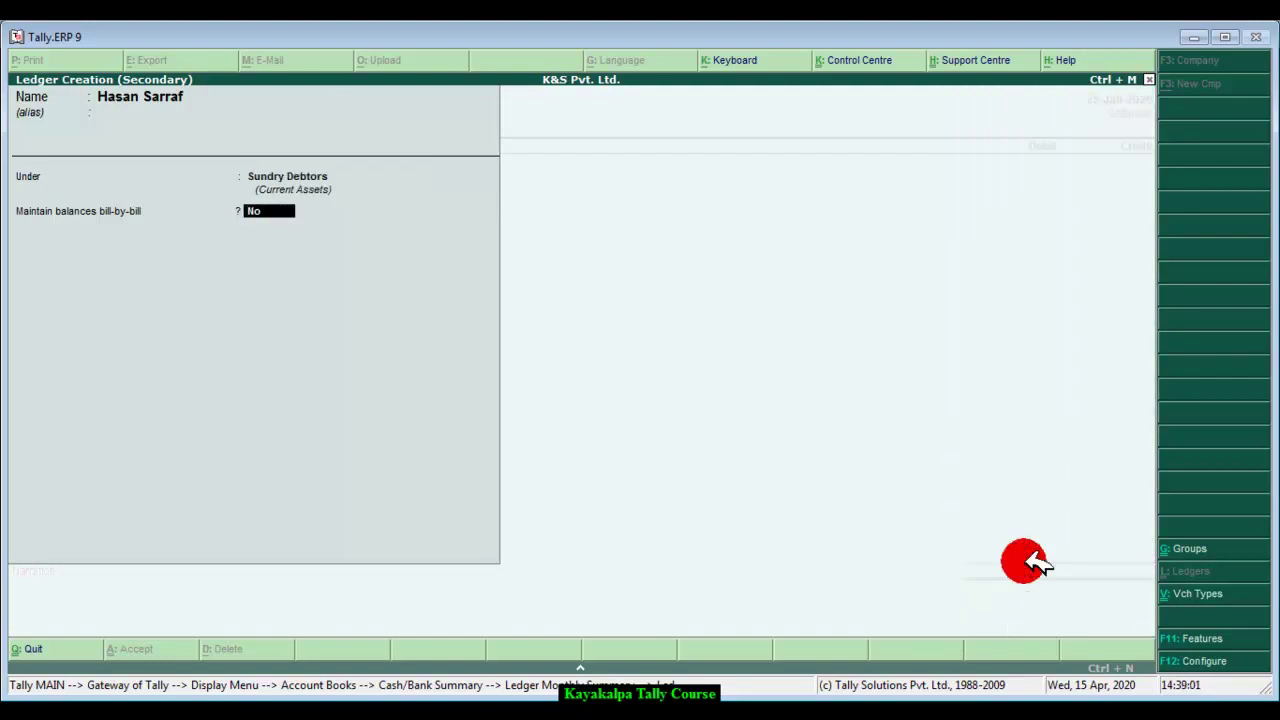
{"action": "left_click", "coordinate": [265, 218]}
{"action": "key", "text": "Return"}
{"action": "key", "text": "Return"}
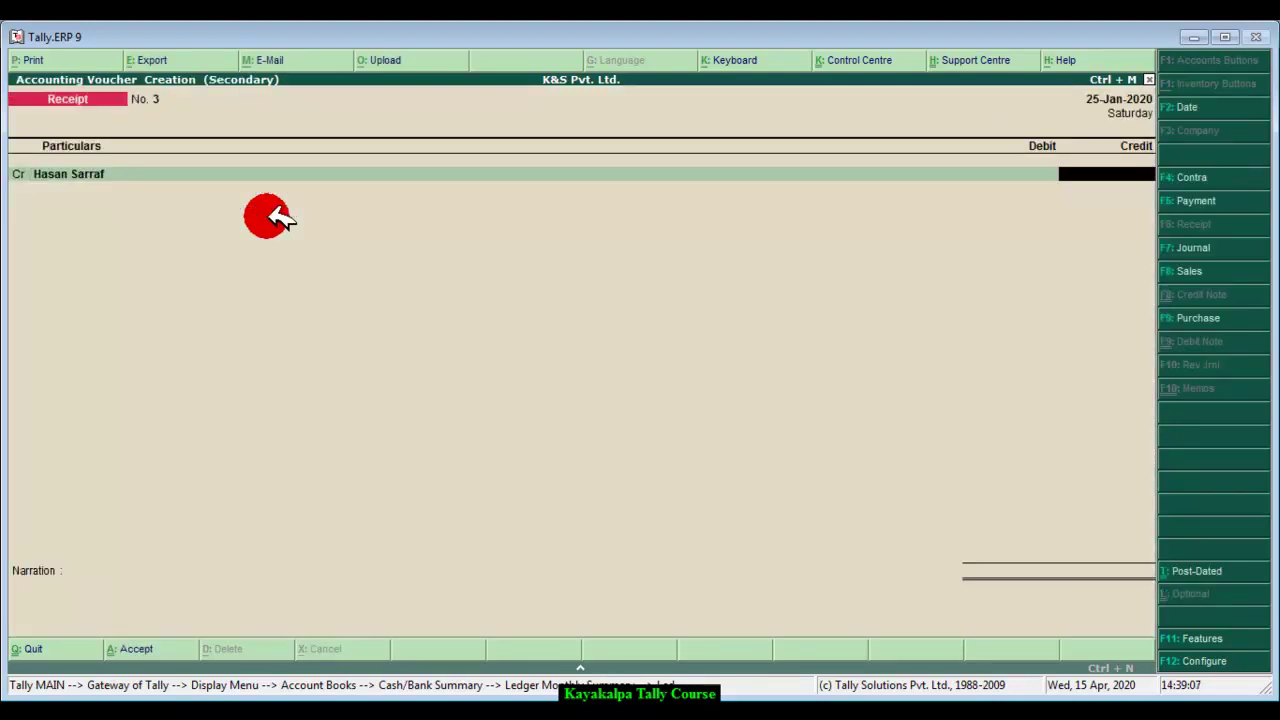
Step: Credit the customer 7,000 and debit Gandaki Bank 7,000
{"action": "type", "text": "7000"}
{"action": "key", "text": "Return"}
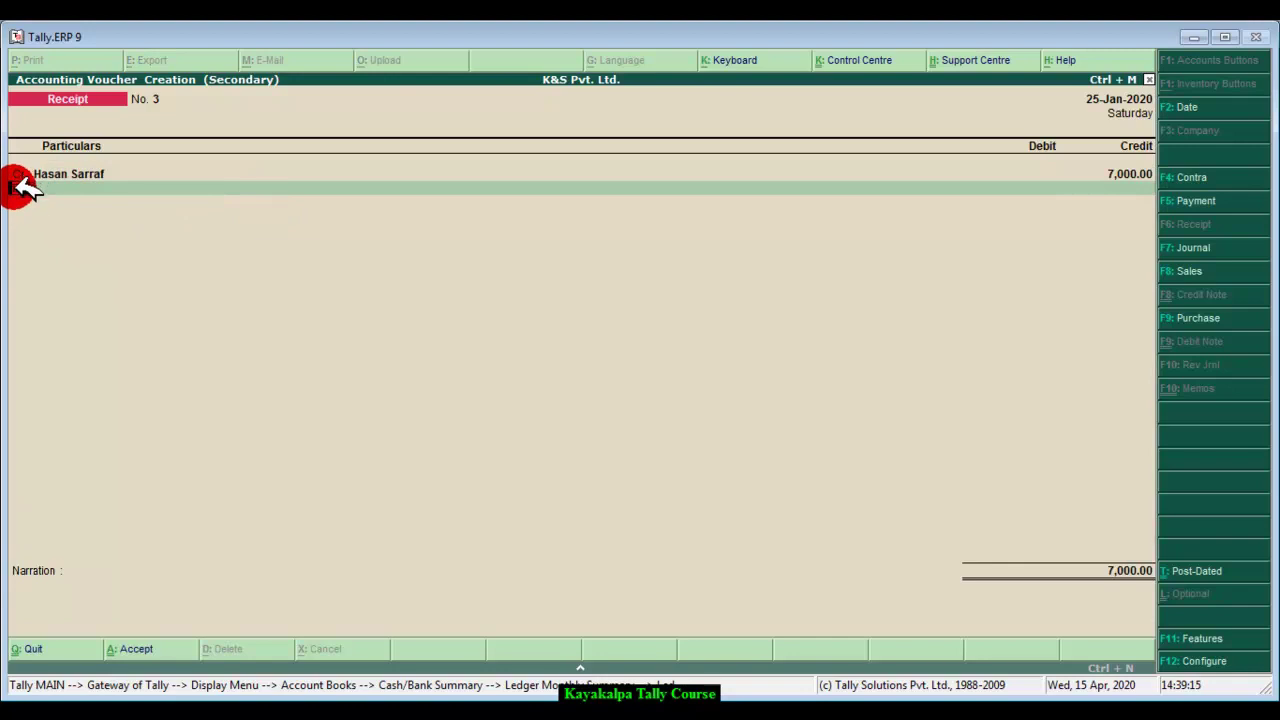
{"action": "type", "text": "d"}
{"action": "key", "text": "Return"}
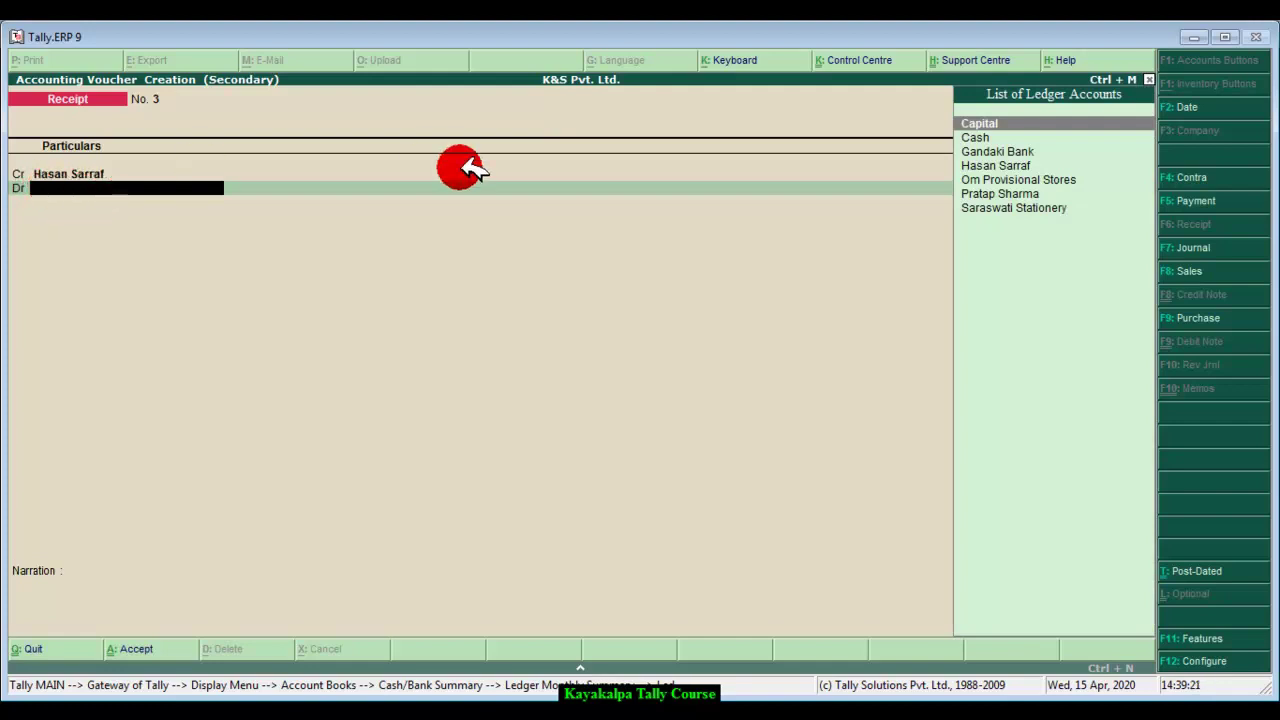
{"action": "left_click", "coordinate": [997, 155]}
{"action": "left_click", "coordinate": [997, 155]}
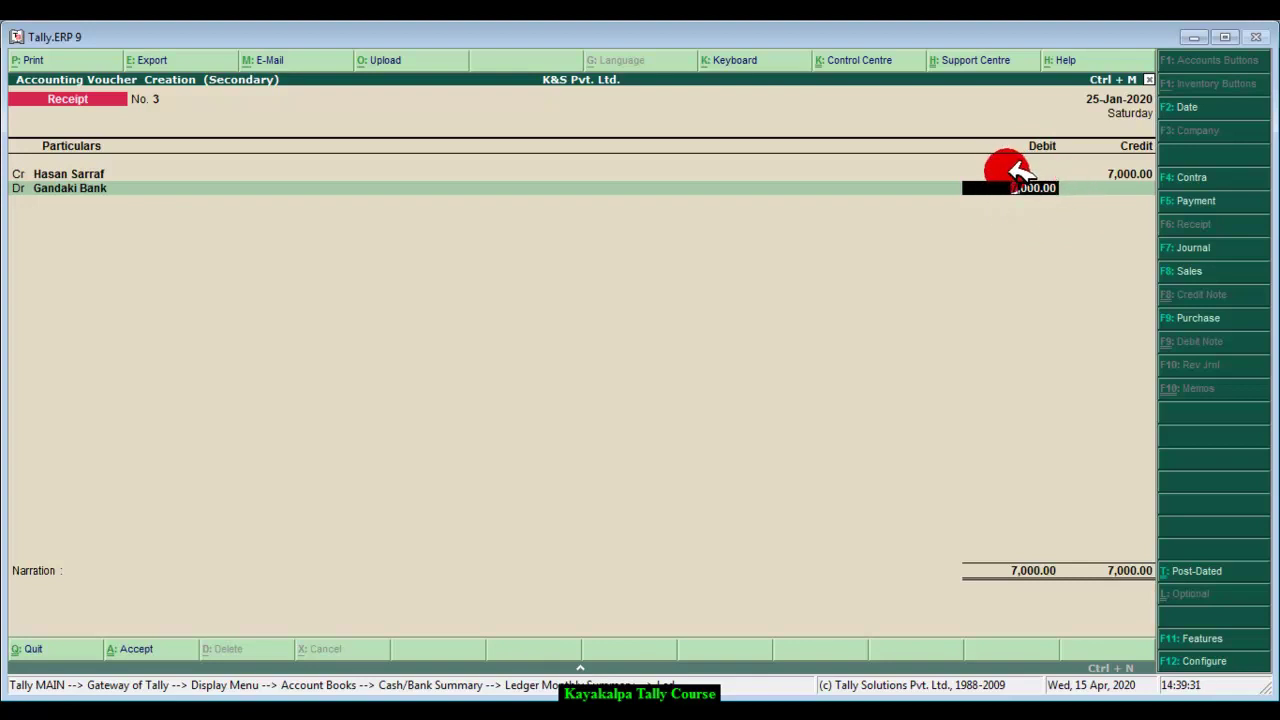
{"action": "key", "text": "Return"}
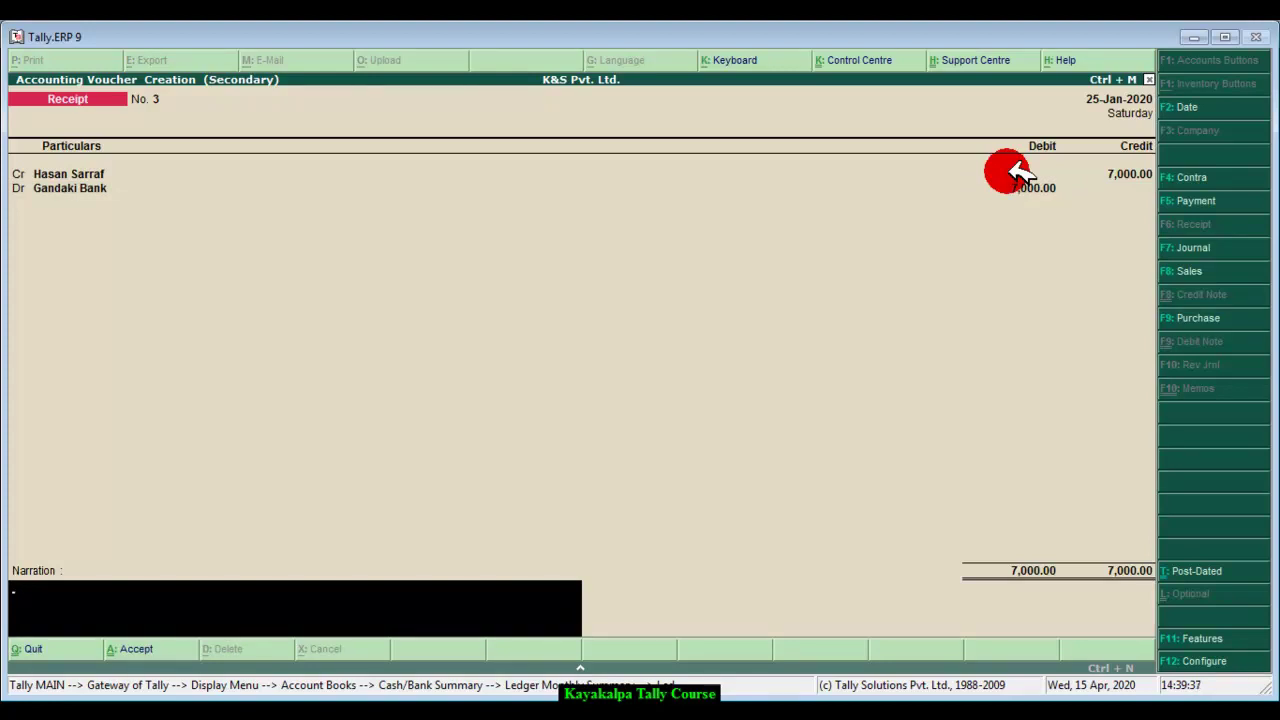
Step: Add narration 'Being cash deposited by customer.' and save Receipt No. 3
{"action": "type", "text": "Being cash deposited by"}
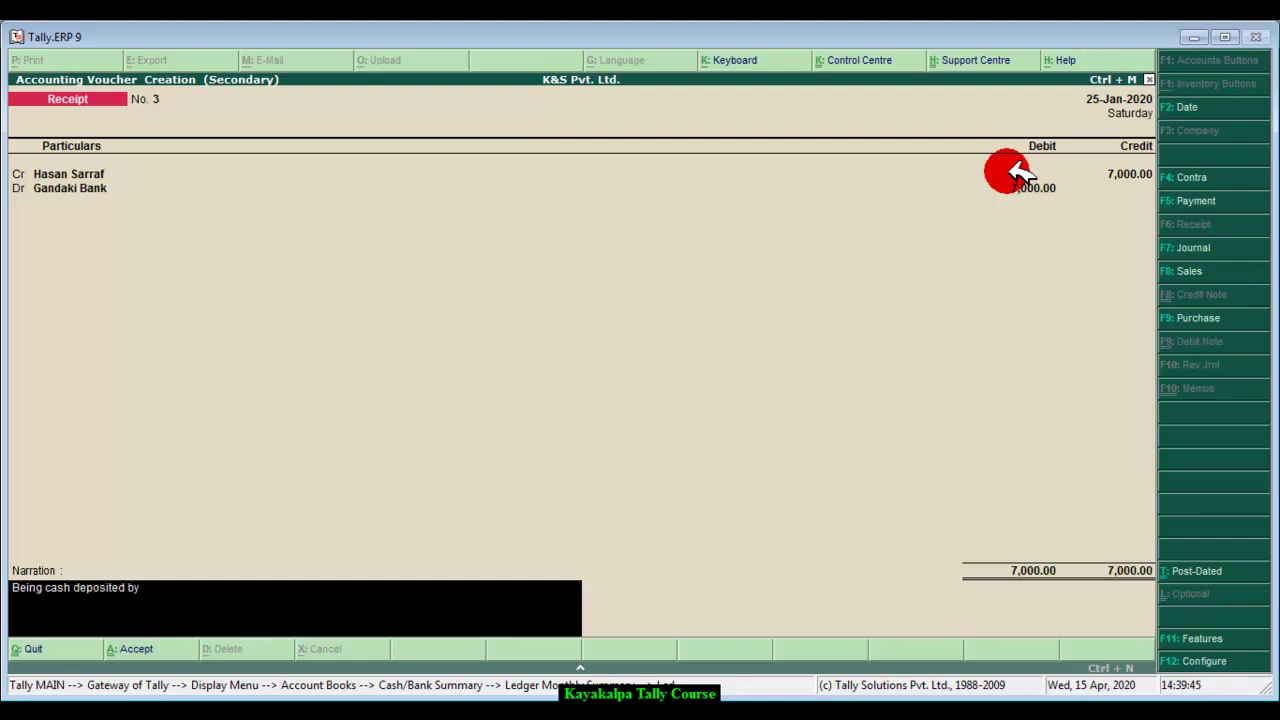
{"action": "type", "text": "mer."}
{"action": "key", "text": "Return"}
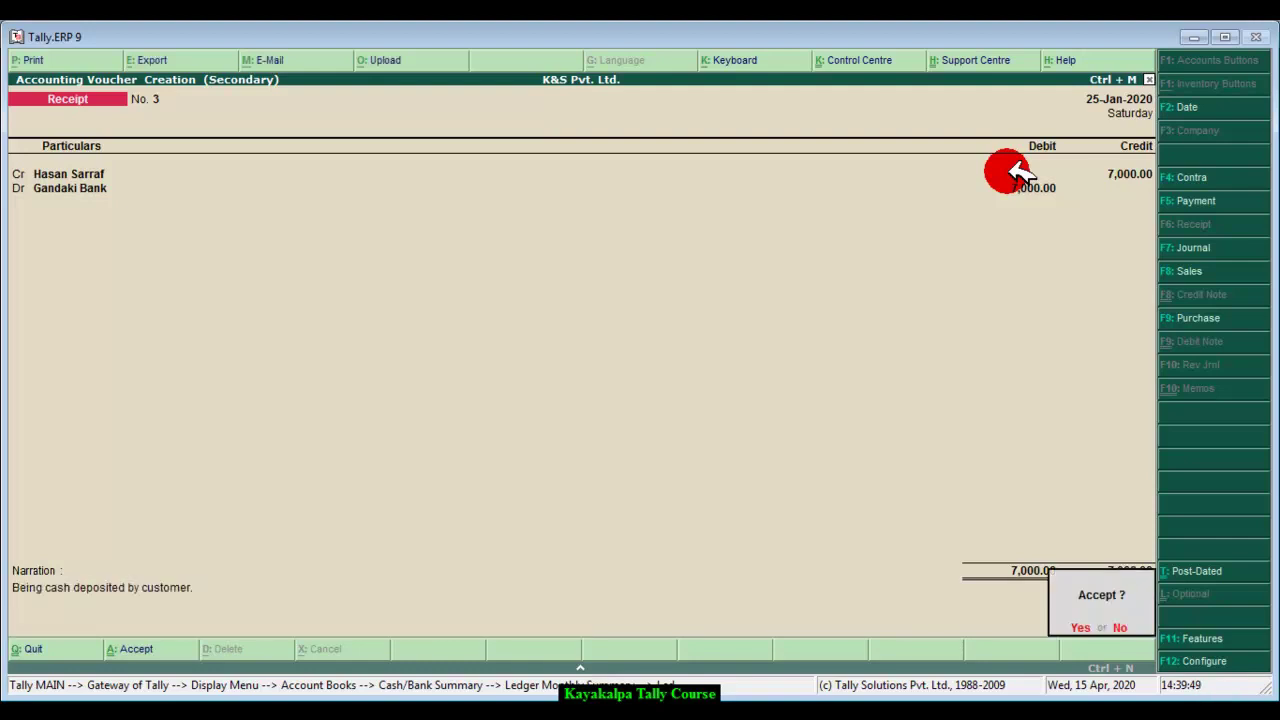
{"action": "key", "text": "Return"}
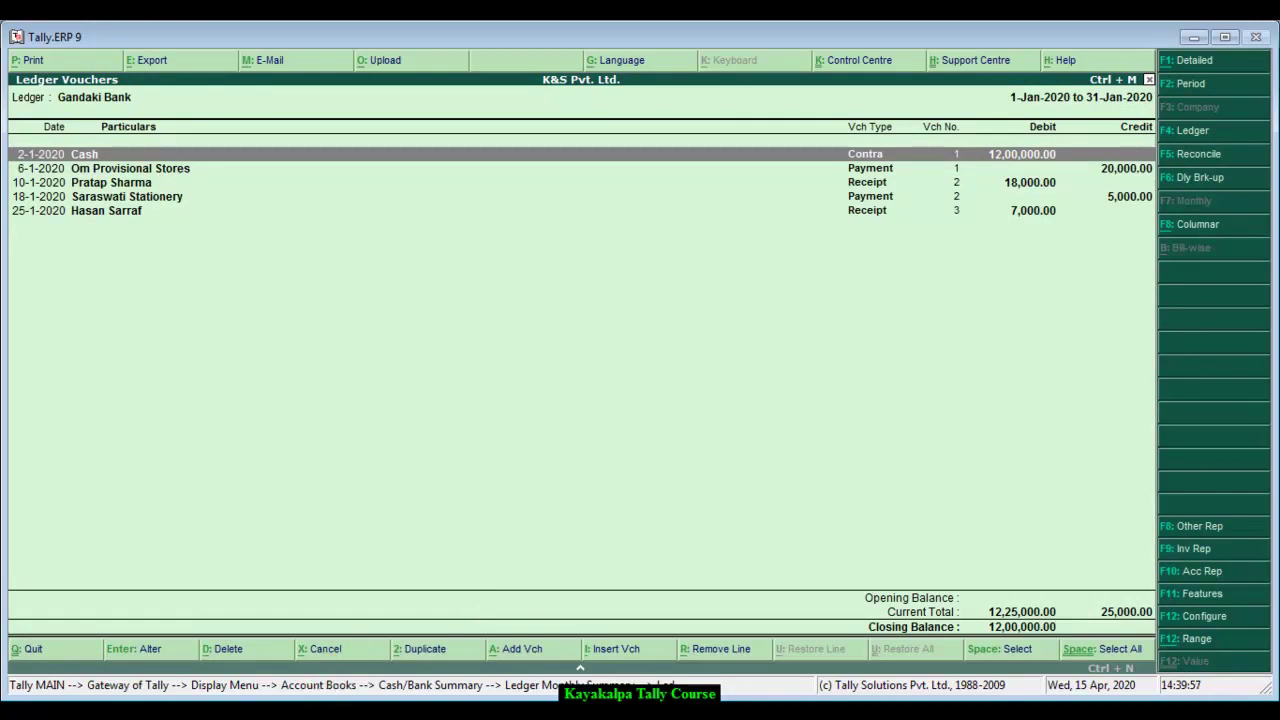
Step: Recheck the bank statement in Word, then insert a new voucher into Gandaki Bank's Ledger Vouchers
{"action": "key", "text": "alt+Tab"}
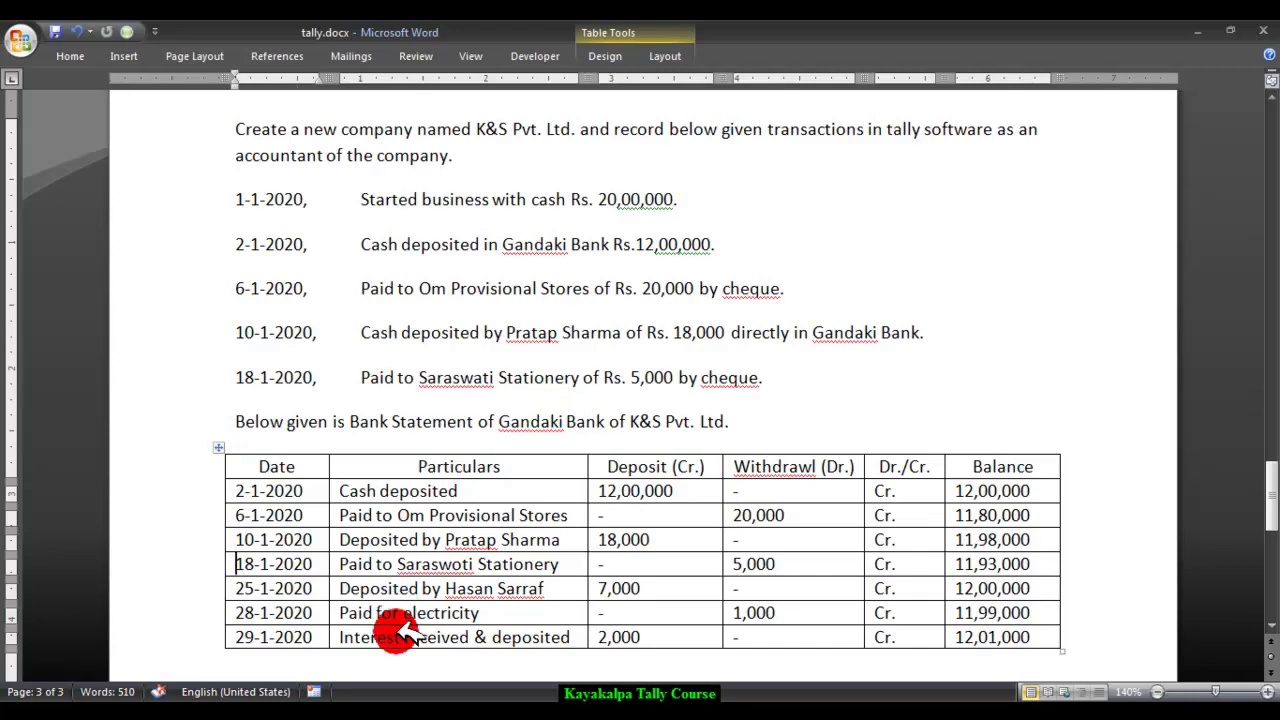
{"action": "left_click", "coordinate": [383, 712]}
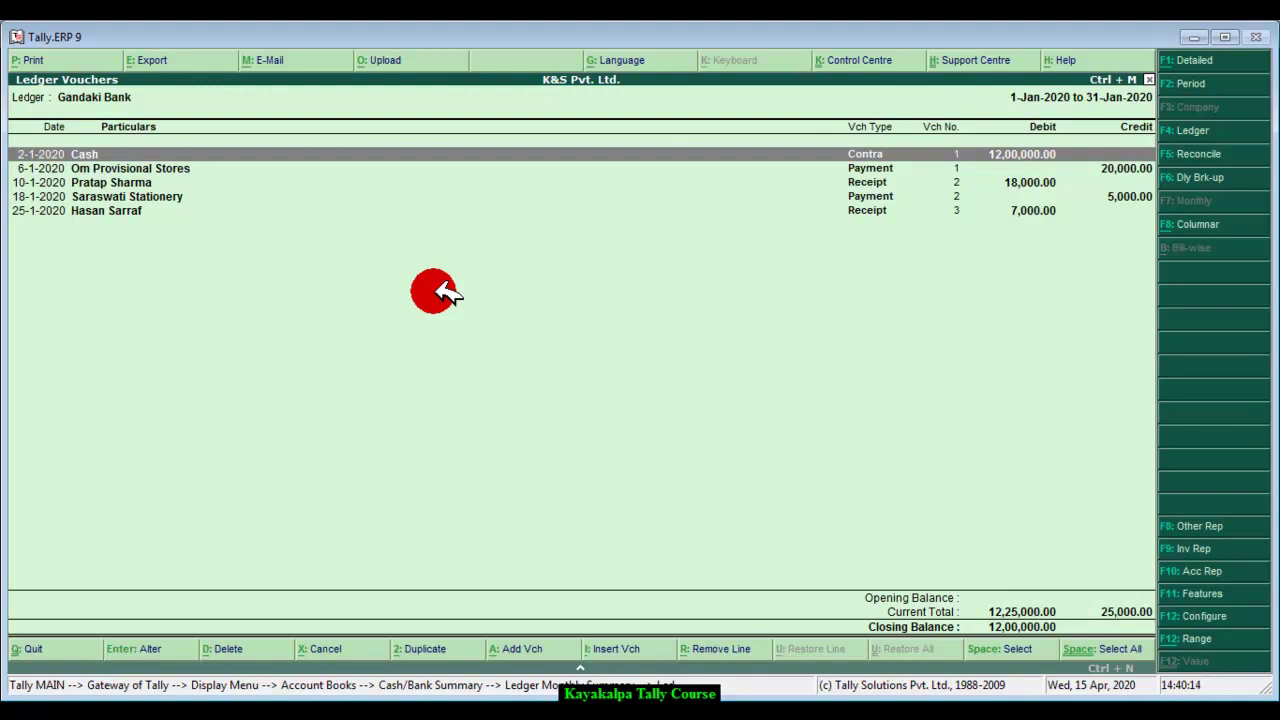
{"action": "left_click", "coordinate": [628, 648]}
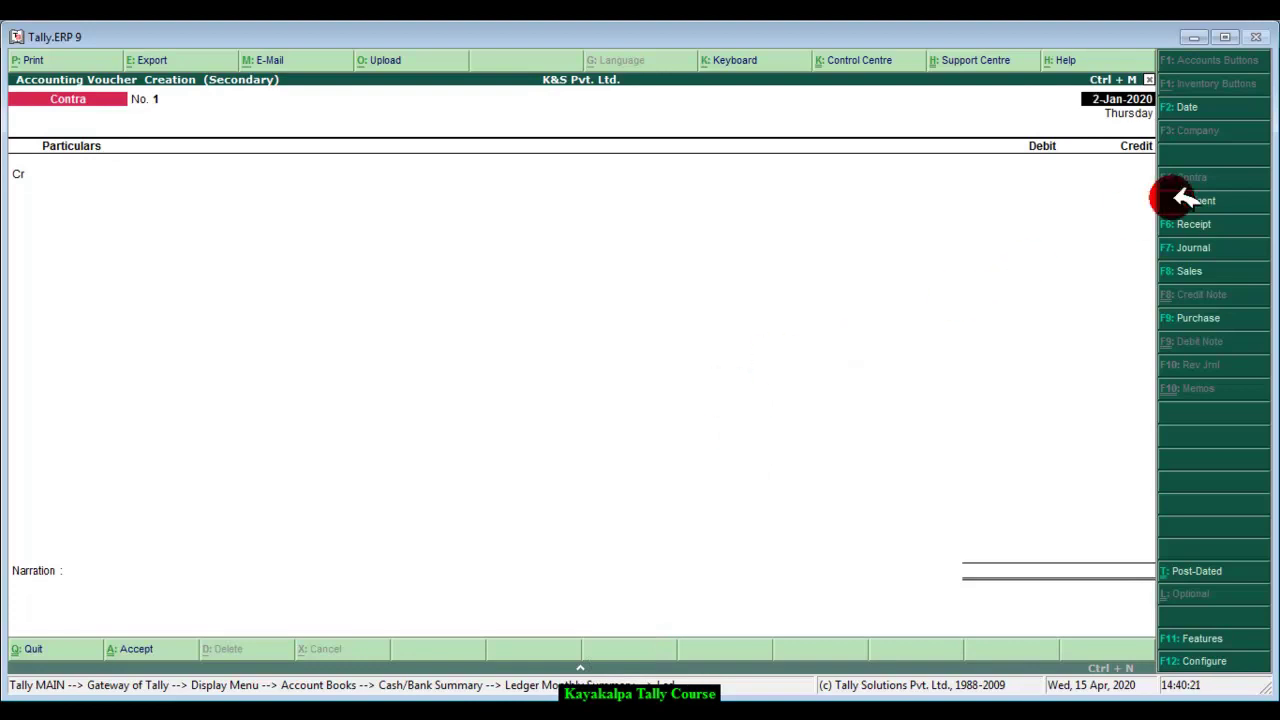
Step: Switch the new voucher to a Payment dated 28-Jan-2020
{"action": "left_click", "coordinate": [1238, 199]}
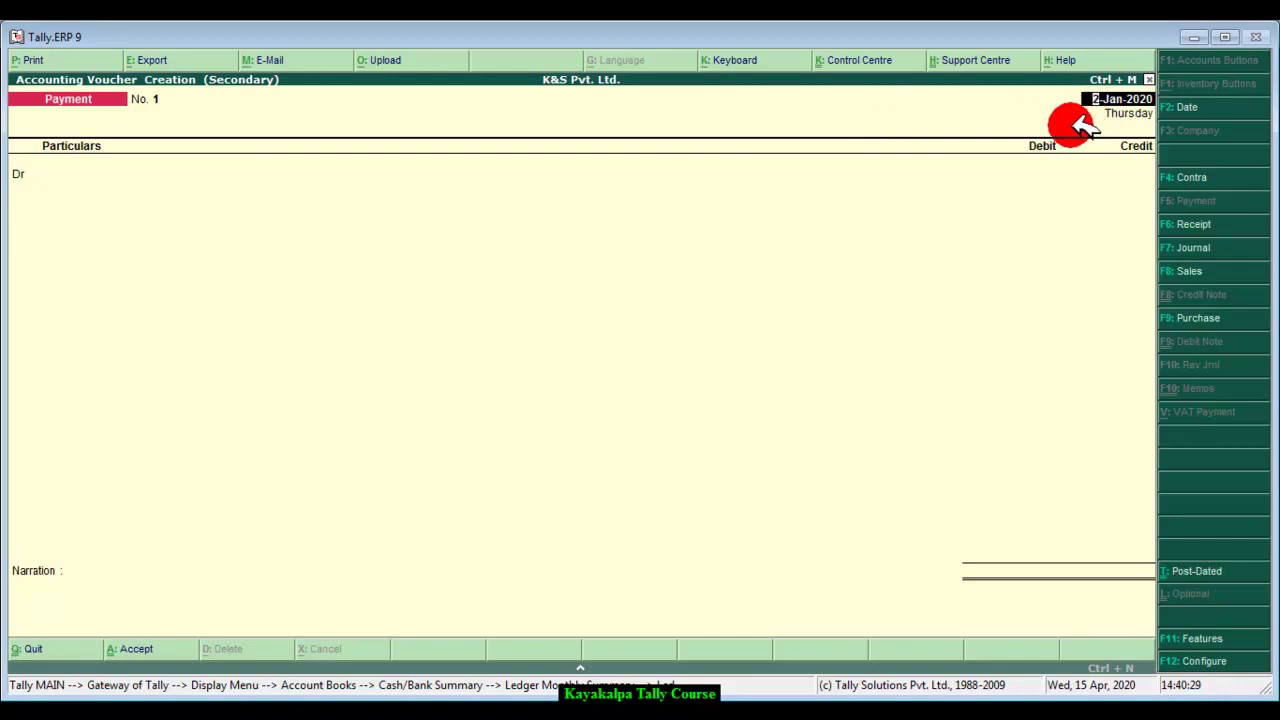
{"action": "type", "text": "28"}
{"action": "type", "text": "1 2020"}
{"action": "key", "text": "Return"}
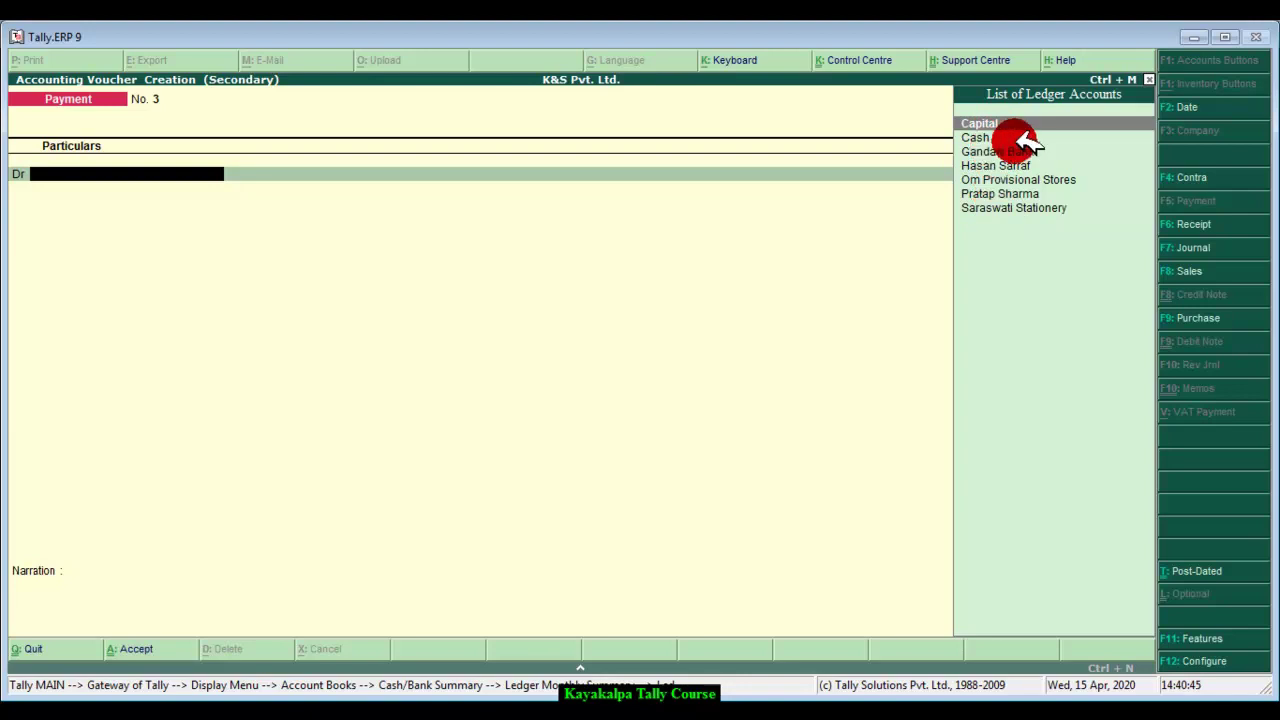
Step: Create an Electricity ledger under Indirect Expenses for the debit line
{"action": "key", "text": "alt+c"}
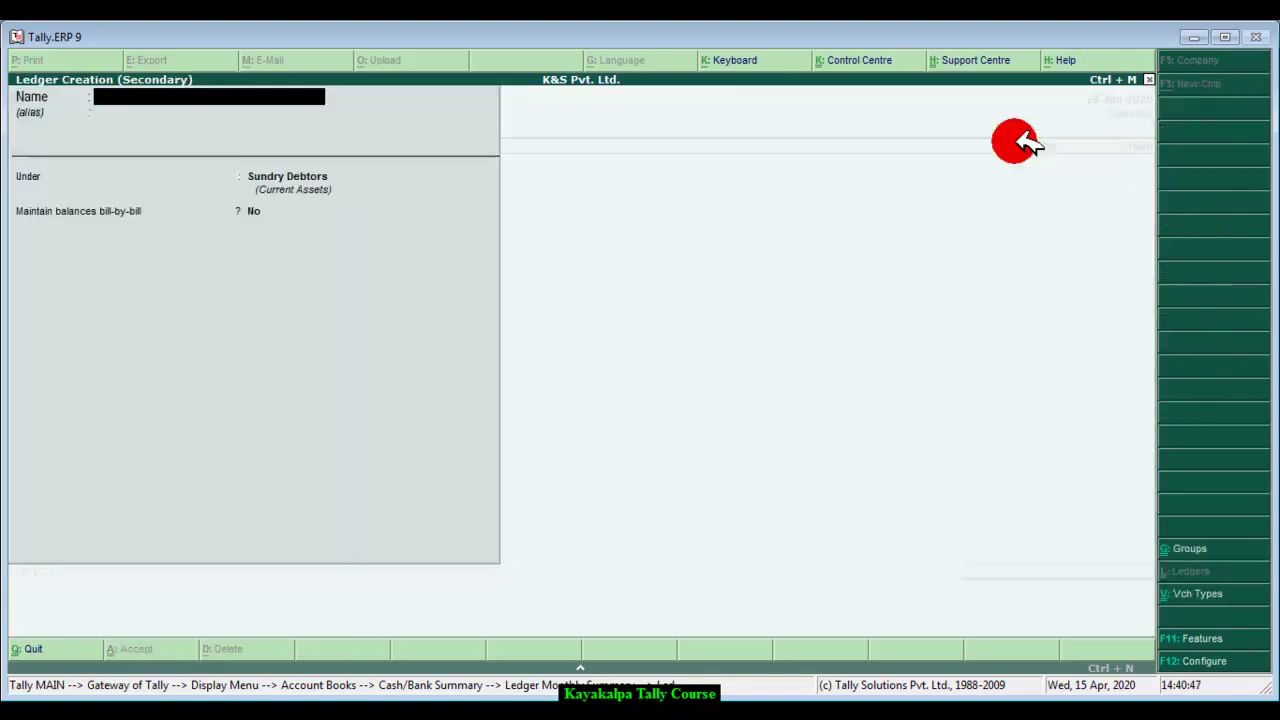
{"action": "type", "text": "Elect"}
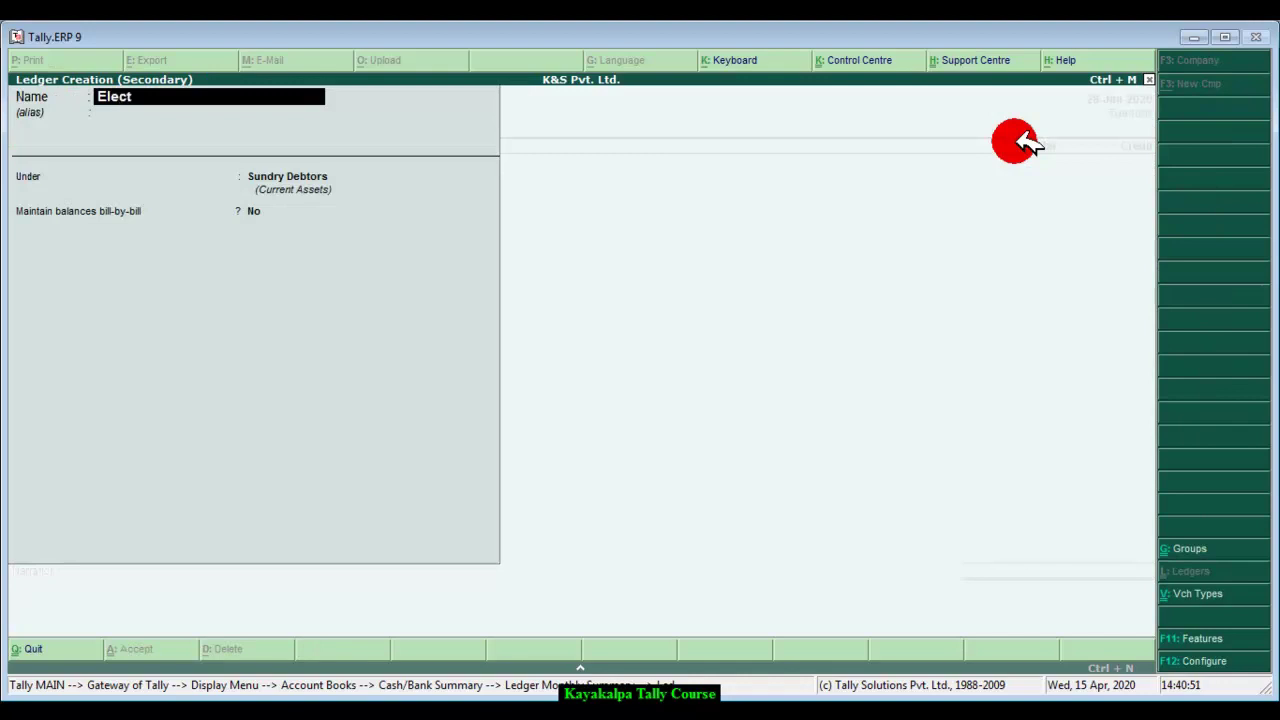
{"action": "type", "text": "ricity"}
{"action": "key", "text": "Return"}
{"action": "key", "text": "Return"}
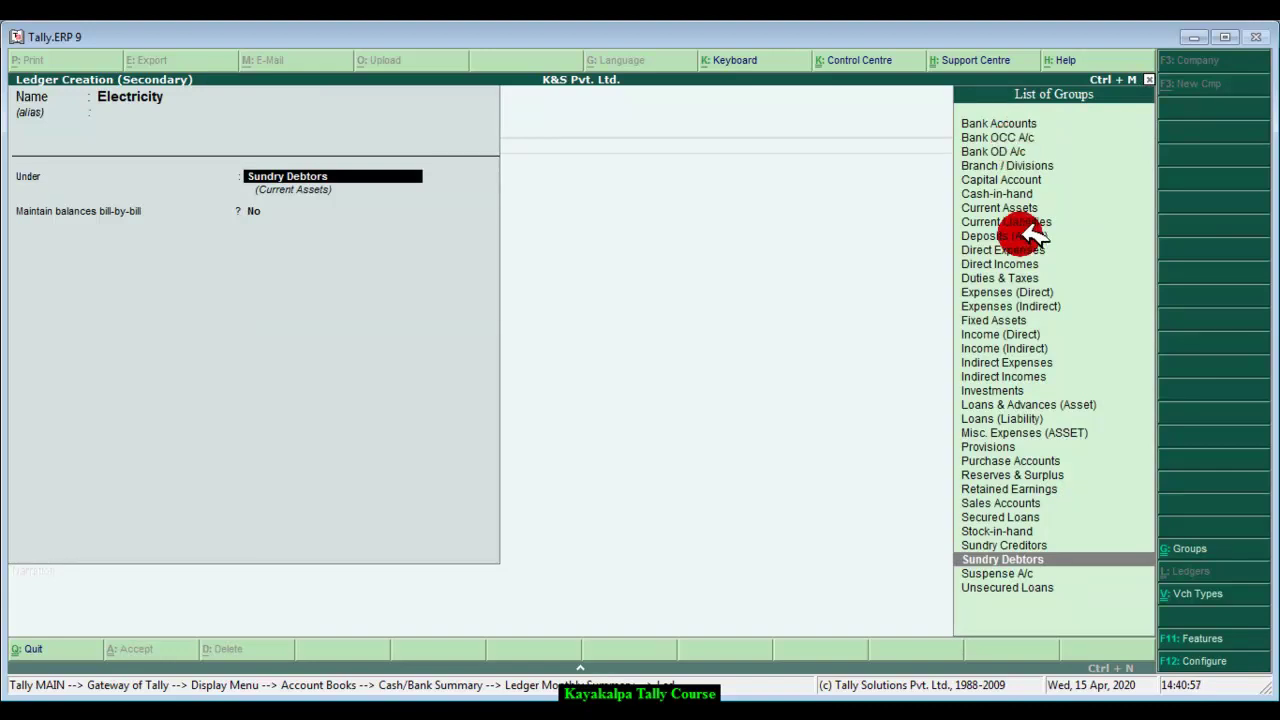
{"action": "left_click", "coordinate": [1012, 362]}
{"action": "left_click", "coordinate": [1012, 362]}
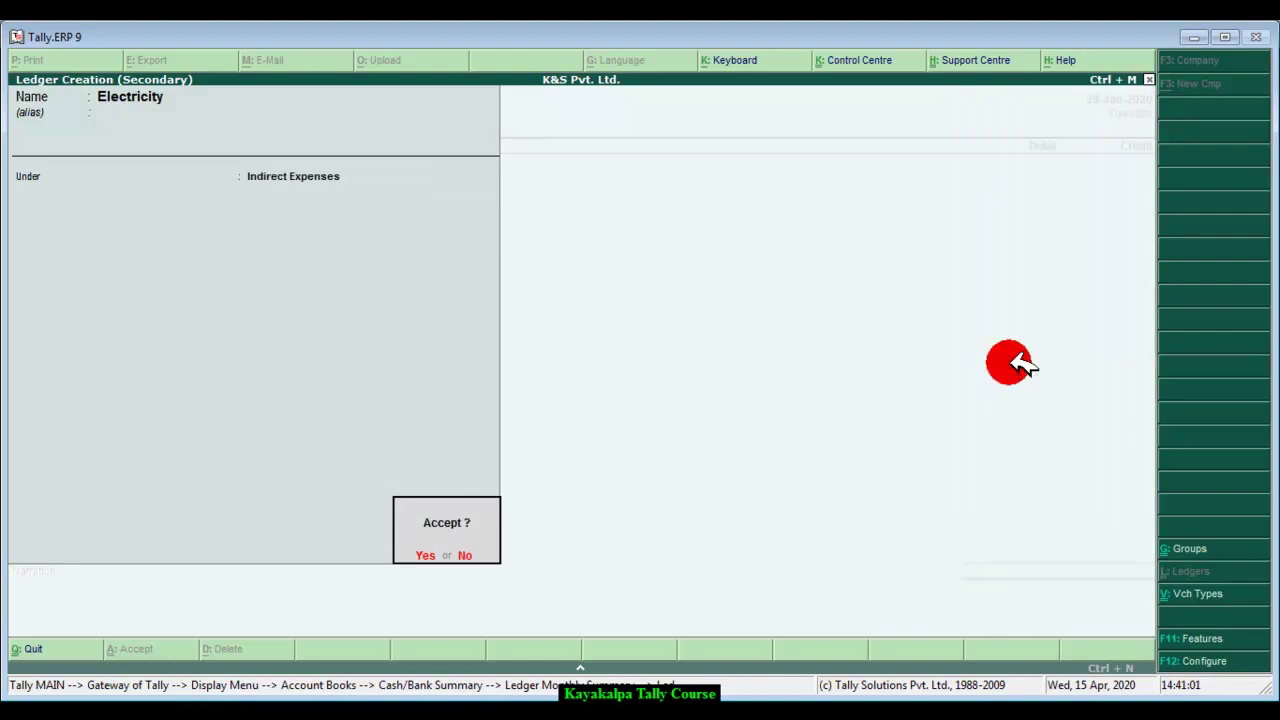
{"action": "key", "text": "Return"}
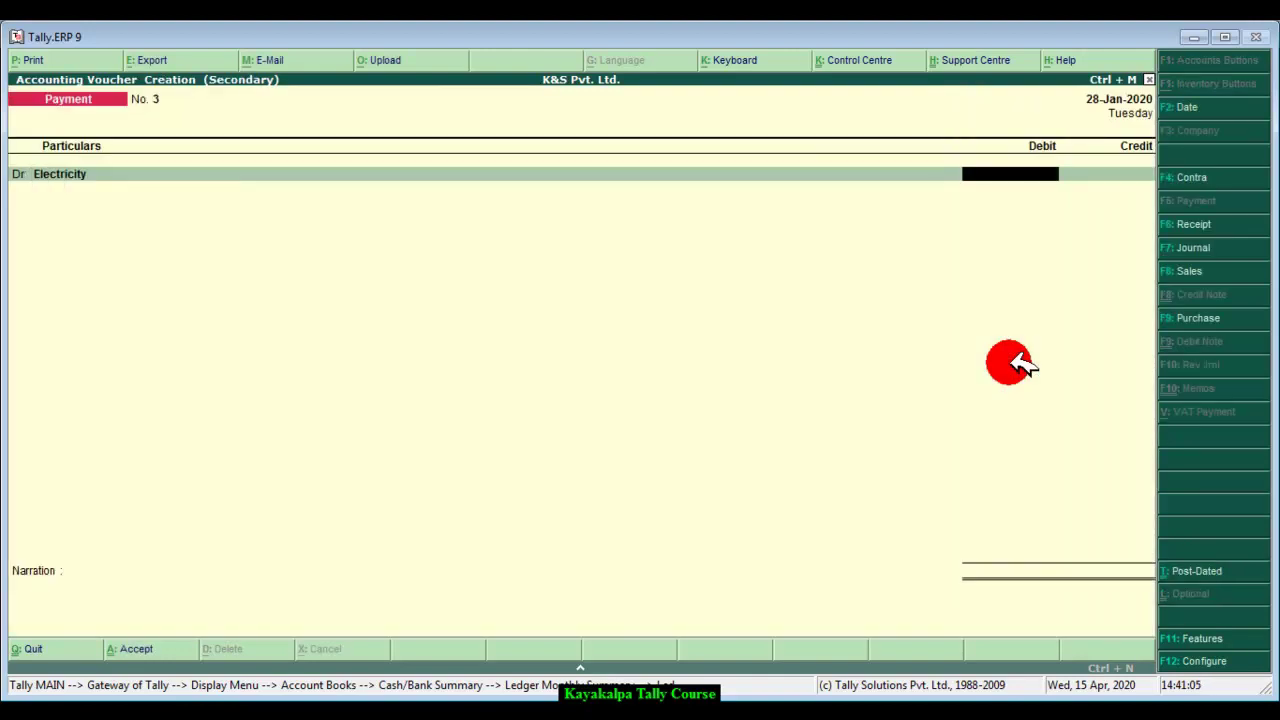
Step: Debit Electricity 1,000, credit Gandaki Bank, narrate 'Being electricity paid by bank.' and save
{"action": "type", "text": "1000"}
{"action": "key", "text": "Return"}
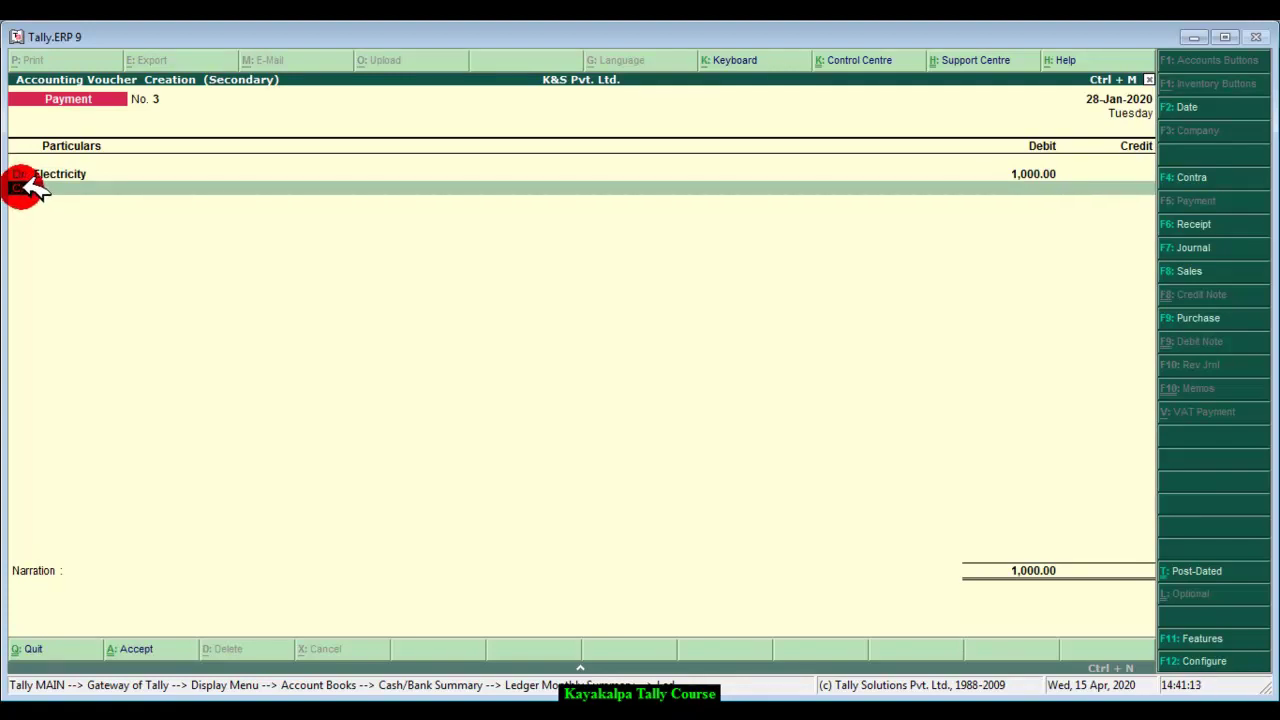
{"action": "key", "text": "Return"}
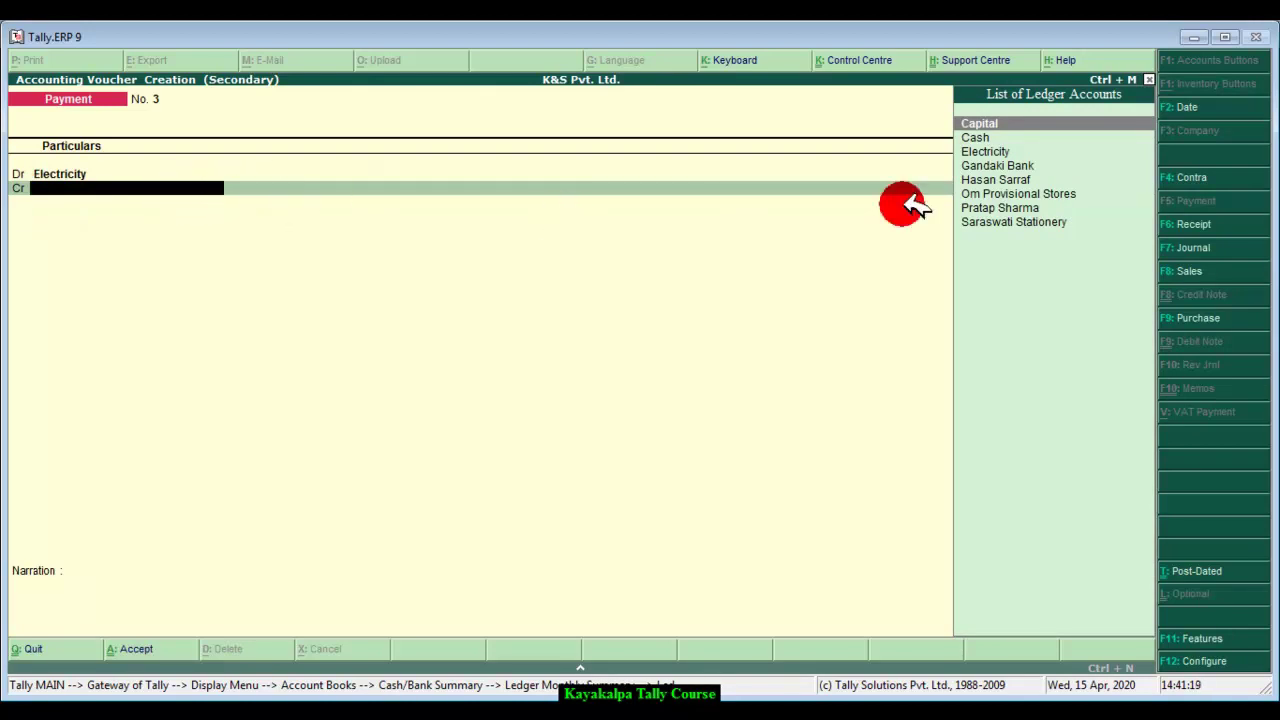
{"action": "left_click", "coordinate": [1027, 168]}
{"action": "left_click", "coordinate": [1027, 168]}
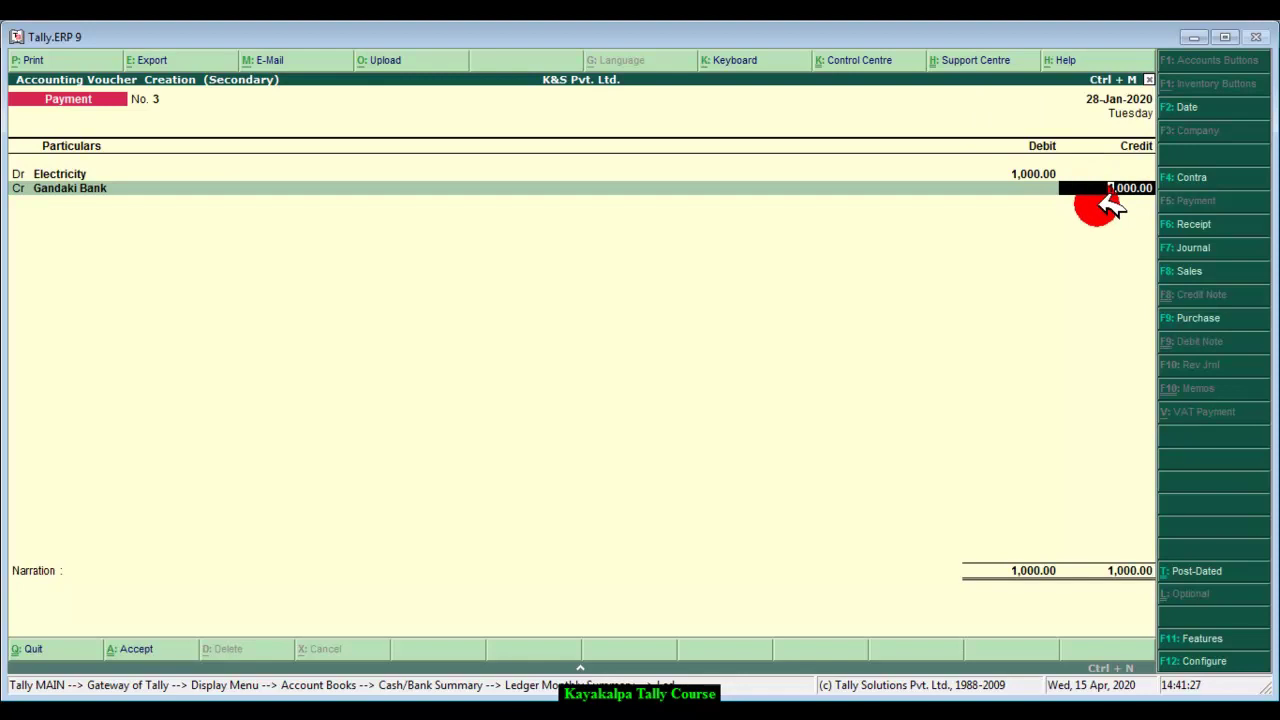
{"action": "key", "text": "Return"}
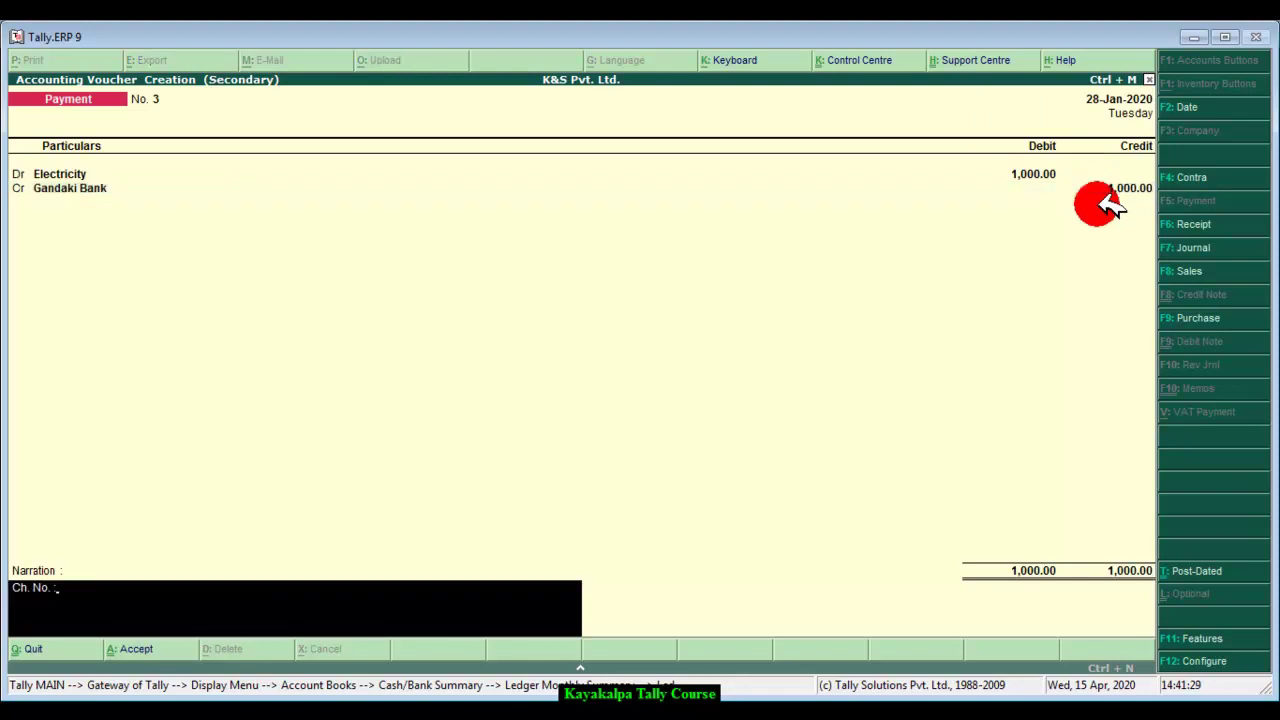
{"action": "key", "text": "BackSpace"}
{"action": "key", "text": "BackSpace"}
{"action": "key", "text": "BackSpace"}
{"action": "key", "text": "BackSpace"}
{"action": "key", "text": "BackSpace"}
{"action": "type", "text": "Being electricity paid by"}
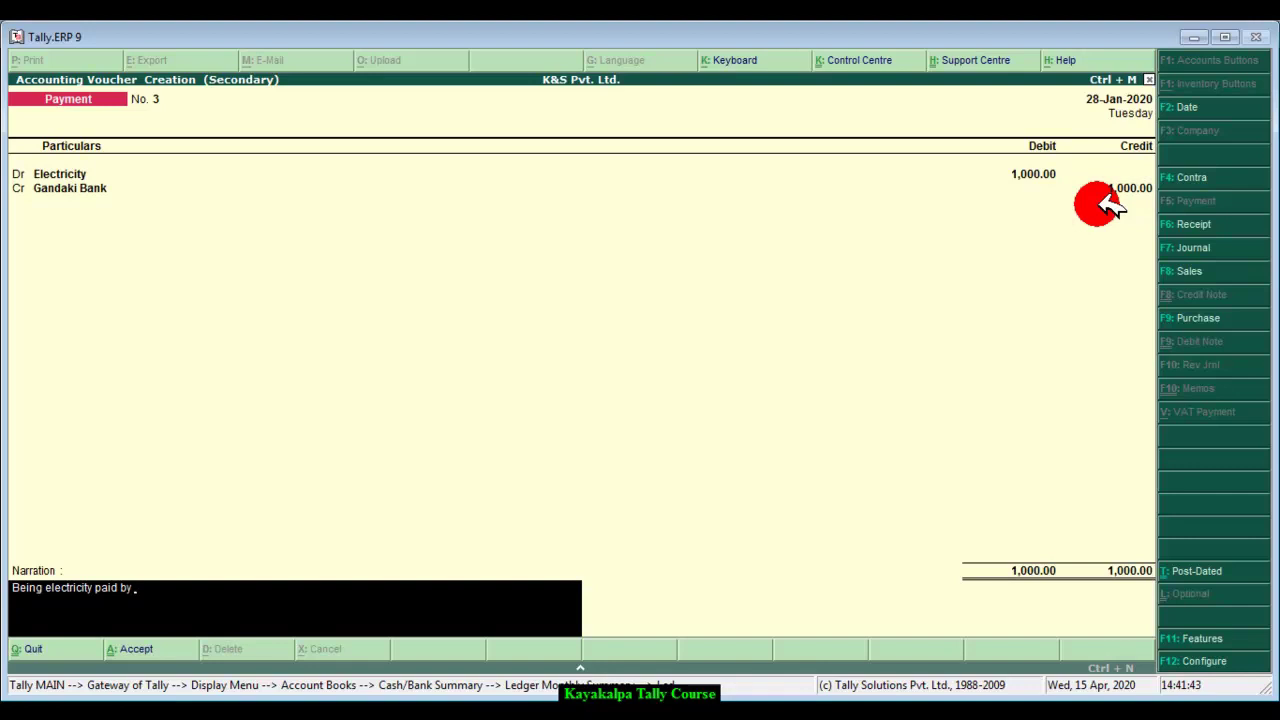
{"action": "type", "text": " ba"}
{"action": "key", "text": "Return"}
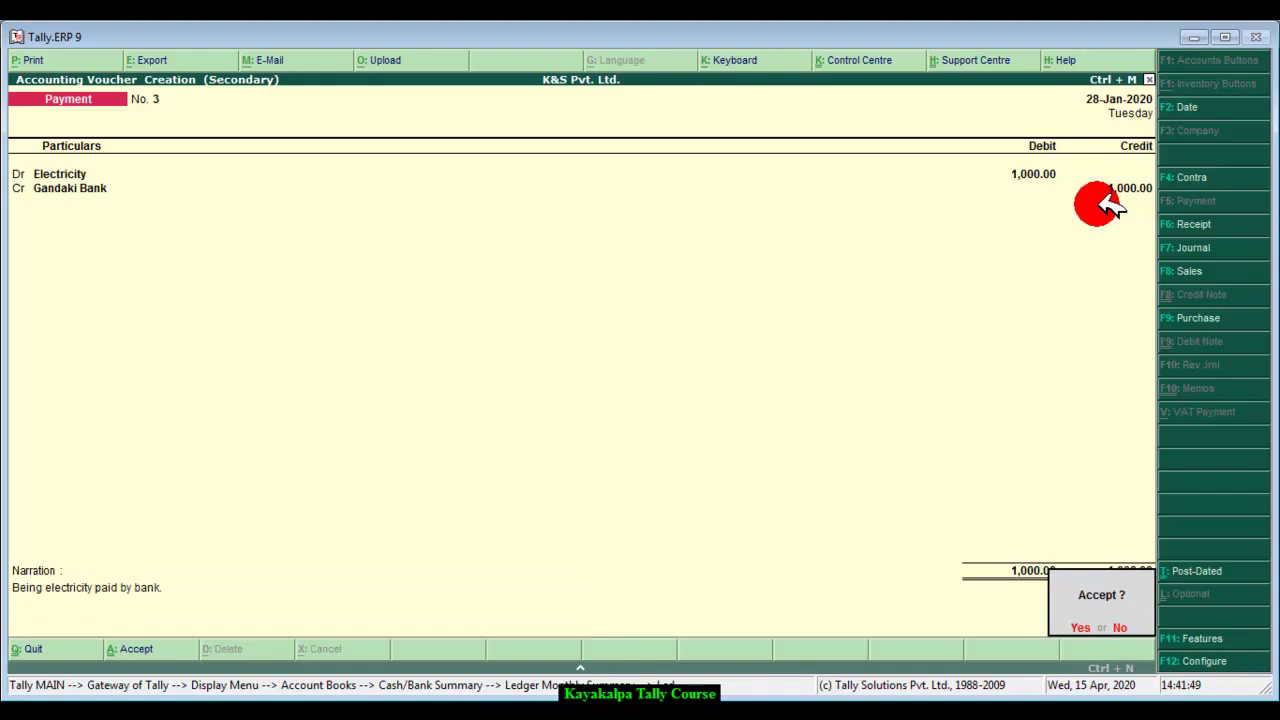
{"action": "key", "text": "Return"}
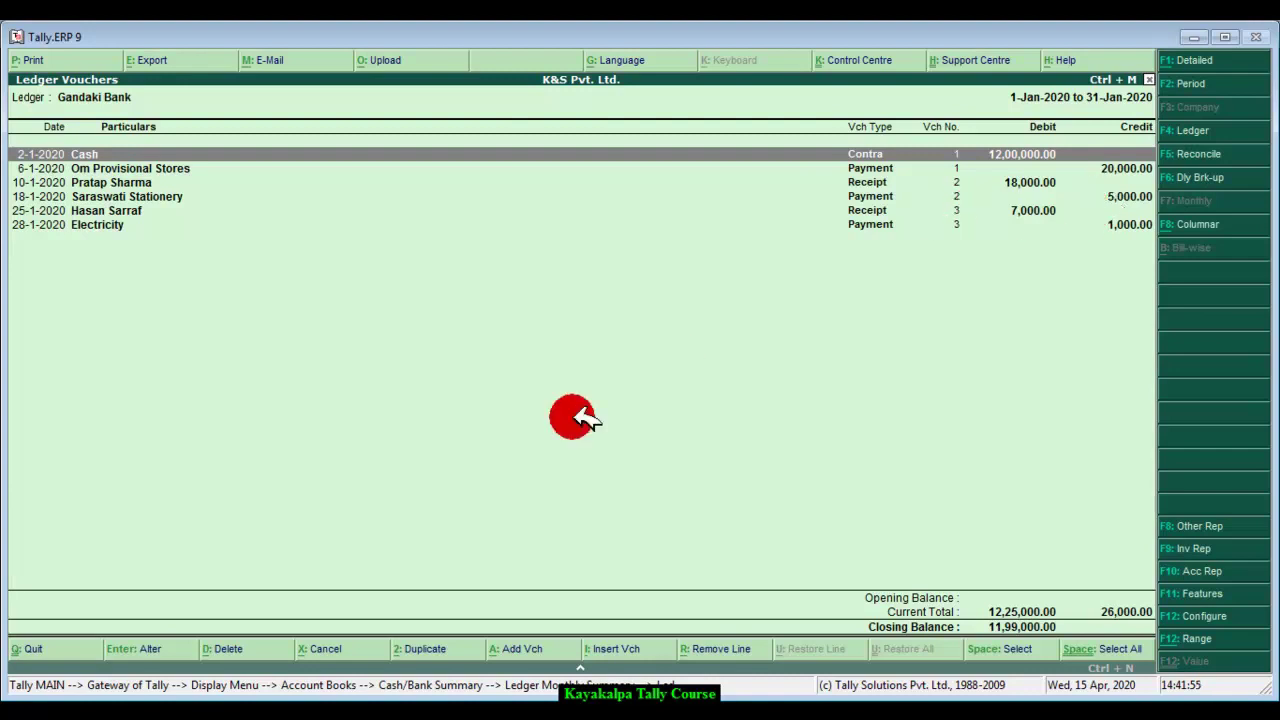
Step: Glance at the Word bank statement, then insert another voucher into Gandaki Bank's ledger
{"action": "key", "text": "alt+Tab"}
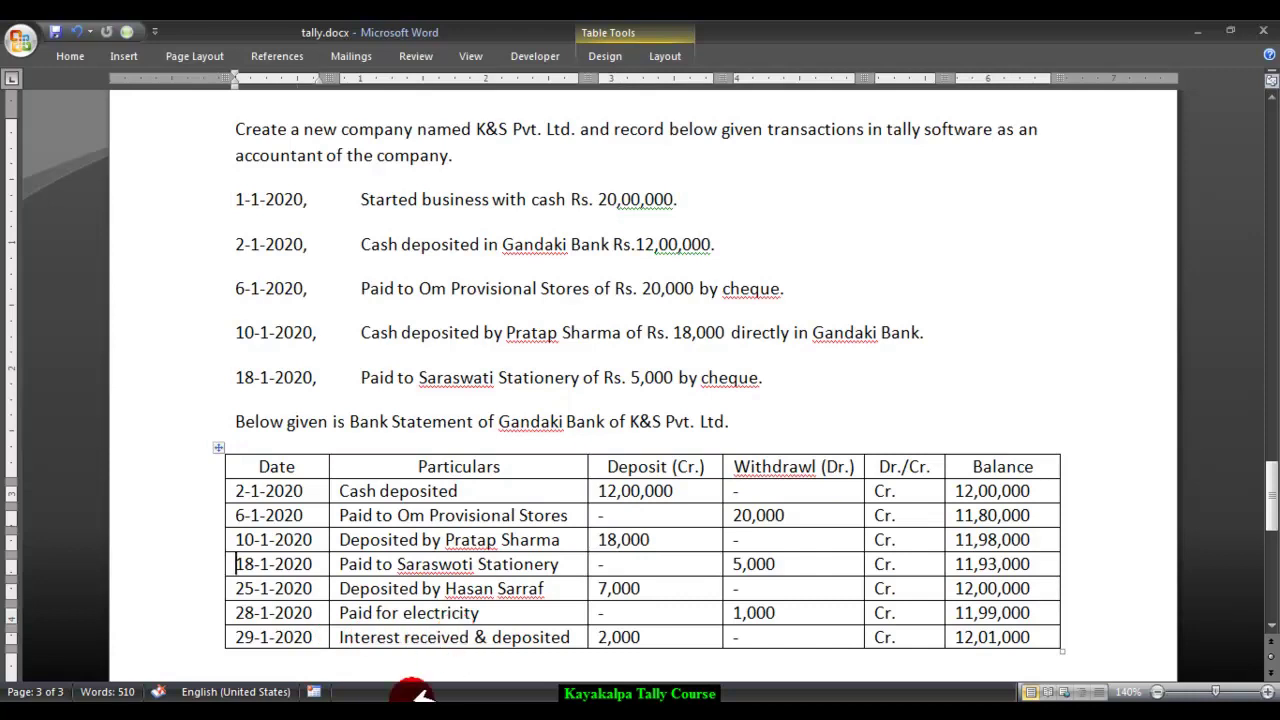
{"action": "key", "text": "alt+Tab"}
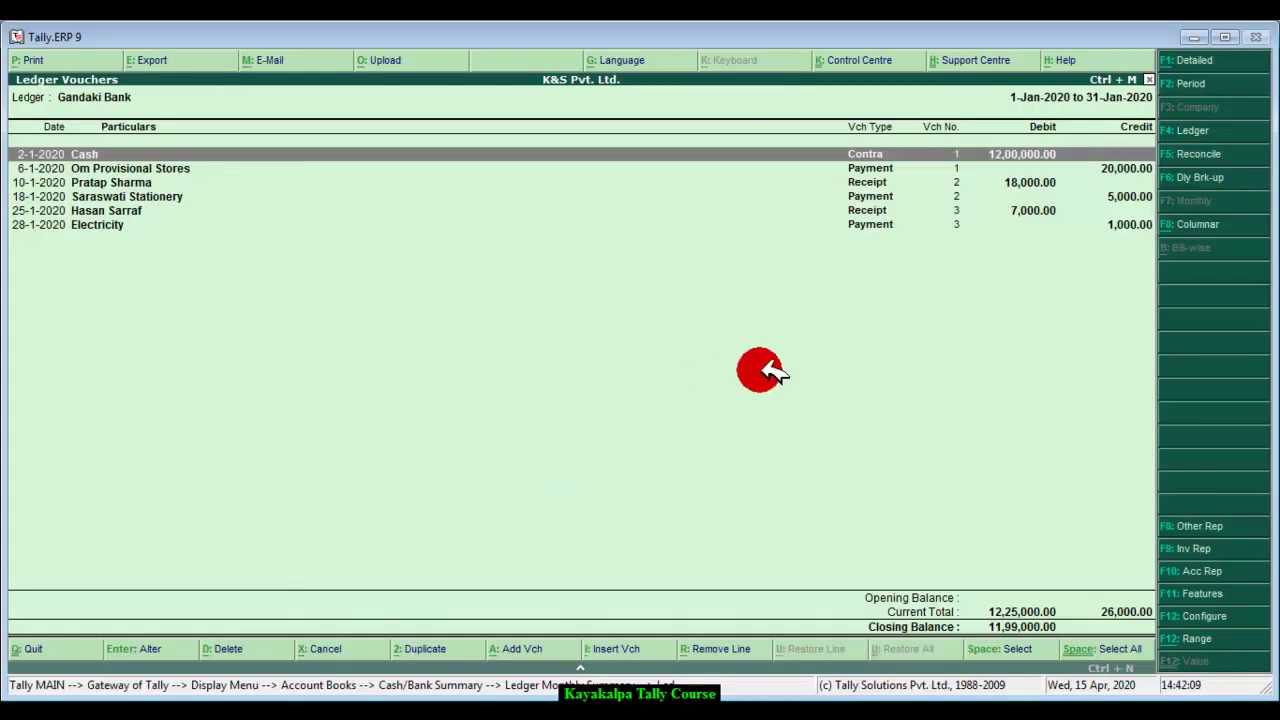
{"action": "left_click", "coordinate": [628, 648]}
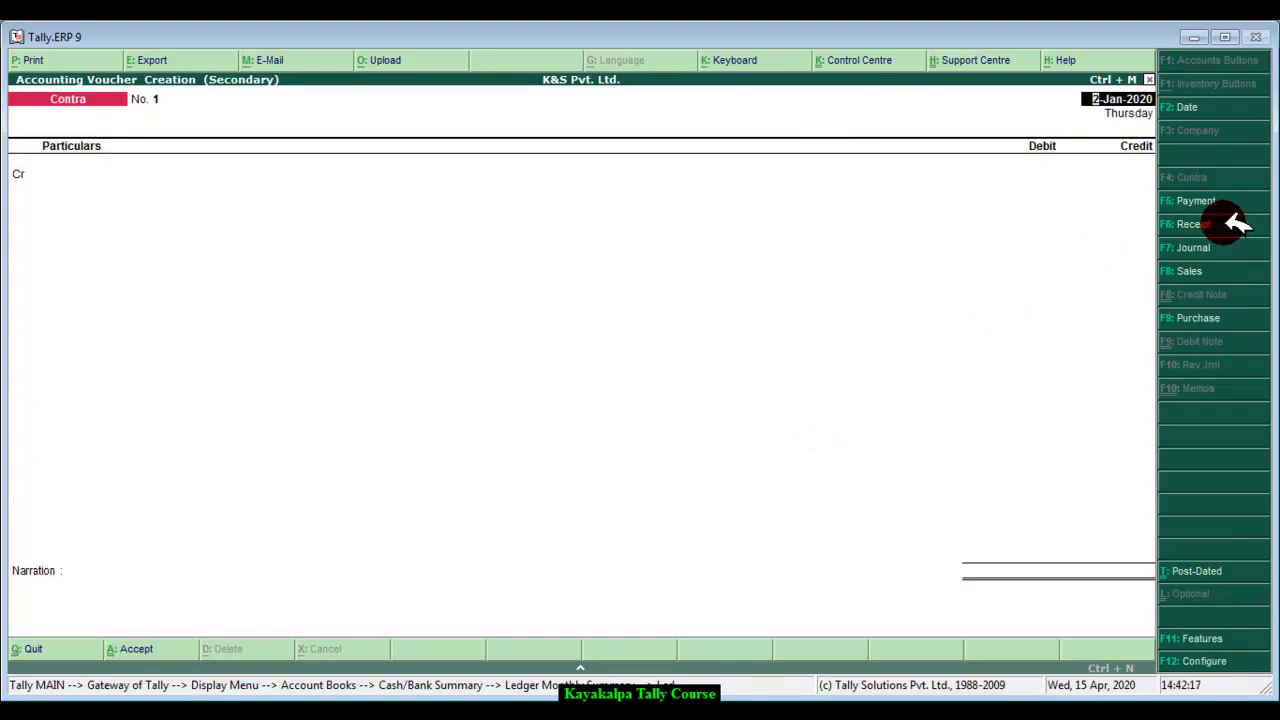
Step: Switch the new voucher to a Receipt dated 29-Jan-2020
{"action": "left_click", "coordinate": [1230, 222]}
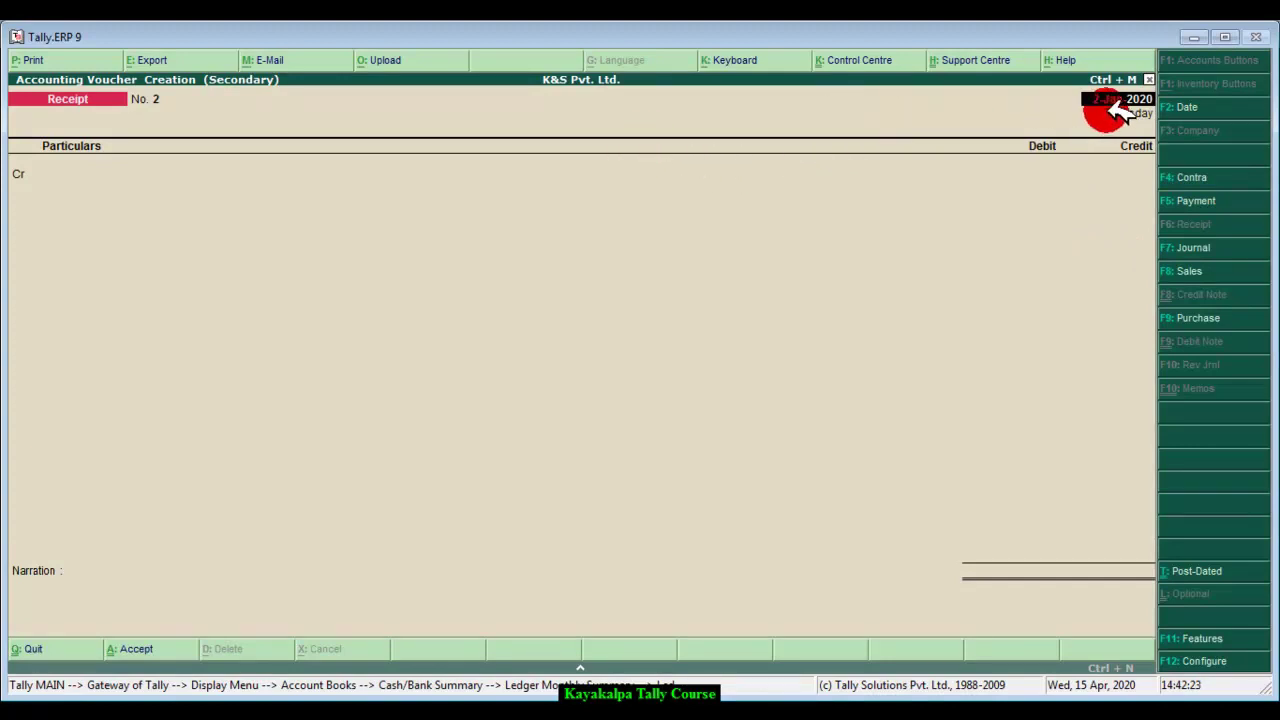
{"action": "type", "text": "2-1-2020"}
{"action": "key", "text": "Return"}
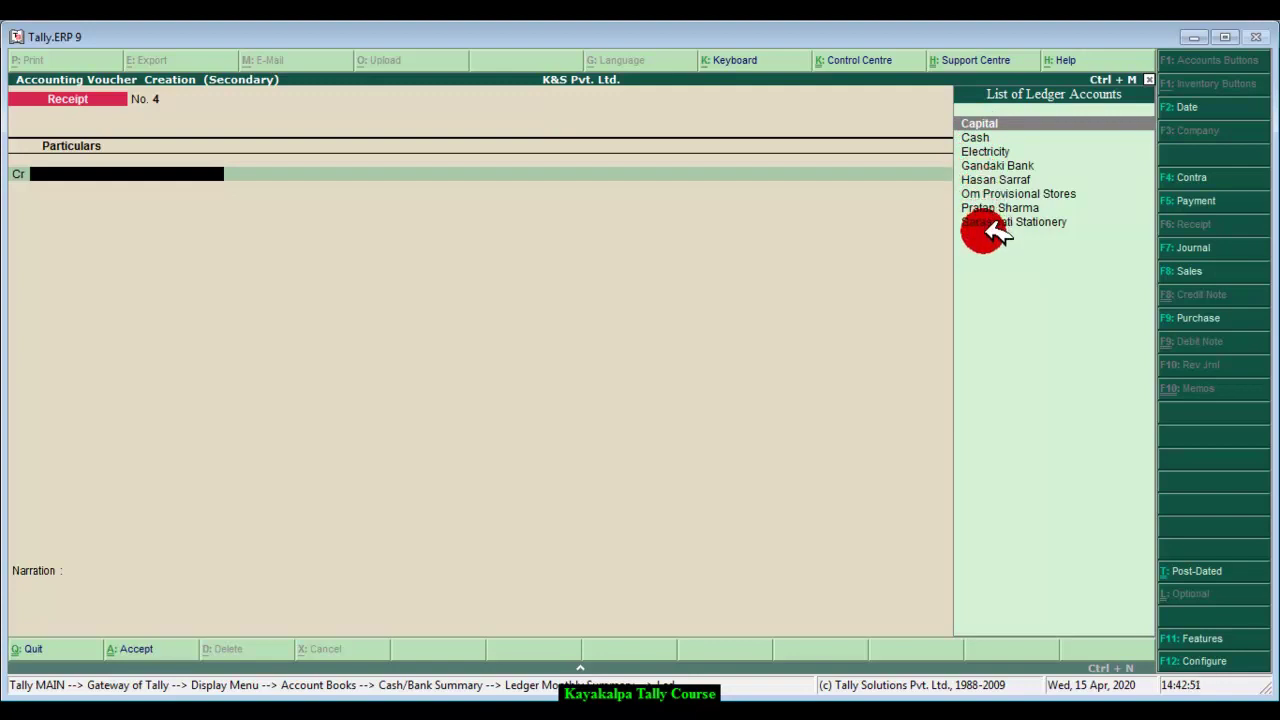
Step: Create an Interest Received ledger grouped under Indirect Incomes
{"action": "key", "text": "alt+c"}
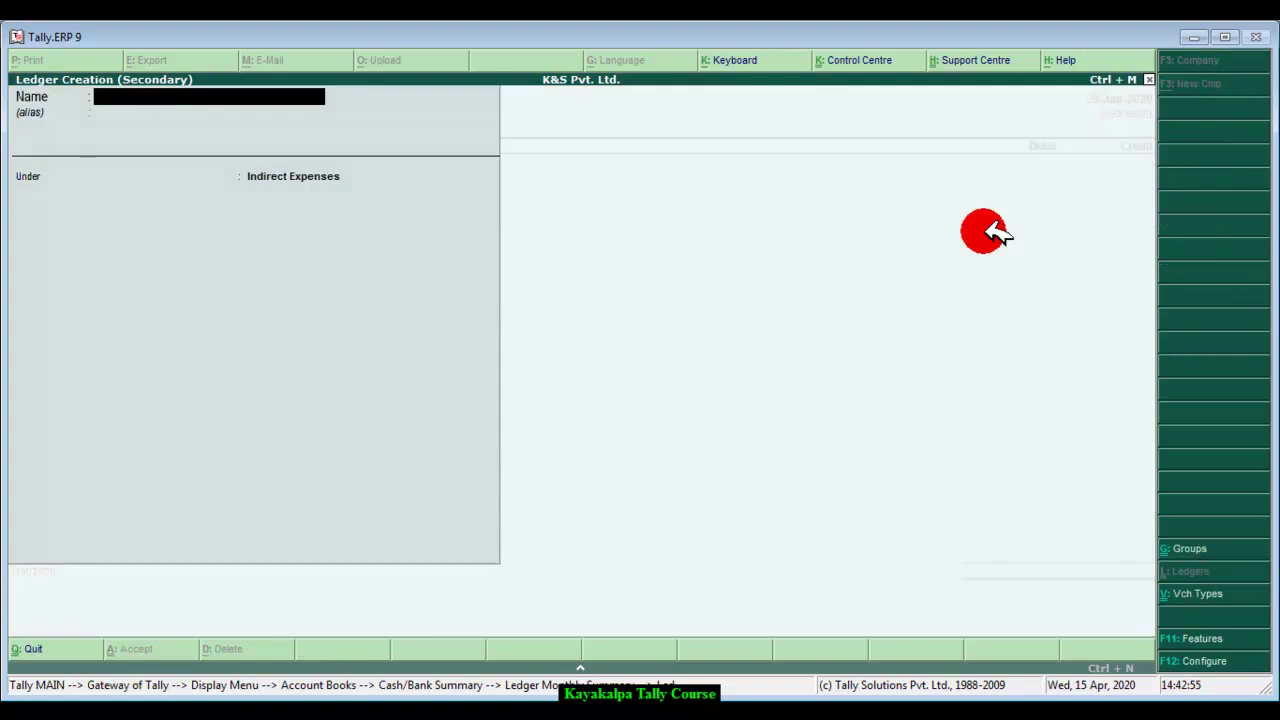
{"action": "type", "text": "Interest Received"}
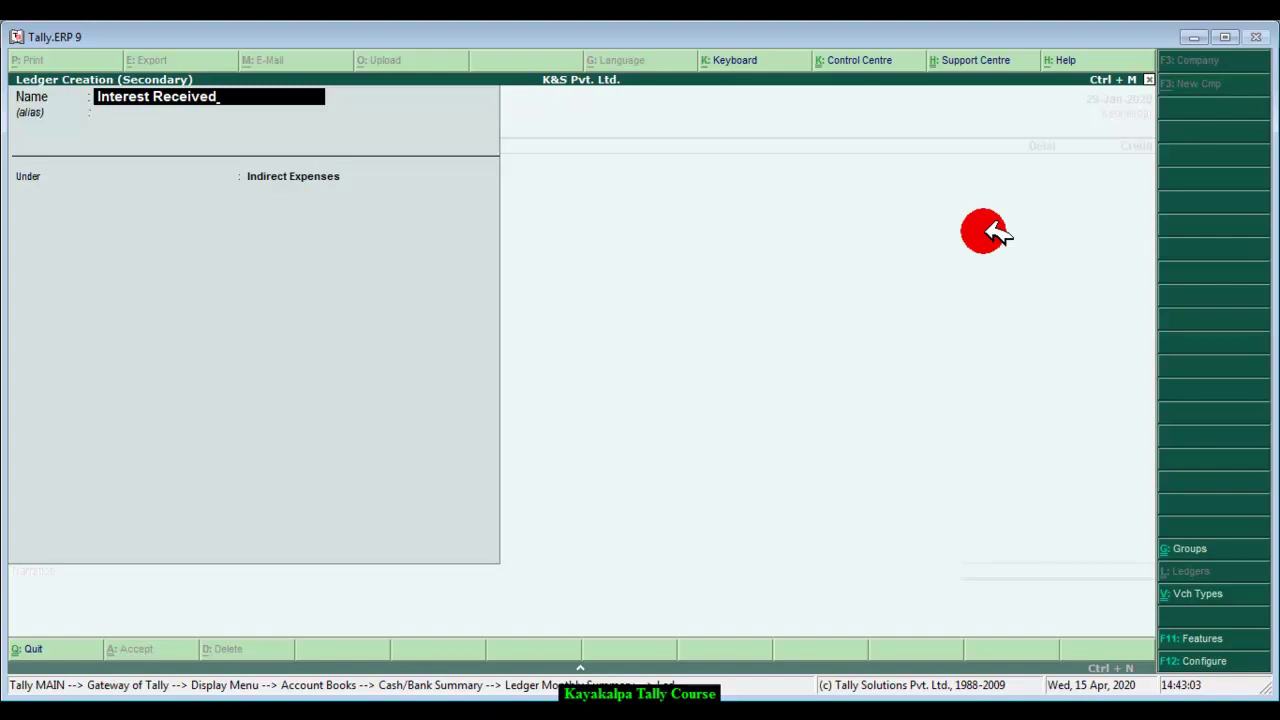
{"action": "key", "text": "Return"}
{"action": "key", "text": "Return"}
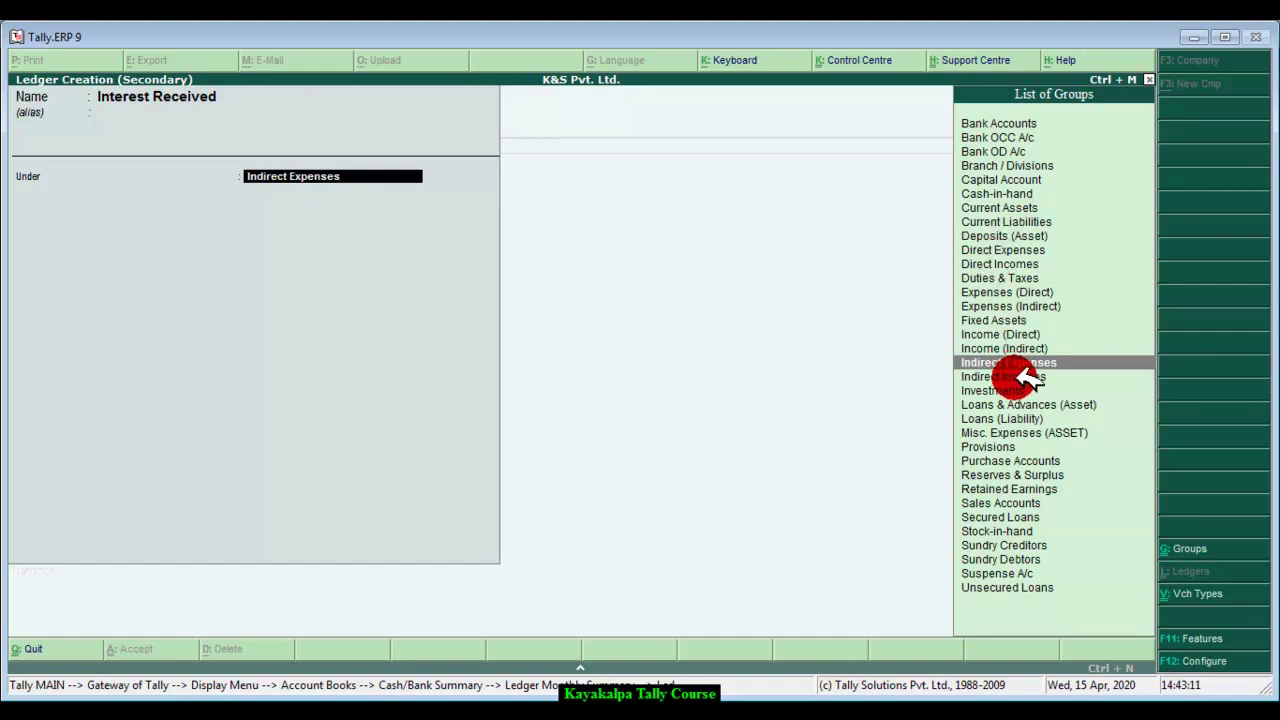
{"action": "left_click", "coordinate": [1022, 375]}
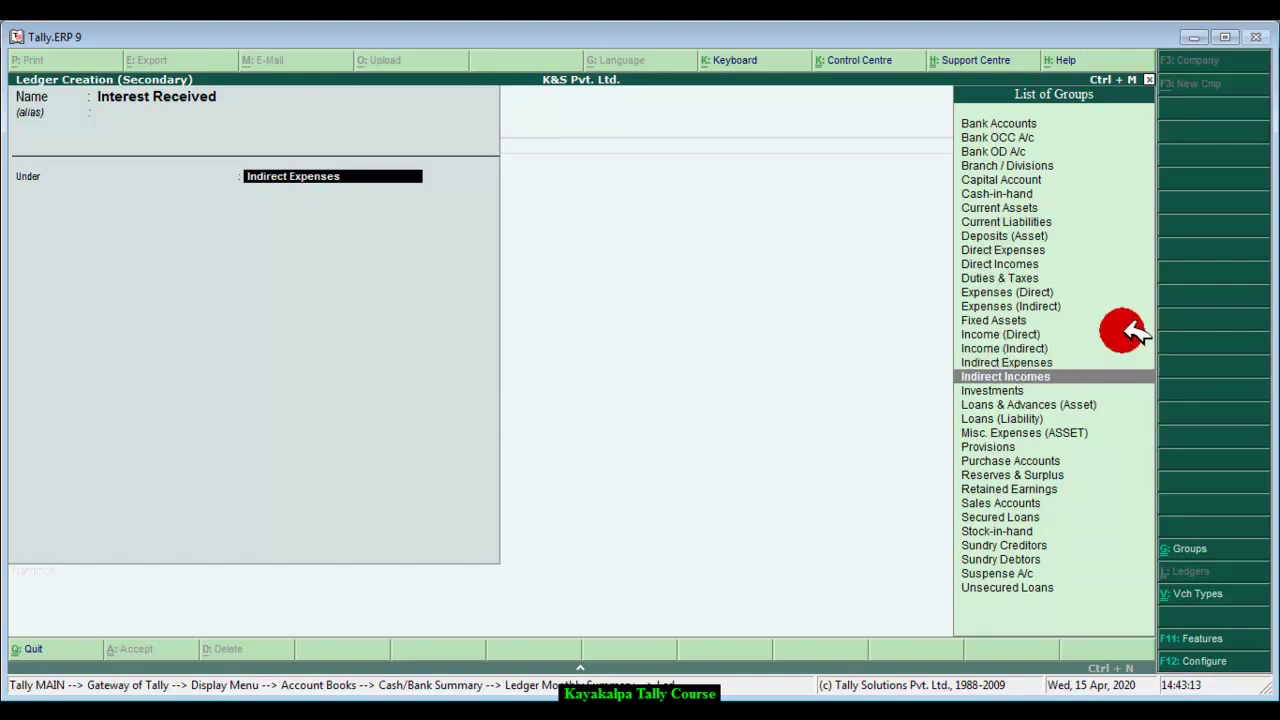
{"action": "key", "text": "Return"}
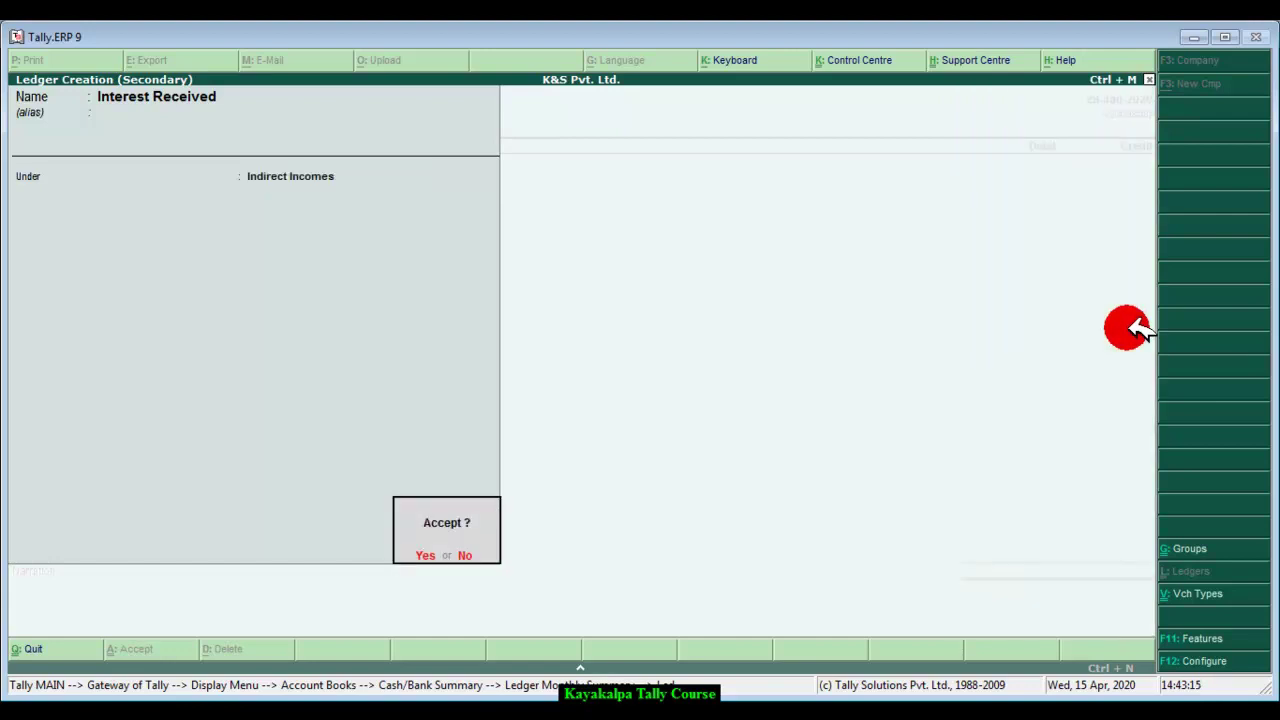
{"action": "key", "text": "Return"}
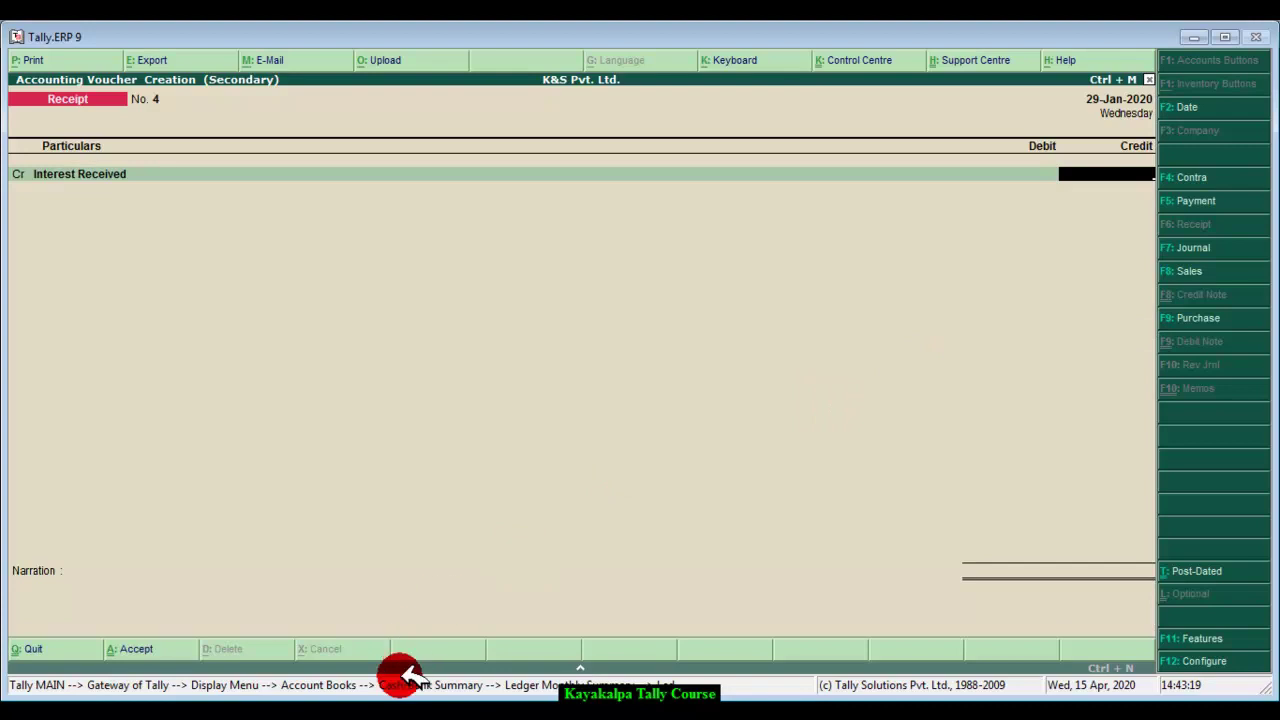
Step: Credit Interest Received 2,000 and debit Gandaki Bank 2,000, after checking the statement amount
{"action": "left_click", "coordinate": [355, 700]}
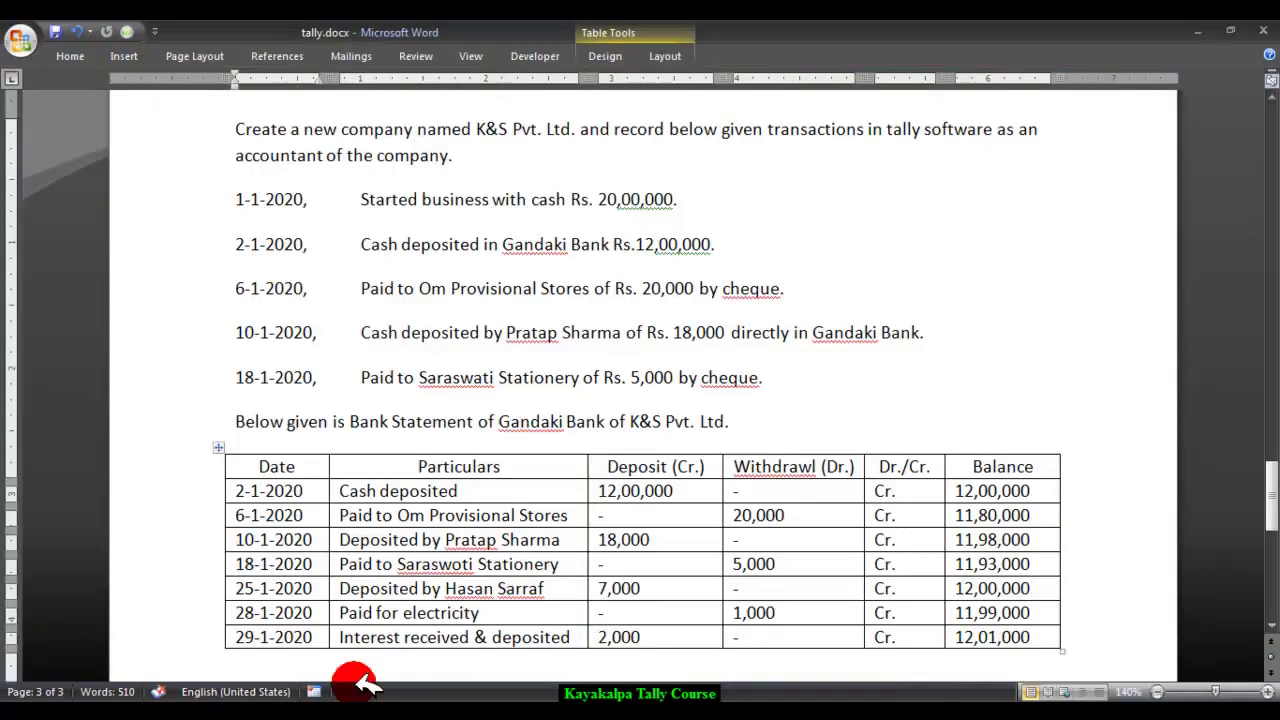
{"action": "left_click", "coordinate": [310, 705]}
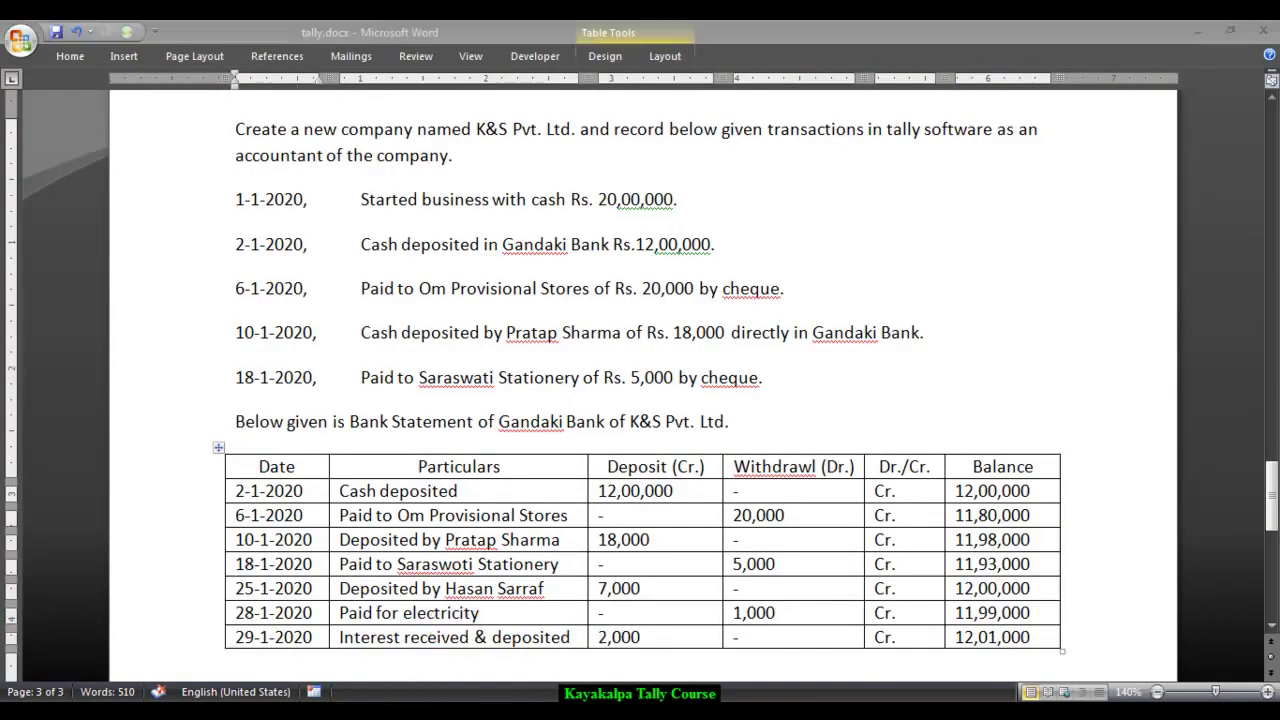
{"action": "type", "text": "2000"}
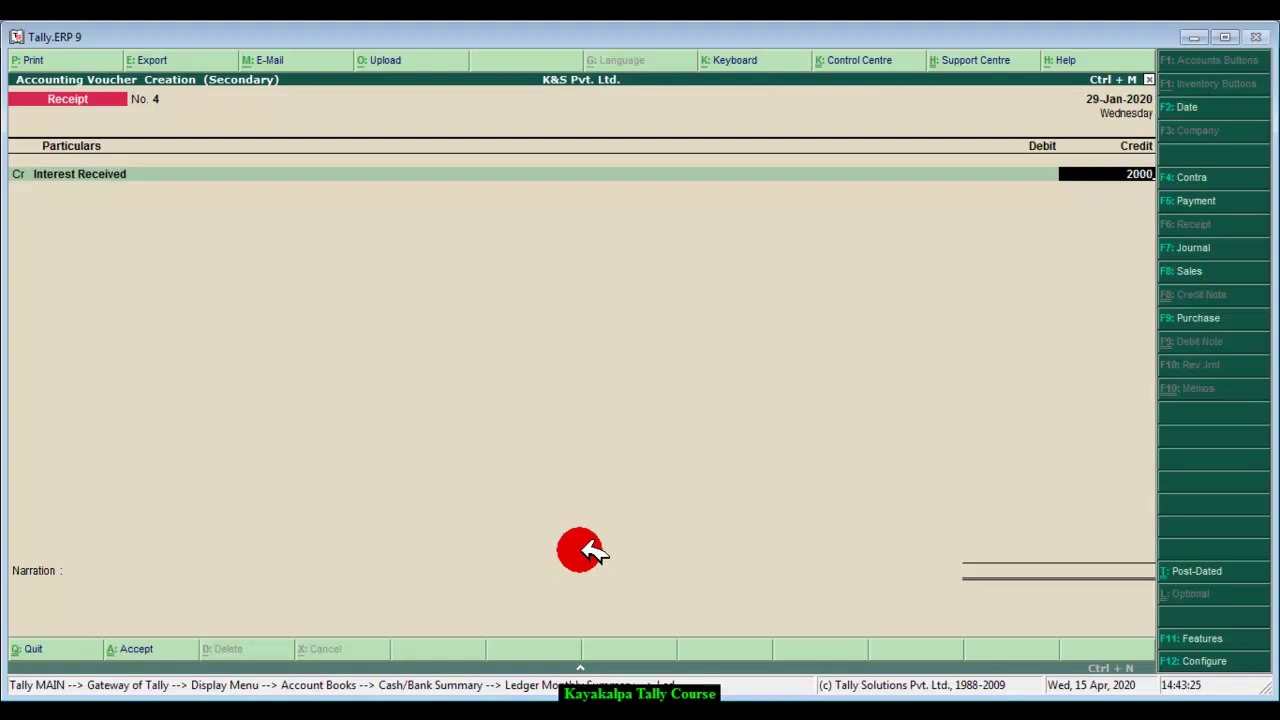
{"action": "key", "text": "Return"}
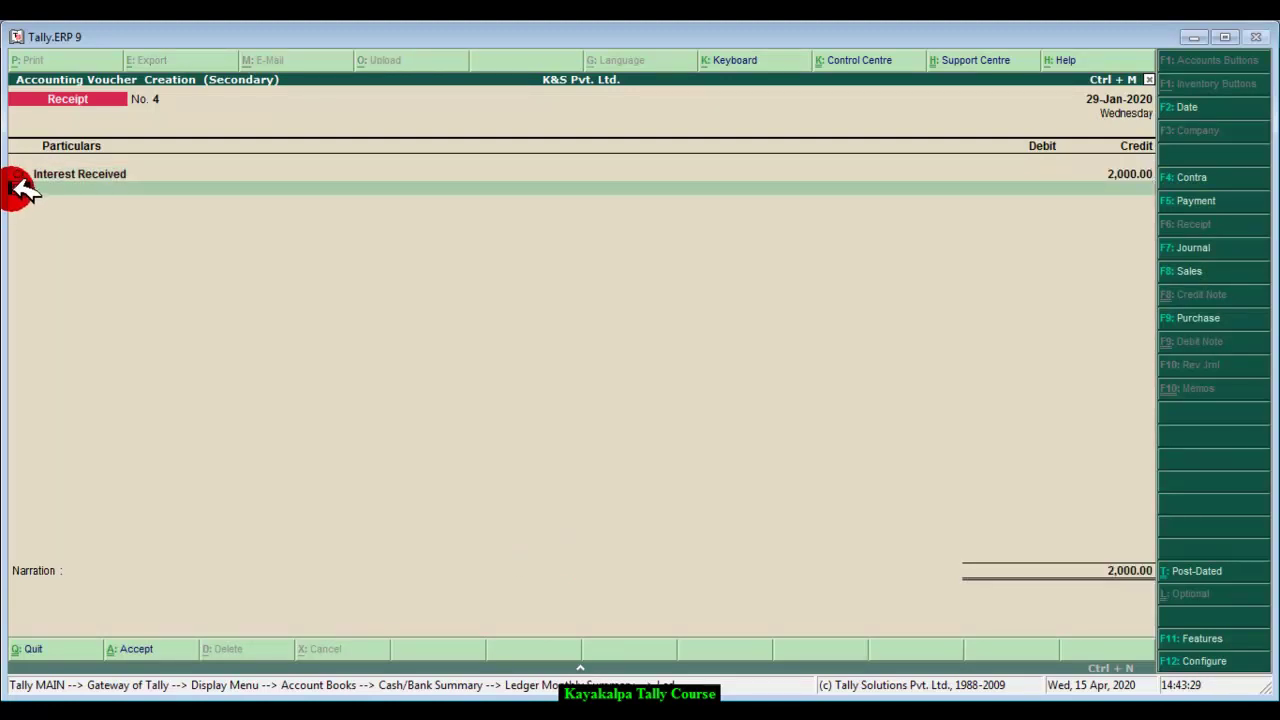
{"action": "key", "text": "Return"}
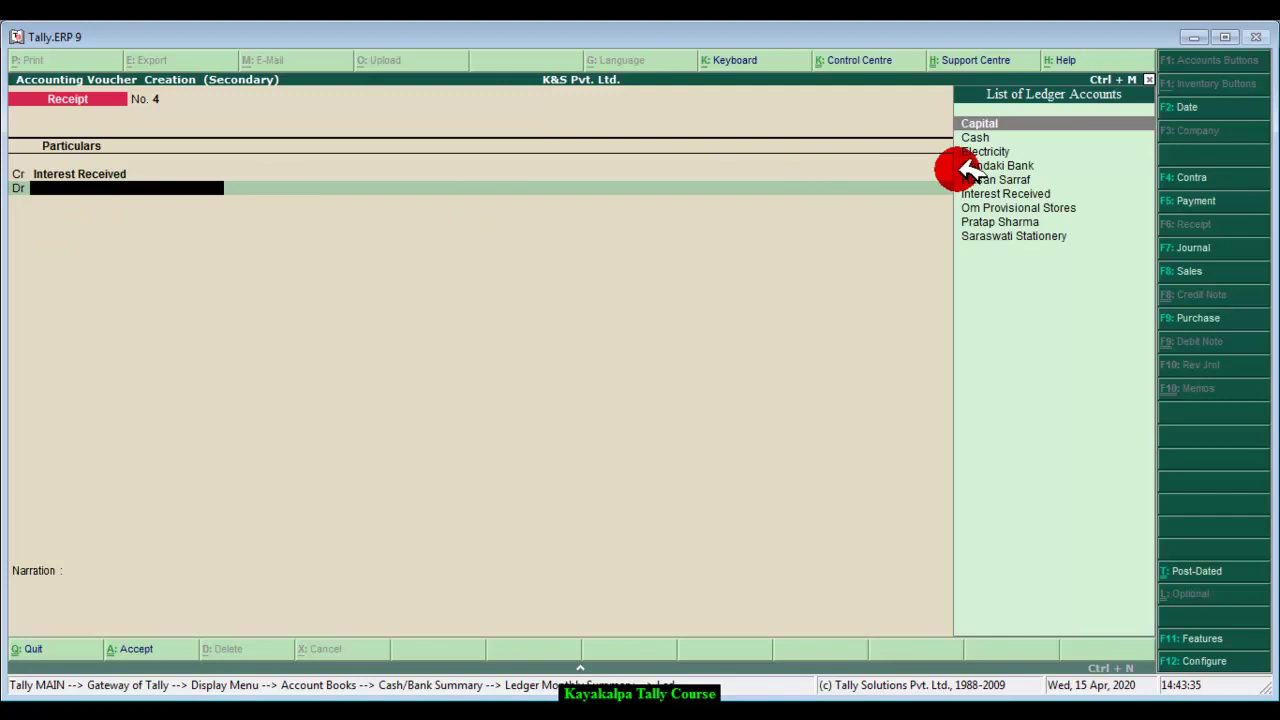
{"action": "left_click", "coordinate": [992, 166]}
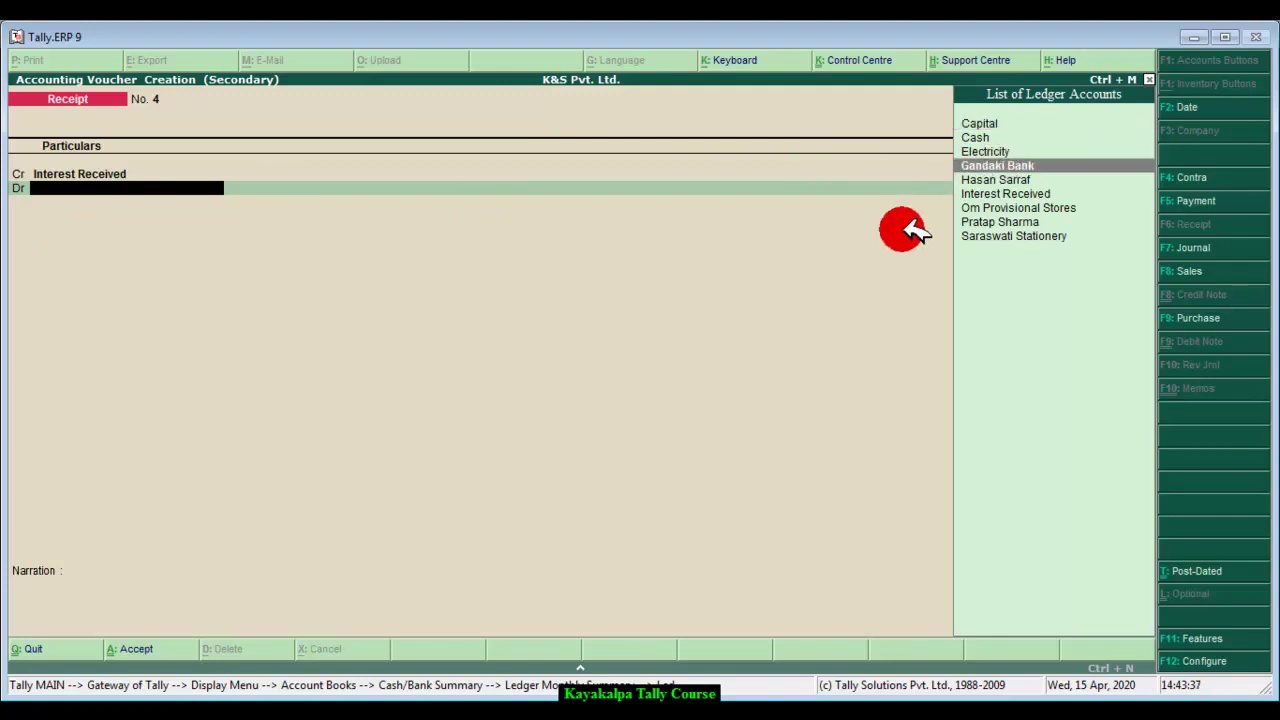
{"action": "key", "text": "Return"}
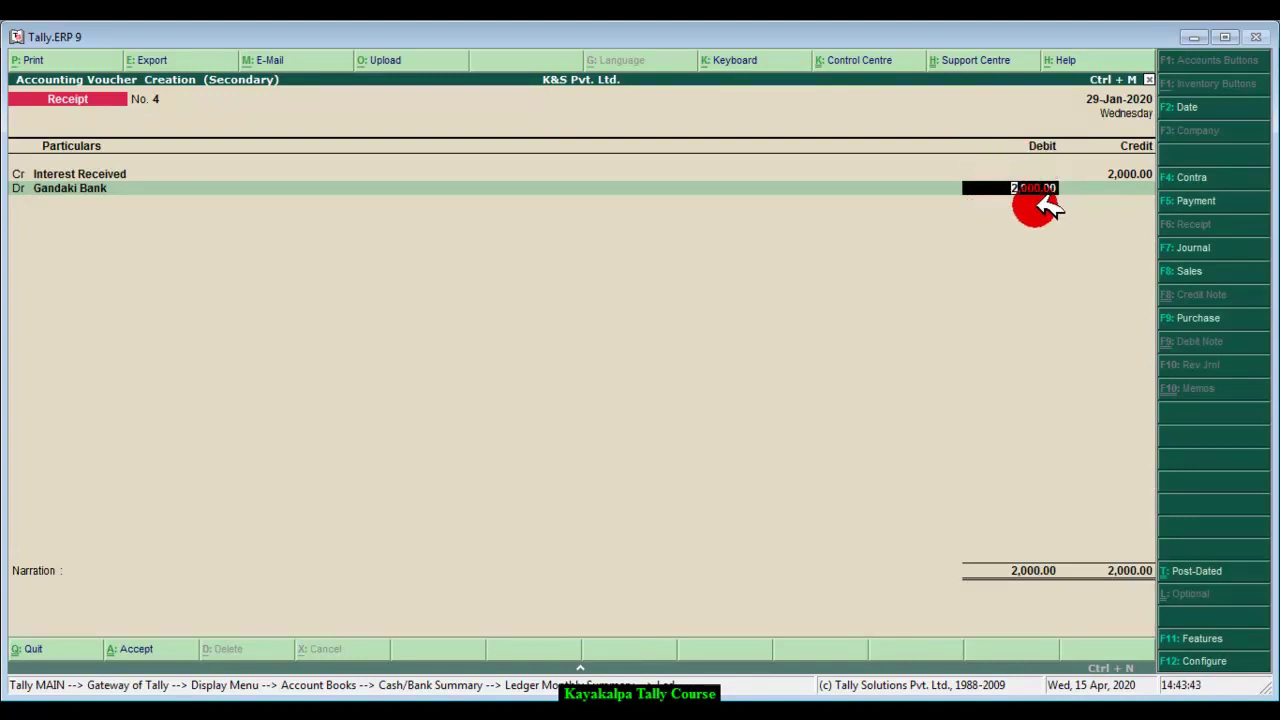
{"action": "key", "text": "Return"}
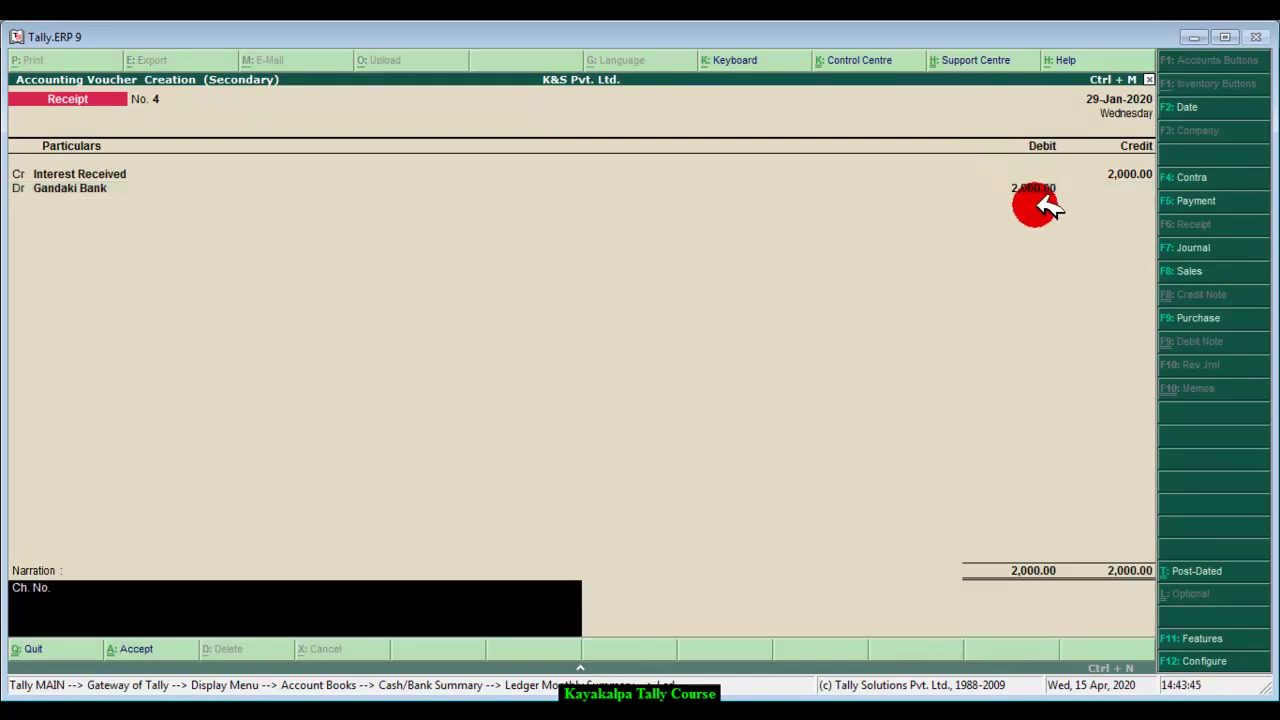
Step: Add the narration 'Being interest received and deposited in bank account' and save the receipt
{"action": "key", "text": "BackSpace"}
{"action": "key", "text": "BackSpace"}
{"action": "key", "text": "BackSpace"}
{"action": "key", "text": "BackSpace"}
{"action": "key", "text": "BackSpace"}
{"action": "type", "text": "Being i"}
{"action": "type", "text": "nterest received and deposited in ba"}
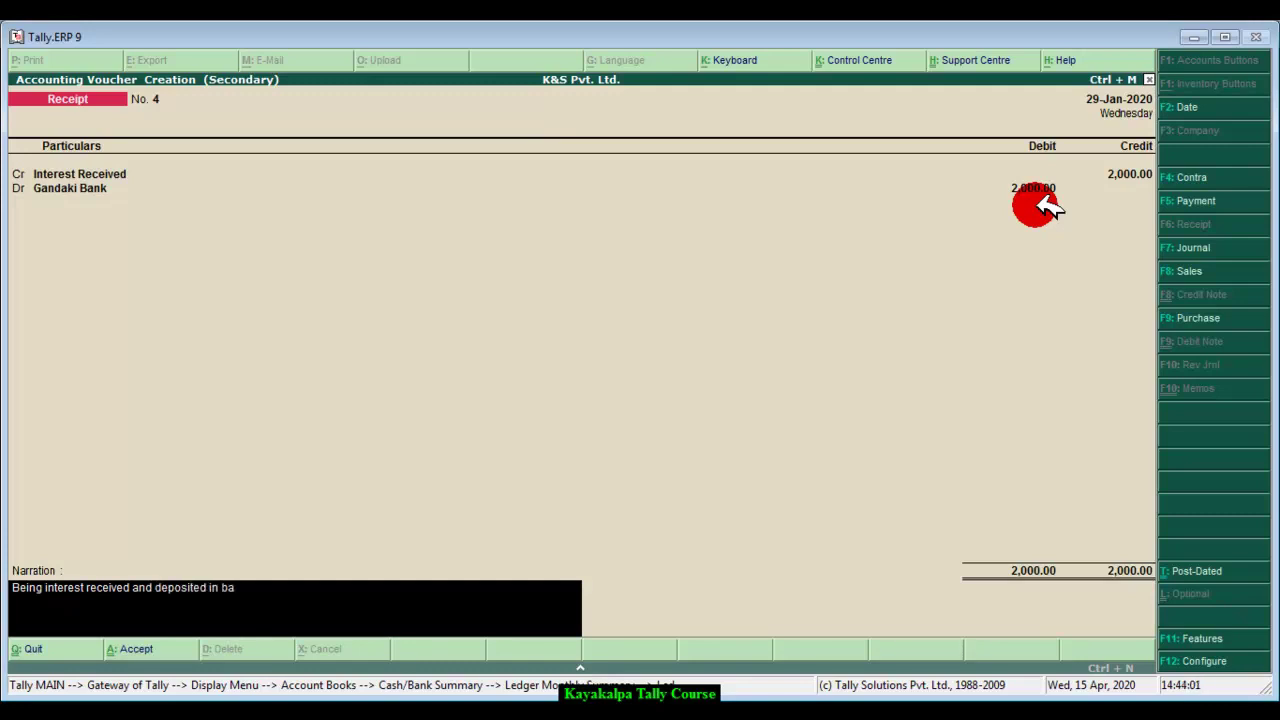
{"action": "type", "text": "nk account."}
{"action": "key", "text": "Return"}
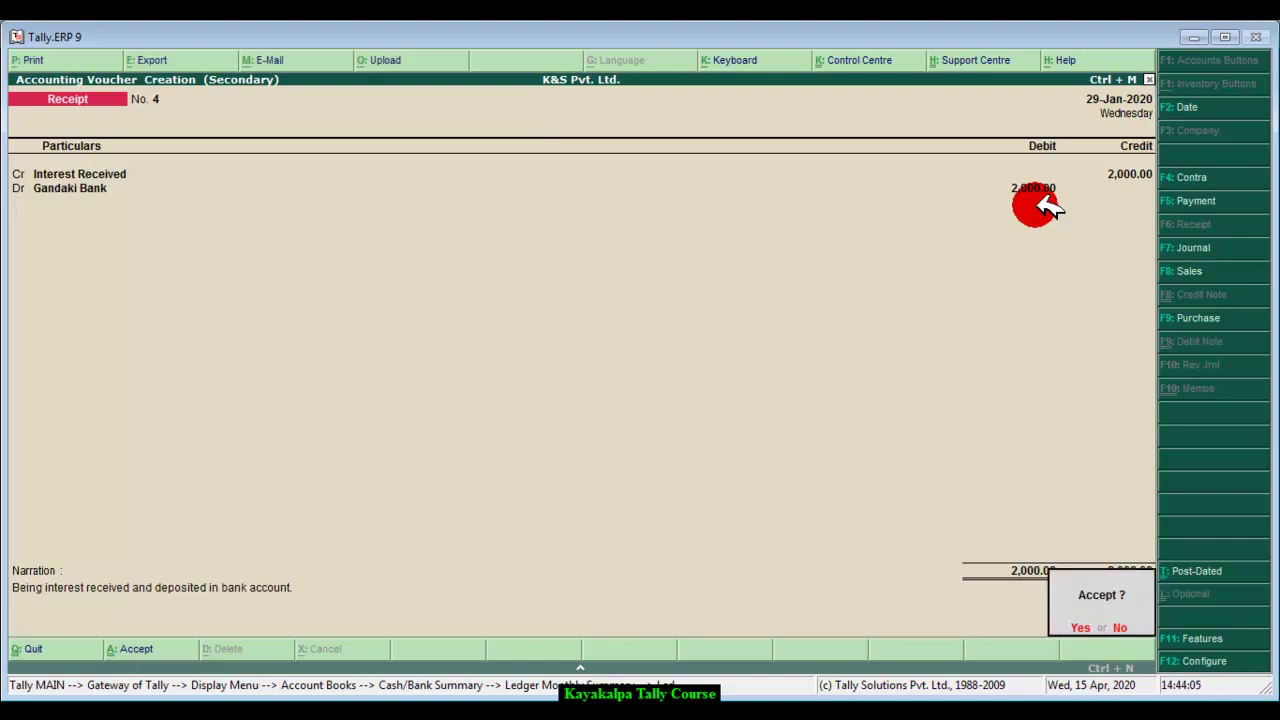
{"action": "key", "text": "Return"}
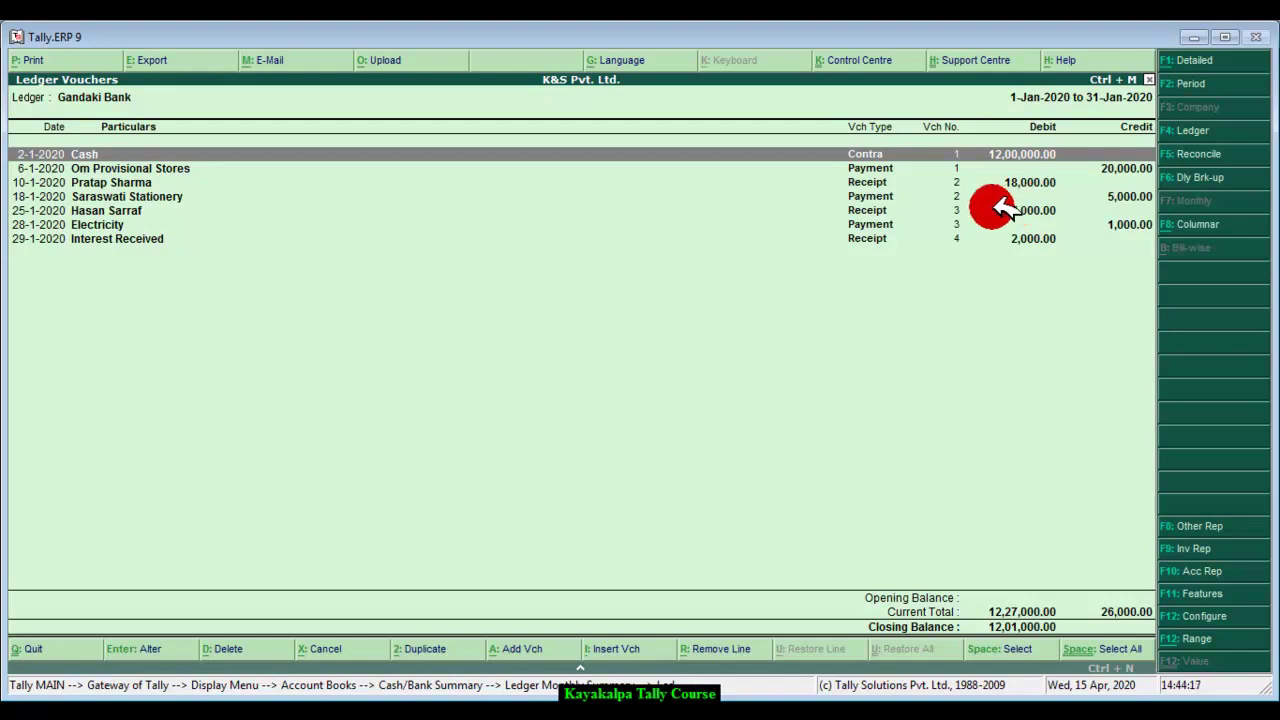
Step: Reconcile the last three entries with bank dates 25-1-2020, 28-1-2020 and 29-1-2020, then compare with Word
{"action": "left_click", "coordinate": [1238, 155]}
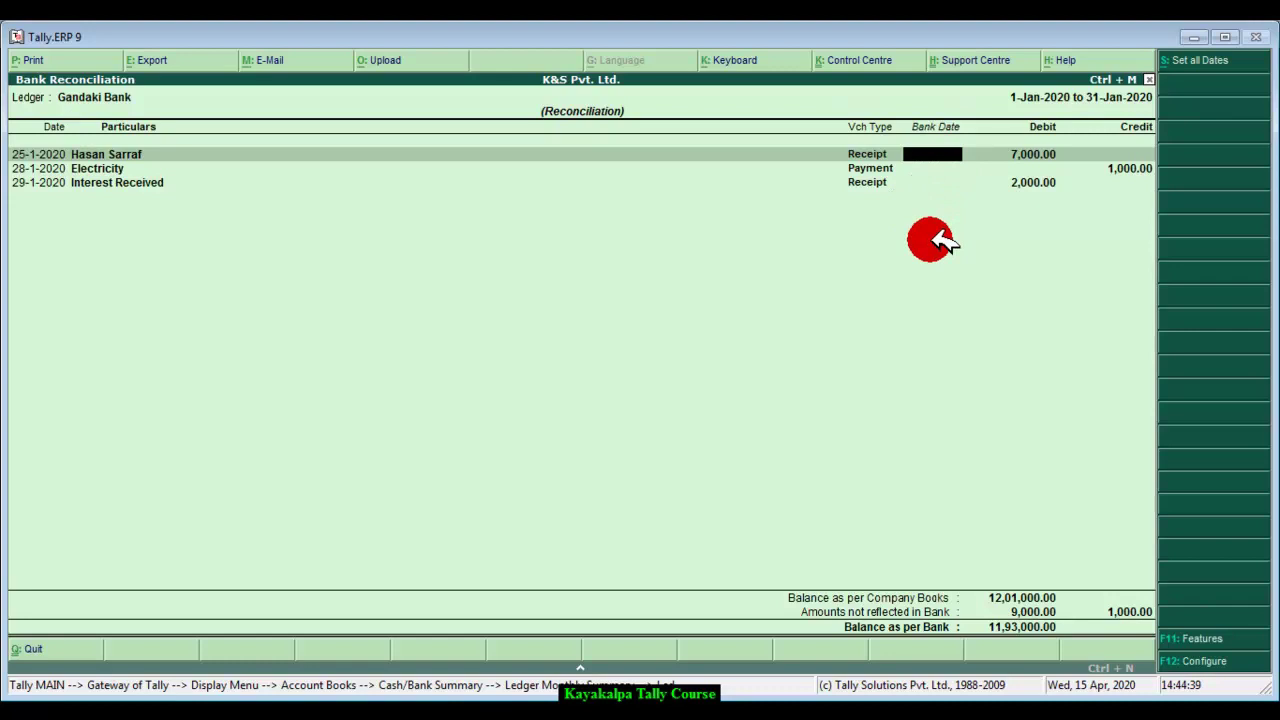
{"action": "type", "text": "25-"}
{"action": "type", "text": " 1 2020"}
{"action": "key", "text": "Return"}
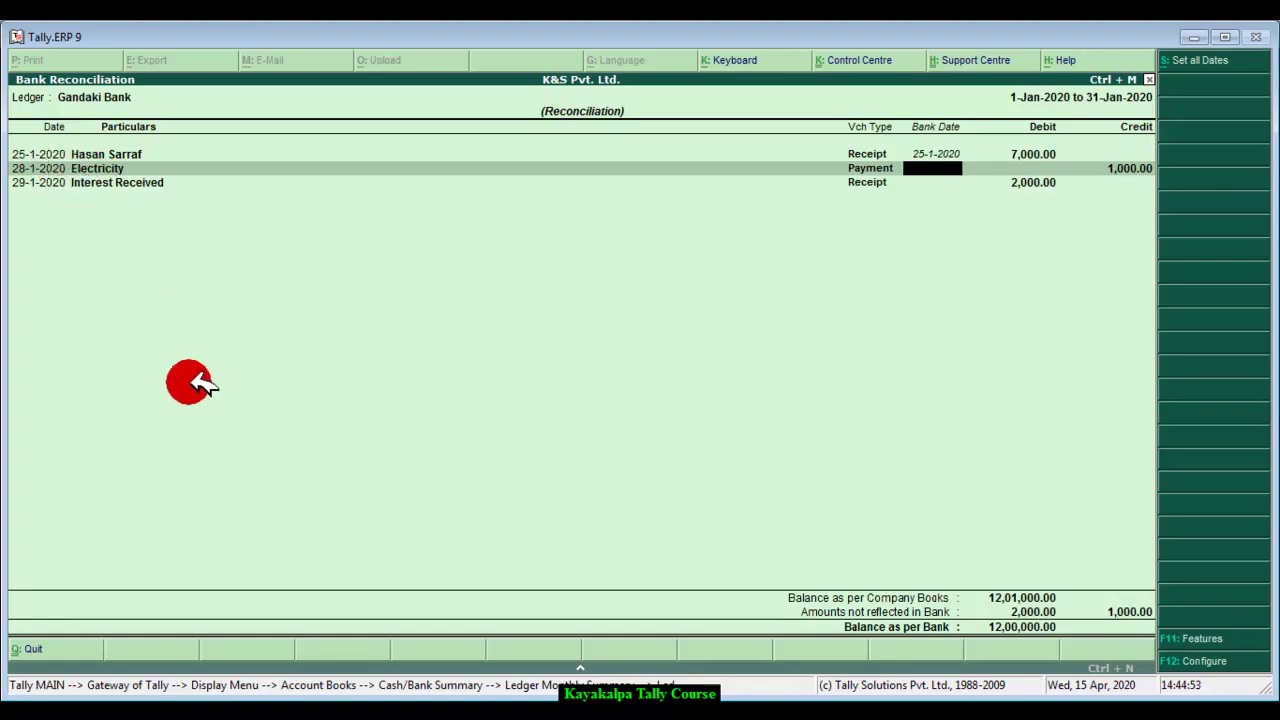
{"action": "type", "text": "28 1 2020"}
{"action": "key", "text": "Return"}
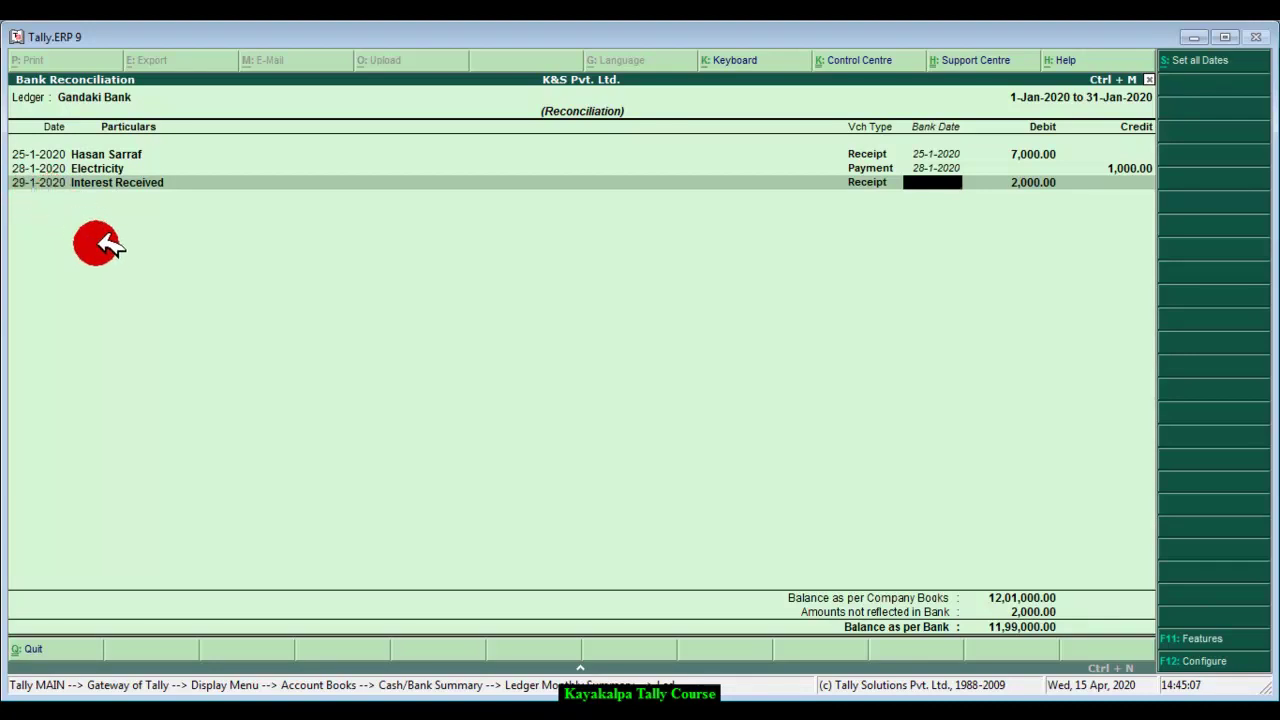
{"action": "type", "text": "29 1 2020"}
{"action": "key", "text": "Return"}
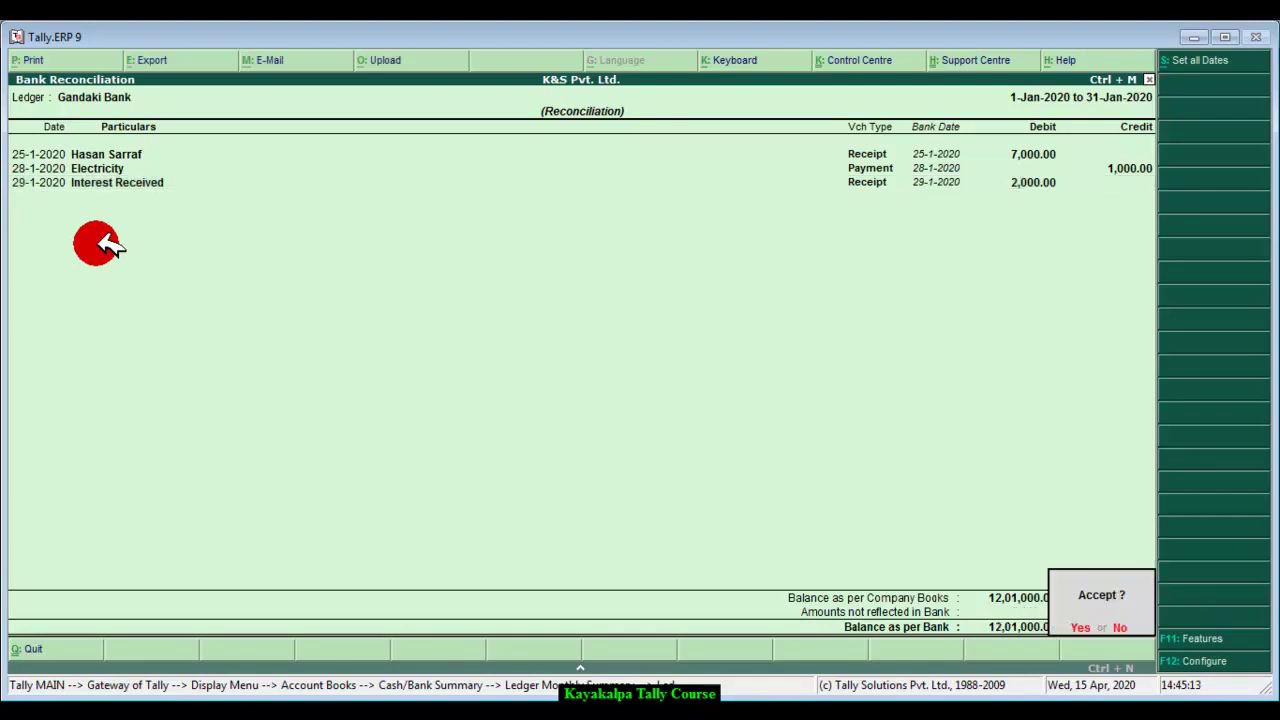
{"action": "key", "text": "Return"}
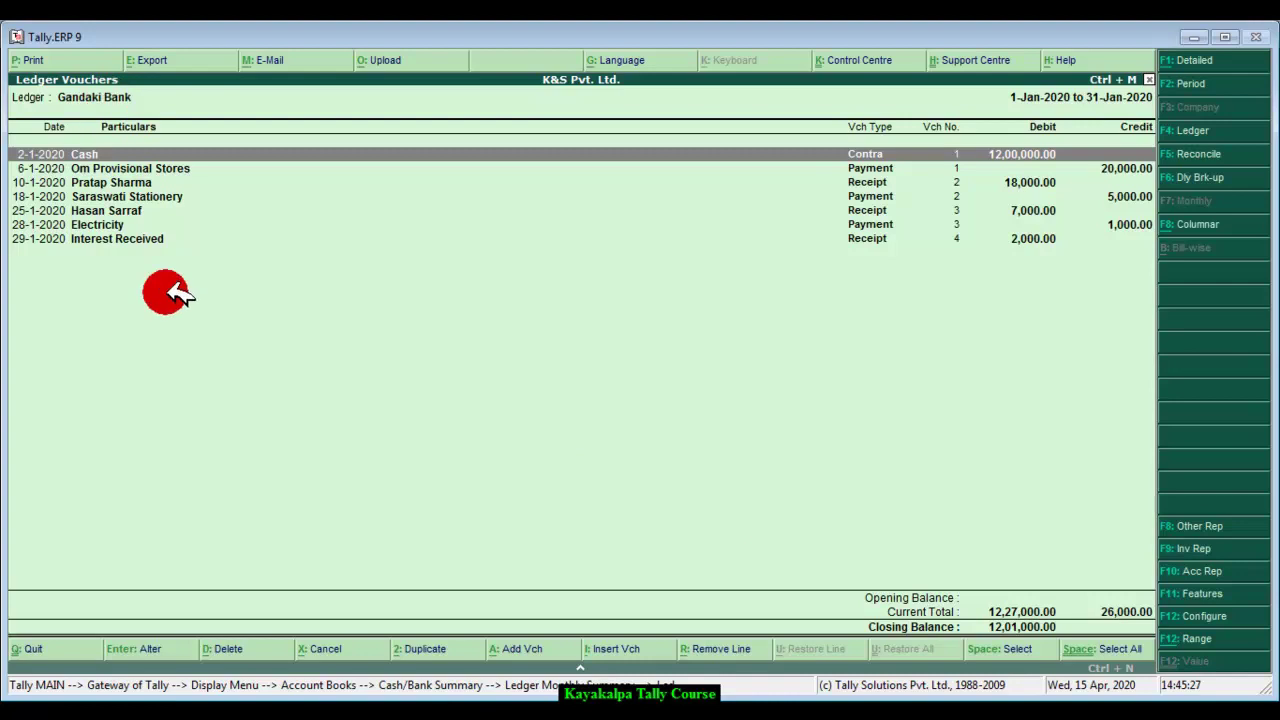
{"action": "key", "text": "alt+Tab"}
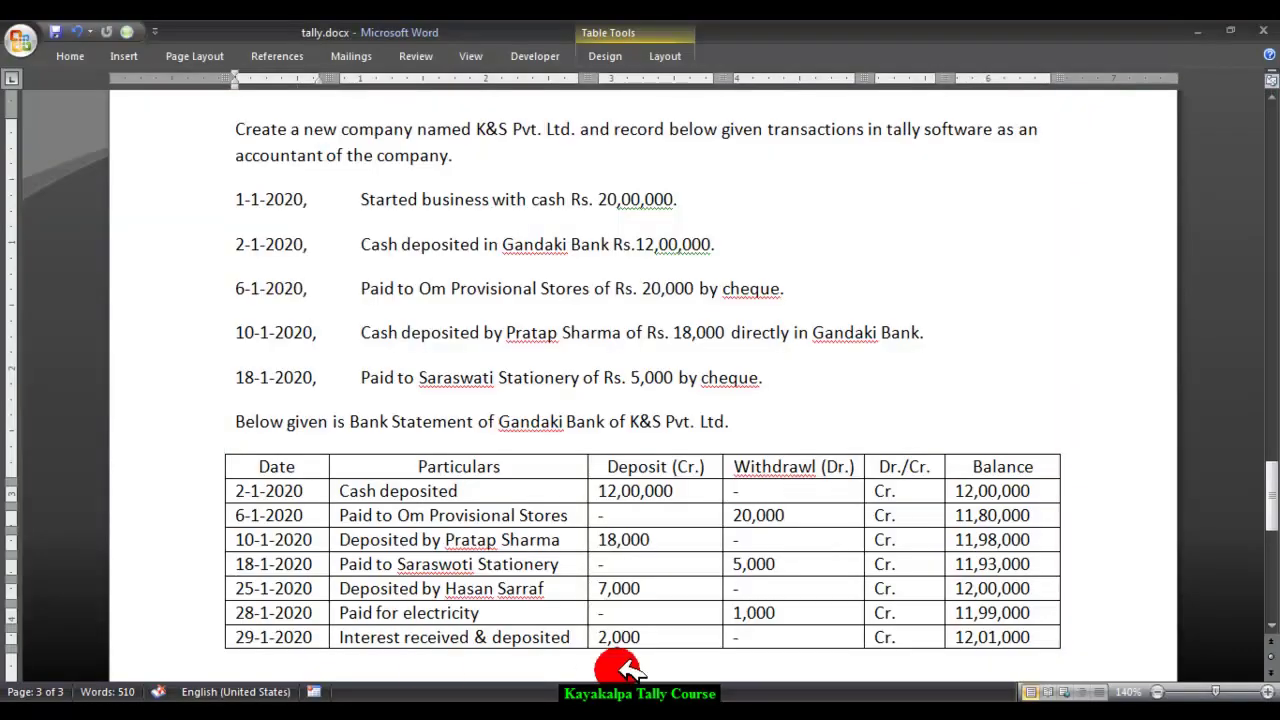